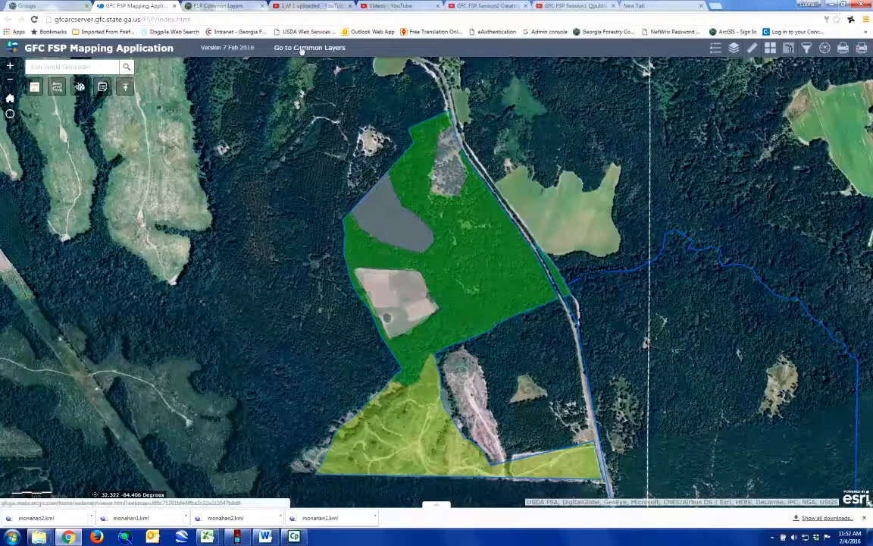
Step: Switch to the FSP Common Layers web map and list its layers in Contents
{"action": "left_click", "coordinate": [220, 6]}
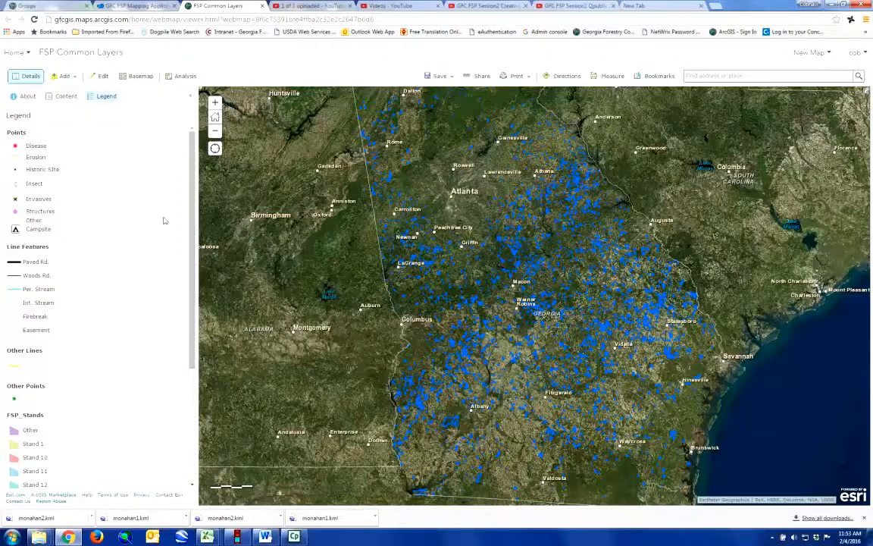
{"action": "left_click", "coordinate": [67, 97]}
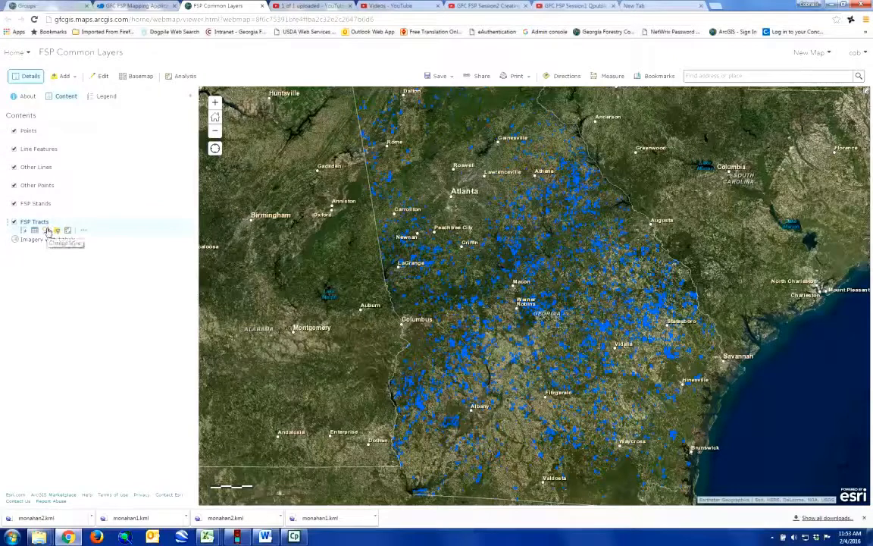
Step: Open the filter dialog for the FSP Tracts layer
{"action": "mouse_move", "coordinate": [60, 232]}
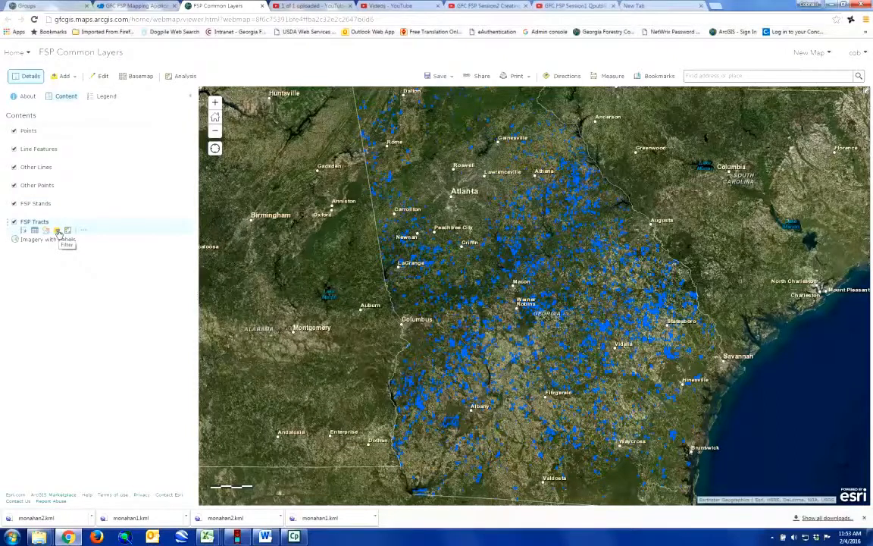
{"action": "left_click", "coordinate": [58, 233]}
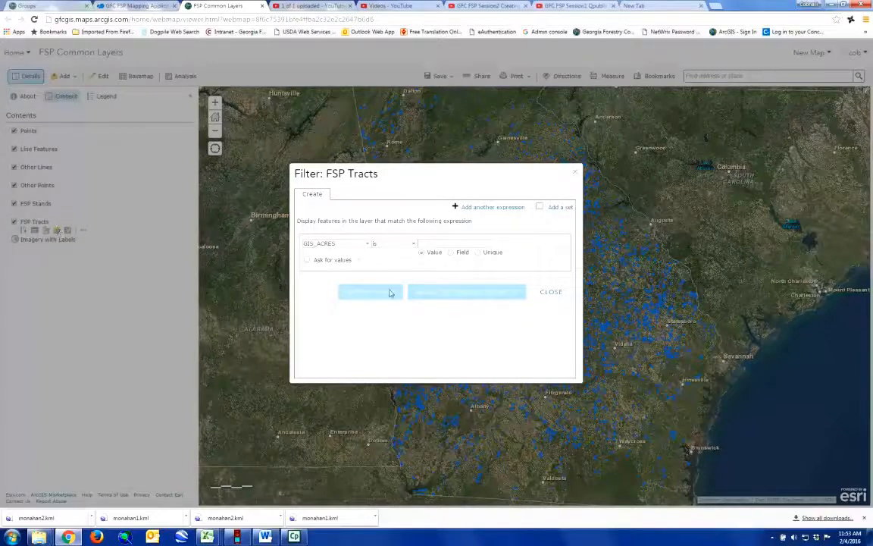
Step: Filter FSP Tracts to the unique PlanID value 18611 and zoom to it
{"action": "left_click", "coordinate": [366, 248]}
{"action": "left_click_drag", "start_coordinate": [367, 256], "coordinate": [367, 273]}
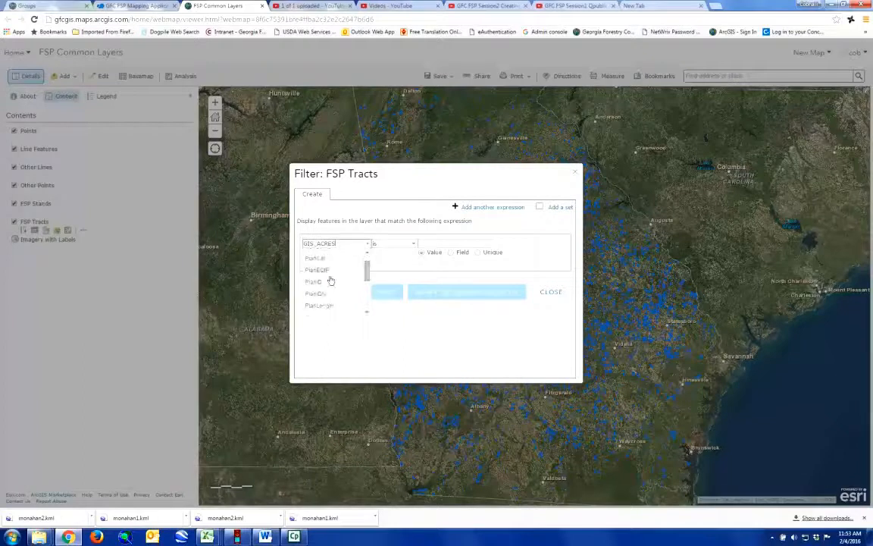
{"action": "left_click", "coordinate": [322, 282]}
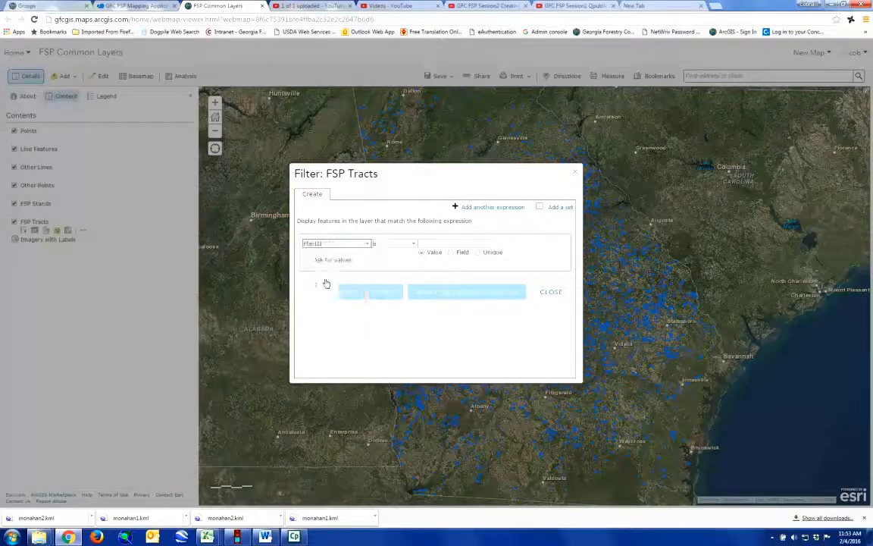
{"action": "left_click", "coordinate": [479, 255]}
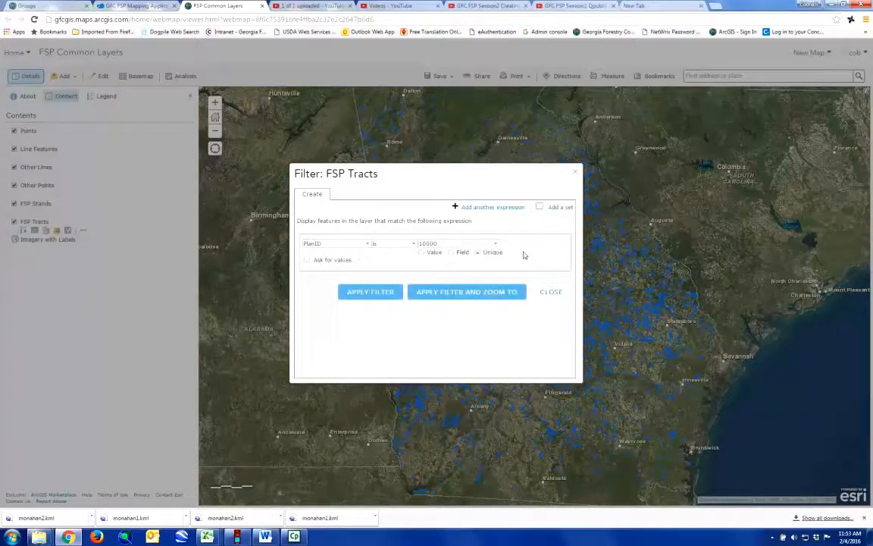
{"action": "left_click", "coordinate": [496, 245]}
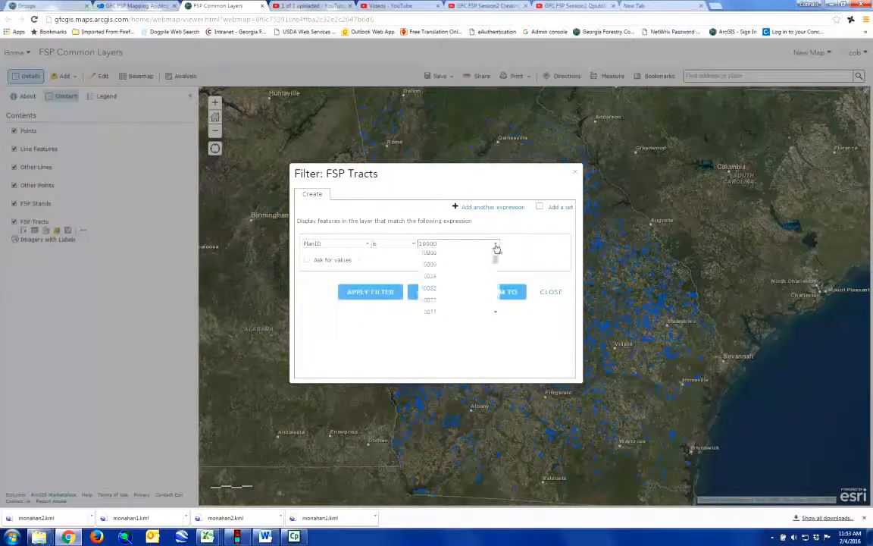
{"action": "left_click_drag", "start_coordinate": [495, 261], "coordinate": [461, 302]}
{"action": "scroll", "coordinate": [462, 302], "scroll_direction": "up", "scroll_amount": 2}
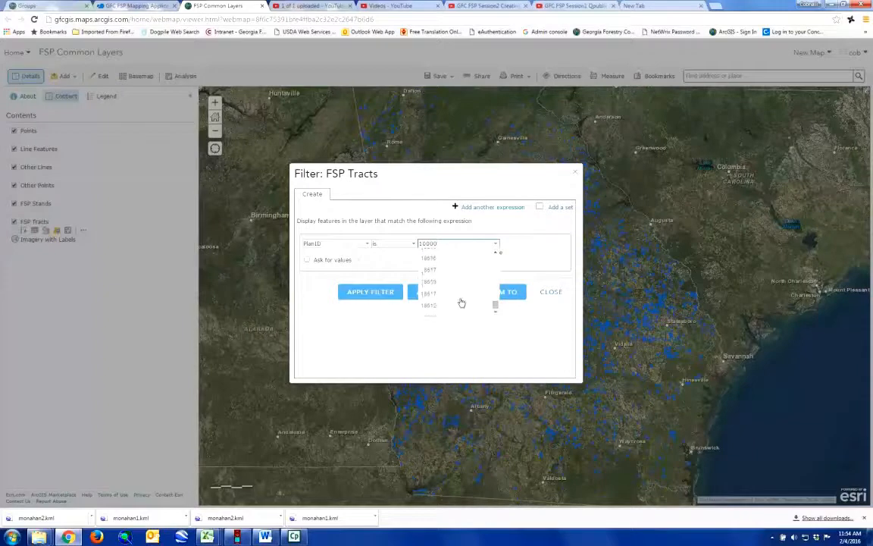
{"action": "left_click", "coordinate": [444, 298]}
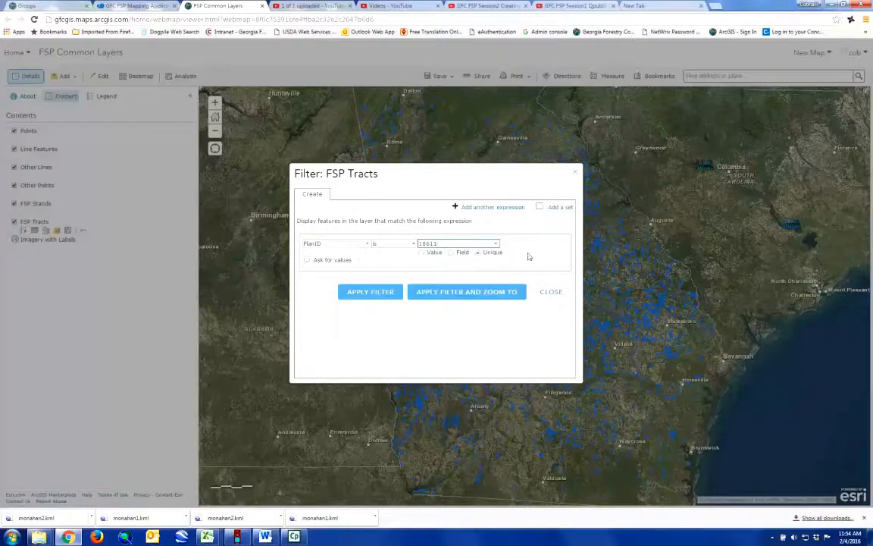
{"action": "left_click", "coordinate": [464, 298]}
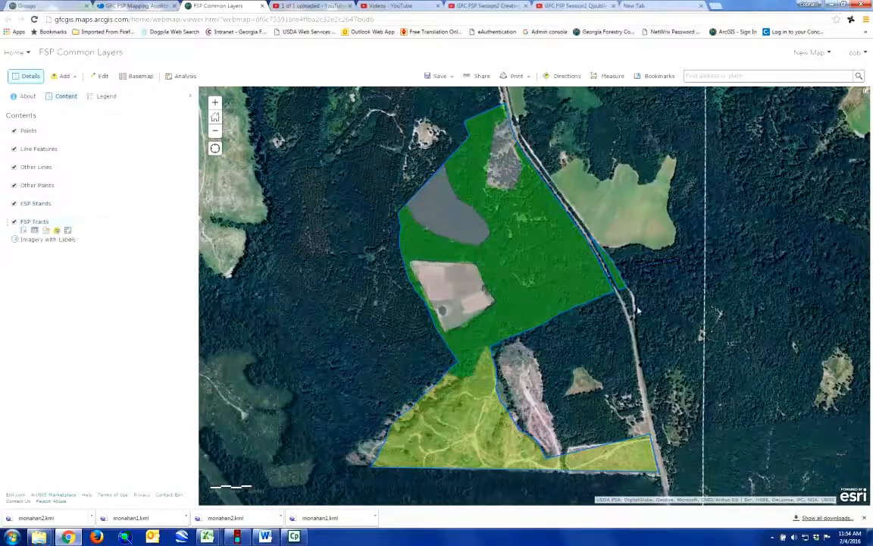
Step: Pan the map slightly to centre the filtered PlanID 18611 tract
{"action": "left_click_drag", "start_coordinate": [626, 387], "coordinate": [626, 367]}
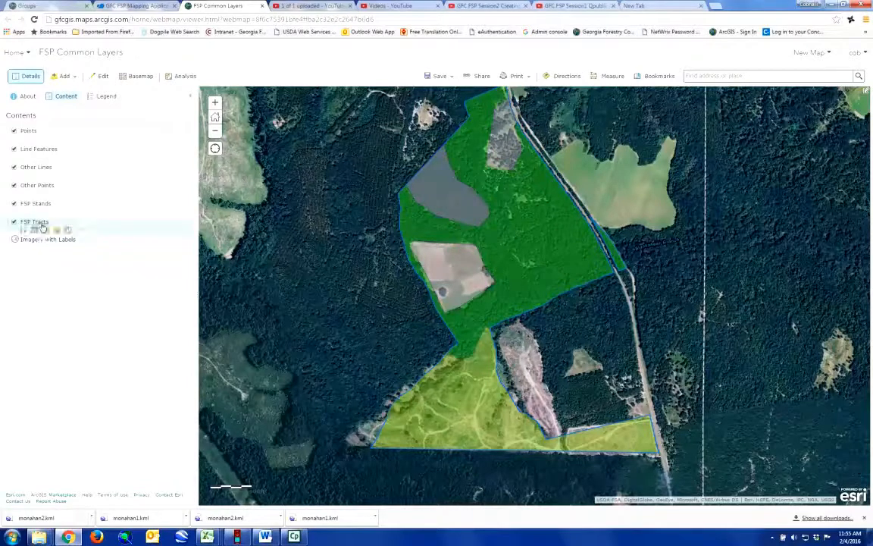
{"action": "mouse_move", "coordinate": [49, 206]}
Step: Filter FSP Stands to the unique TractID value 18611 and zoom to them
{"action": "left_click", "coordinate": [58, 213]}
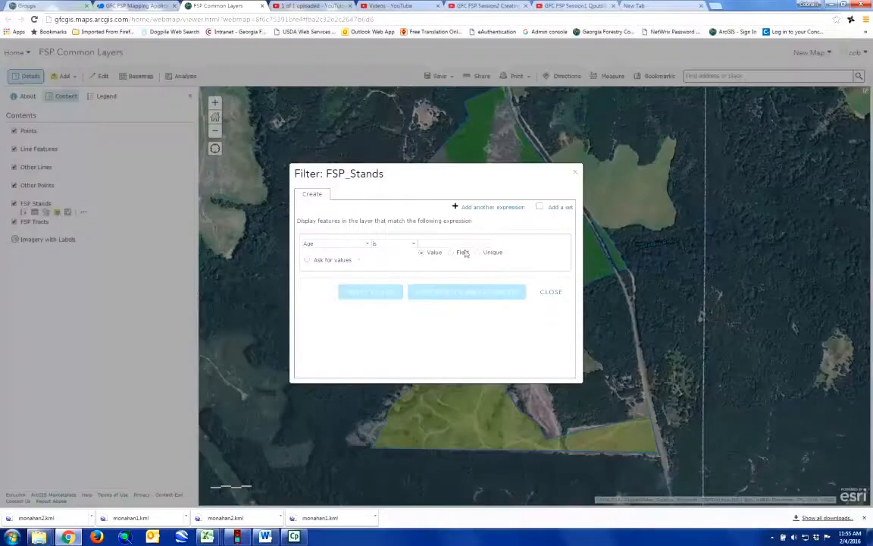
{"action": "left_click", "coordinate": [366, 246]}
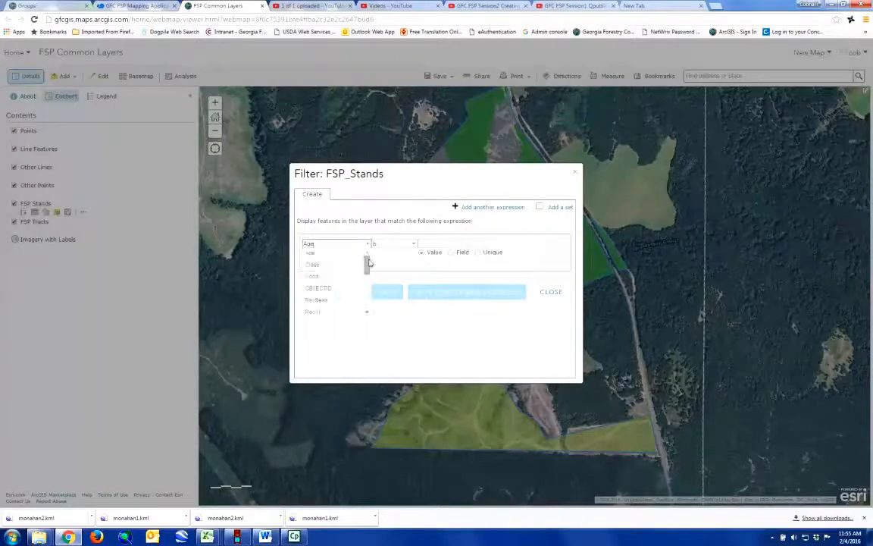
{"action": "left_click_drag", "start_coordinate": [367, 264], "coordinate": [365, 284]}
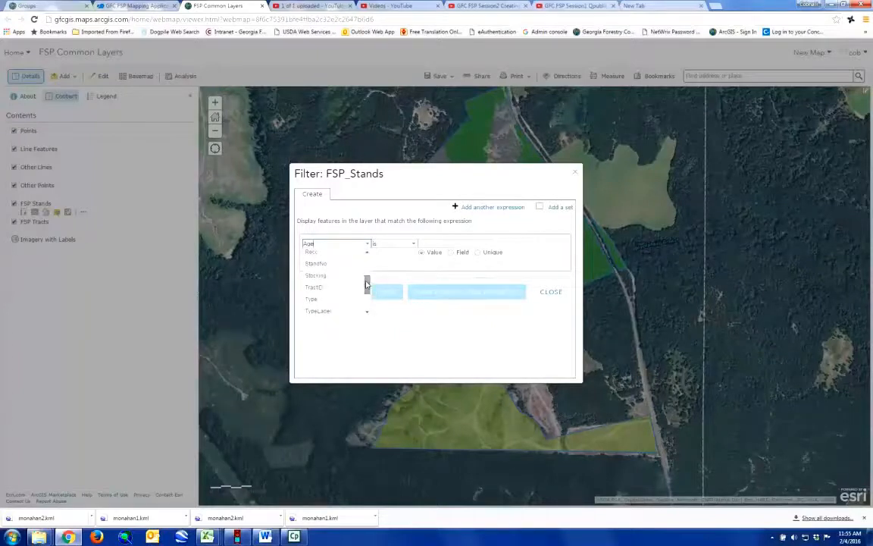
{"action": "left_click", "coordinate": [325, 291]}
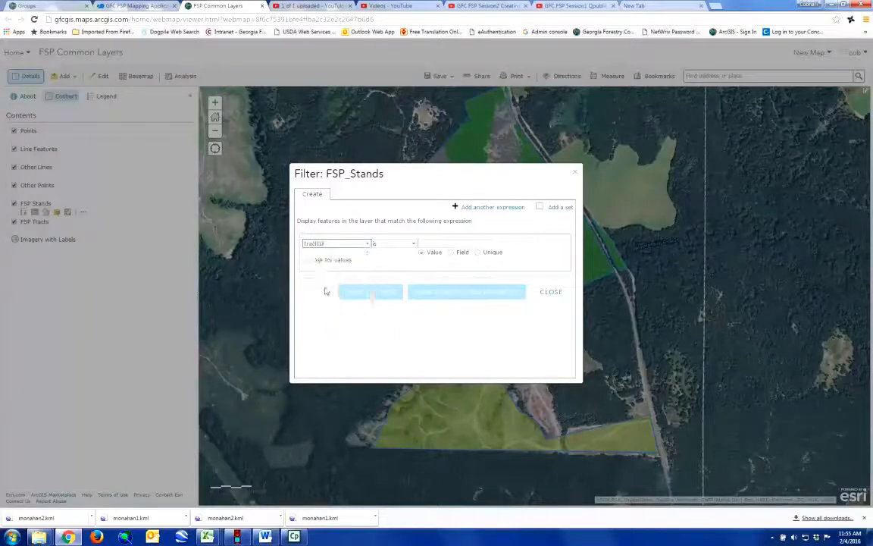
{"action": "left_click", "coordinate": [478, 253]}
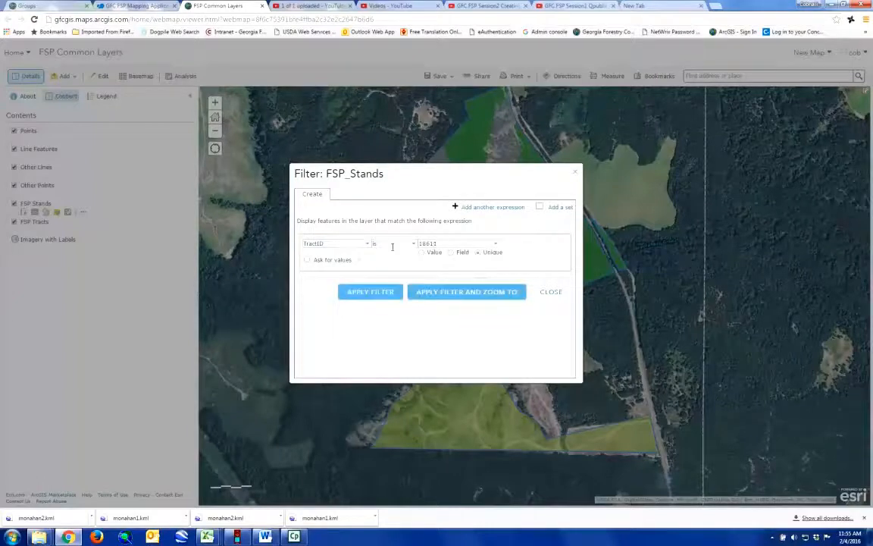
{"action": "left_click", "coordinate": [459, 293]}
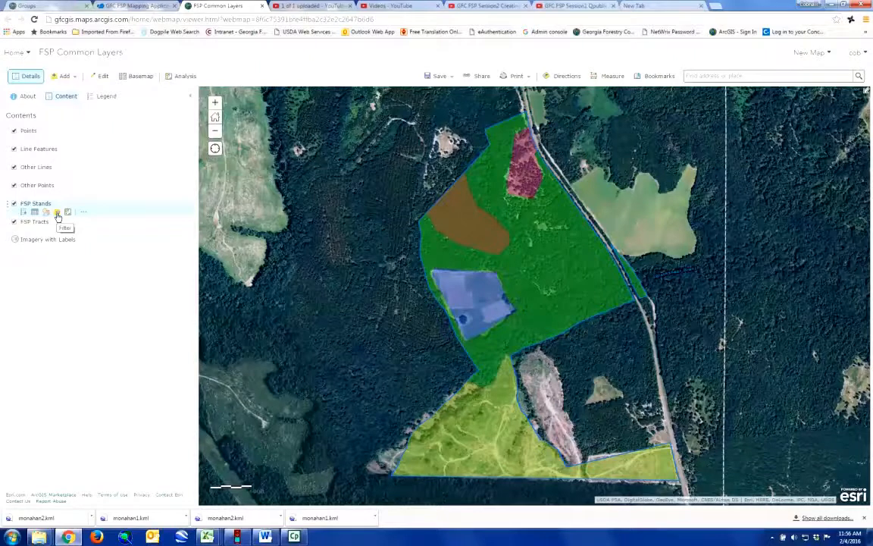
Step: Set the FSP Stands layer transparency to roughly 30–40% so imagery shows through
{"action": "left_click", "coordinate": [85, 213]}
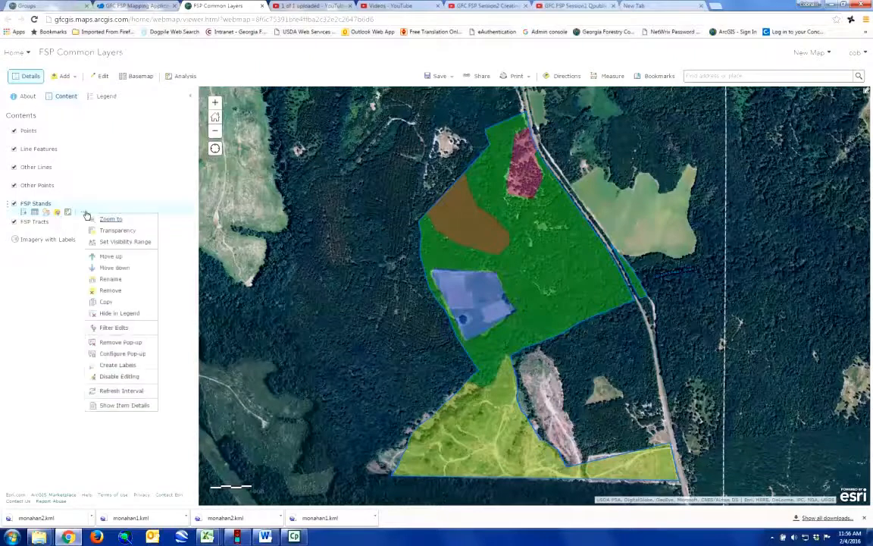
{"action": "mouse_move", "coordinate": [122, 234]}
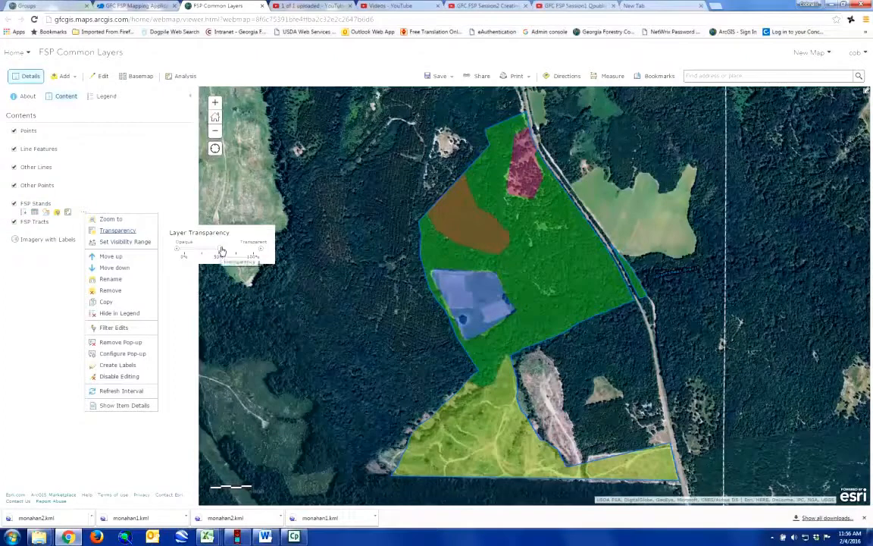
{"action": "left_click_drag", "start_coordinate": [222, 250], "coordinate": [236, 255]}
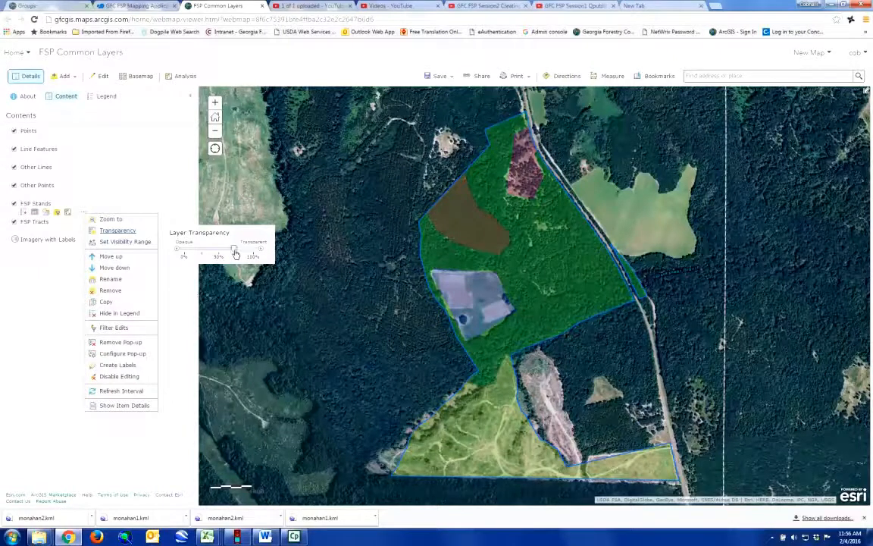
{"action": "mouse_move", "coordinate": [236, 255]}
{"action": "left_mouse_down"}
{"action": "mouse_move", "coordinate": [222, 255]}
{"action": "mouse_move", "coordinate": [238, 255]}
{"action": "left_mouse_up"}
{"action": "left_click_drag", "start_coordinate": [237, 255], "coordinate": [218, 257]}
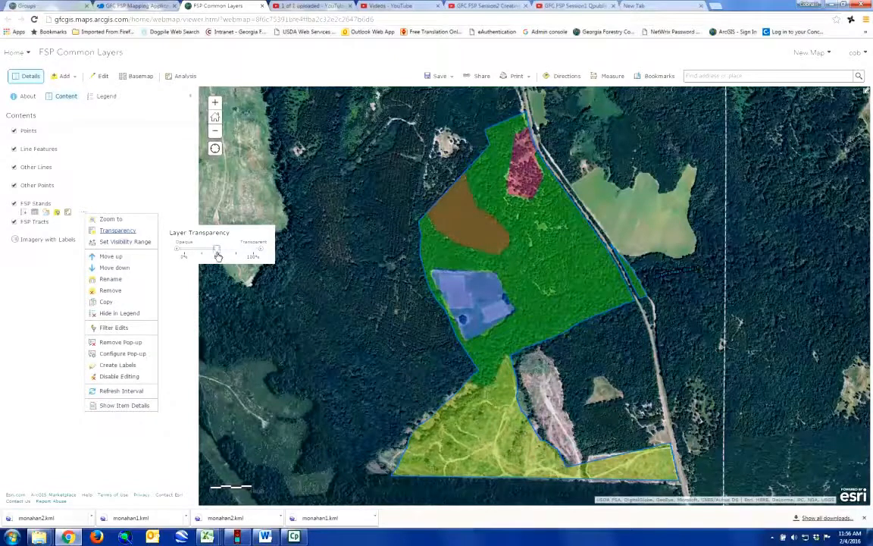
{"action": "left_click_drag", "start_coordinate": [217, 256], "coordinate": [223, 255]}
{"action": "left_click", "coordinate": [37, 301]}
{"action": "mouse_move", "coordinate": [73, 225]}
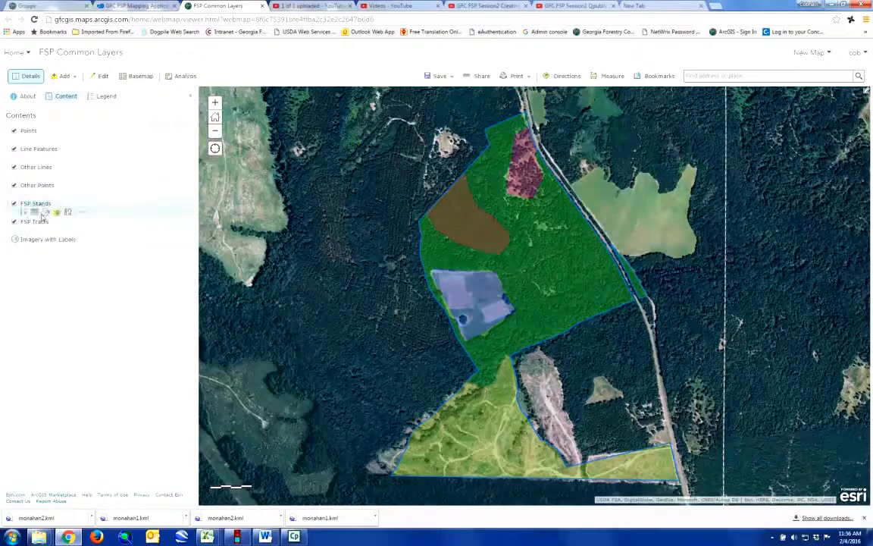
{"action": "left_click", "coordinate": [47, 213]}
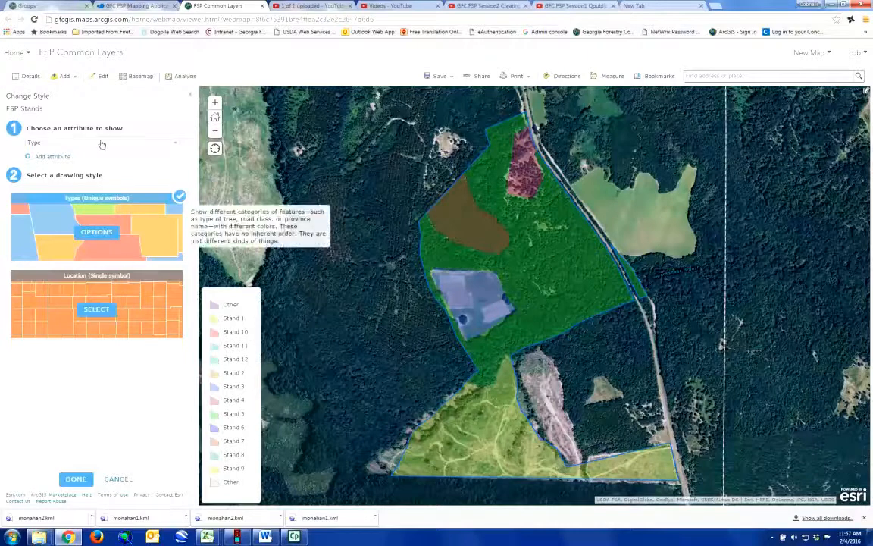
Step: Open the options for the FSP Stands Types (Unique symbols) style
{"action": "left_click", "coordinate": [96, 232]}
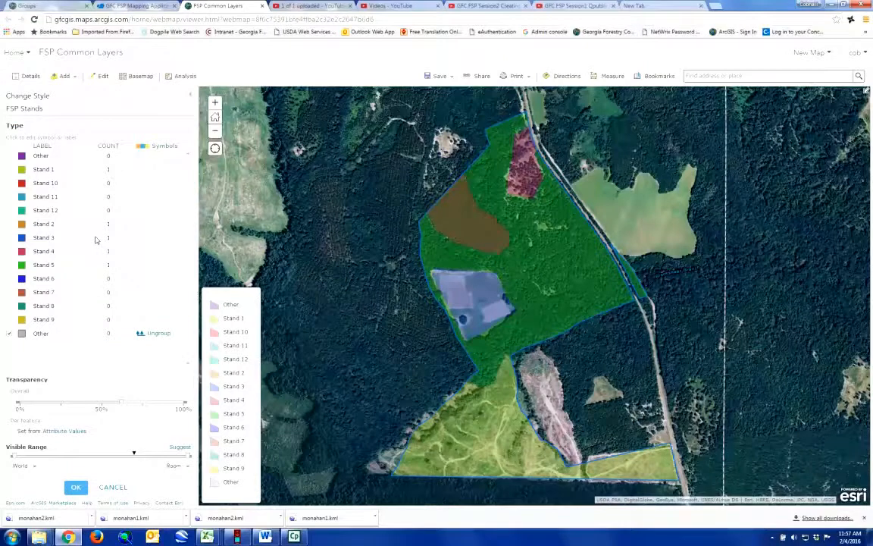
Step: Change the Stand 1 fill colour to orange
{"action": "left_click", "coordinate": [22, 170]}
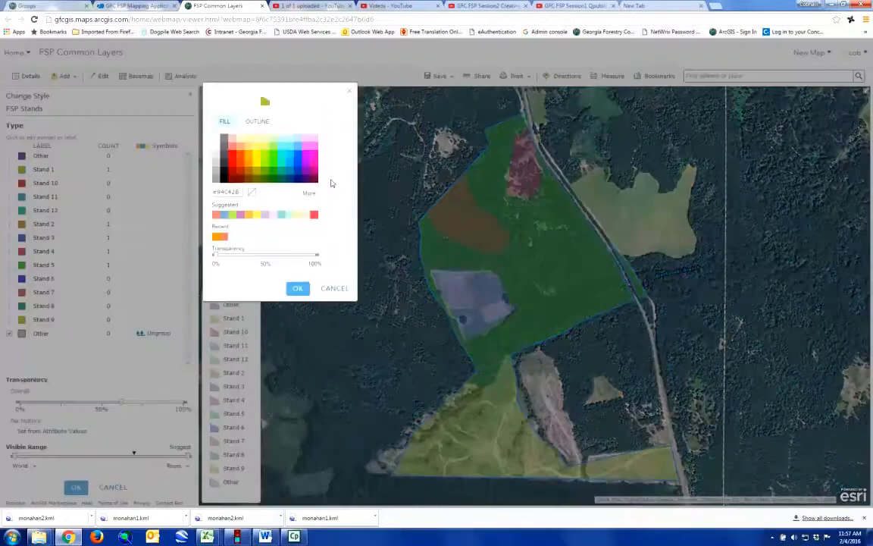
{"action": "left_click", "coordinate": [250, 167]}
{"action": "left_click", "coordinate": [298, 288]}
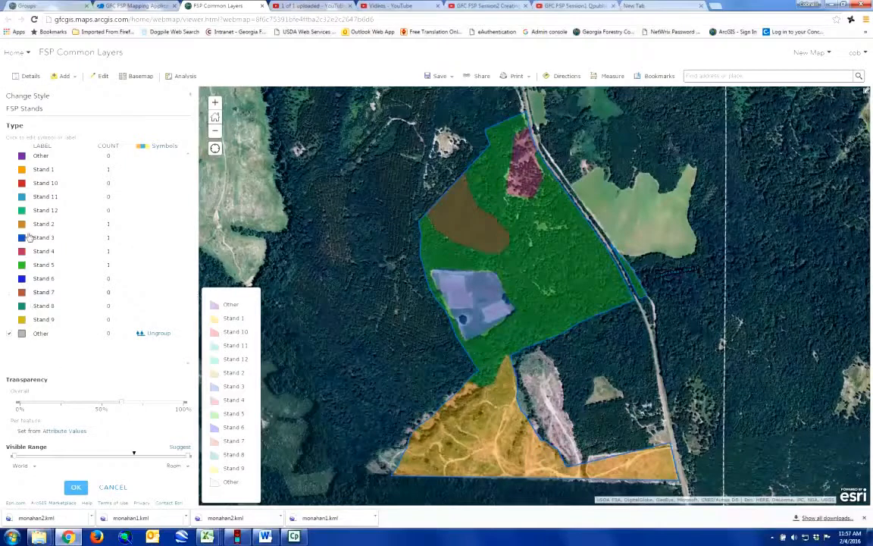
Step: Relabel Stand 1 as 'St1 - Cutover'
{"action": "left_click", "coordinate": [55, 171]}
{"action": "left_click_drag", "start_coordinate": [56, 169], "coordinate": [30, 164]}
{"action": "type", "text": "St1 - Cutover"}
{"action": "left_click", "coordinate": [106, 361]}
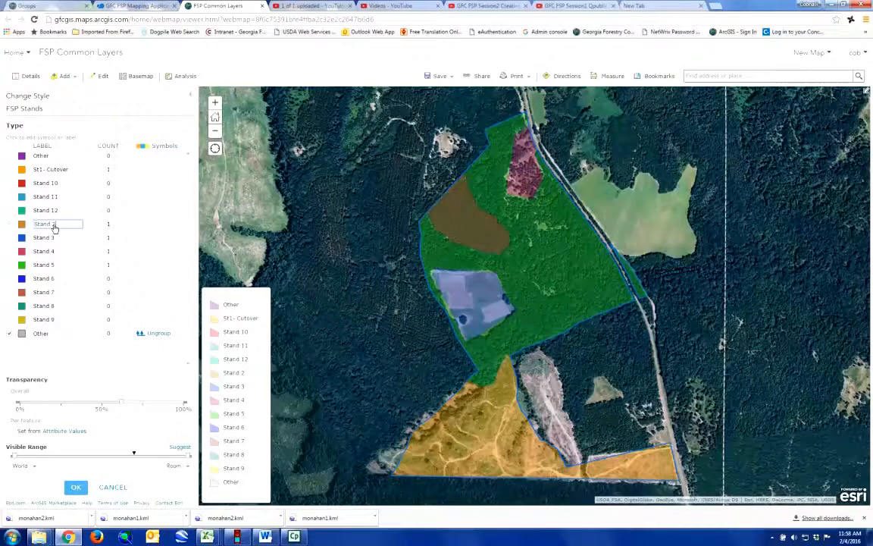
Step: Relabel Stand 2 as 'St2- Pl.Pine'
{"action": "left_click_drag", "start_coordinate": [55, 227], "coordinate": [32, 228]}
{"action": "key", "text": "BackSpace"}
{"action": "type", "text": "St2-"}
{"action": "type", "text": "Pl.Pine"}
{"action": "key", "text": "Return"}
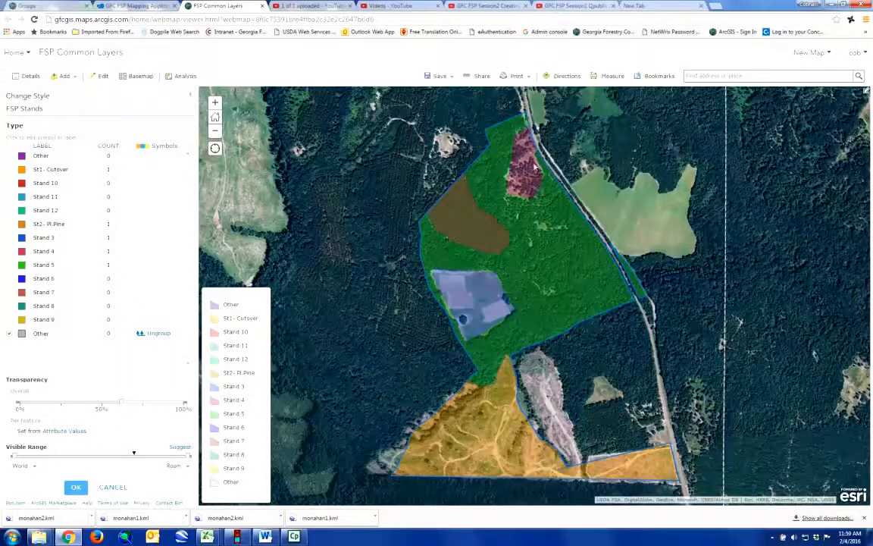
{"action": "left_click", "coordinate": [479, 234]}
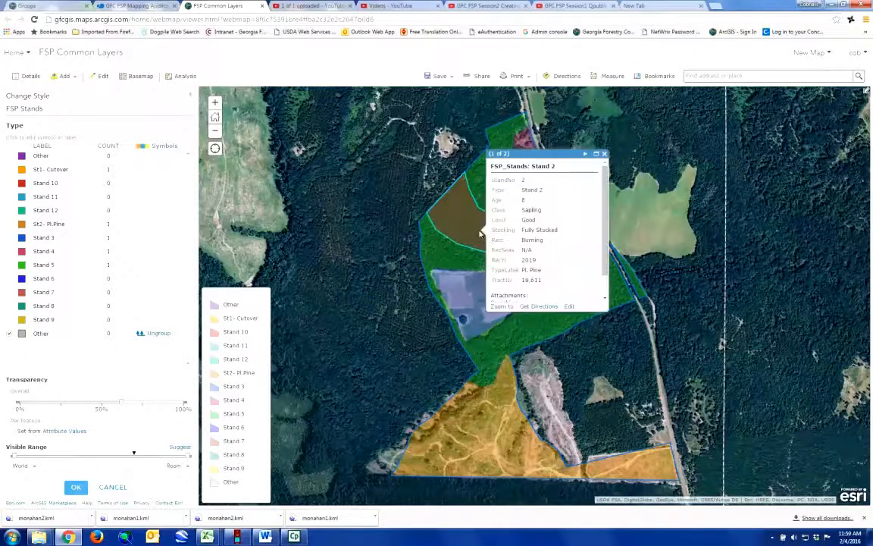
{"action": "scroll", "coordinate": [605, 217], "scroll_direction": "down", "scroll_amount": 1}
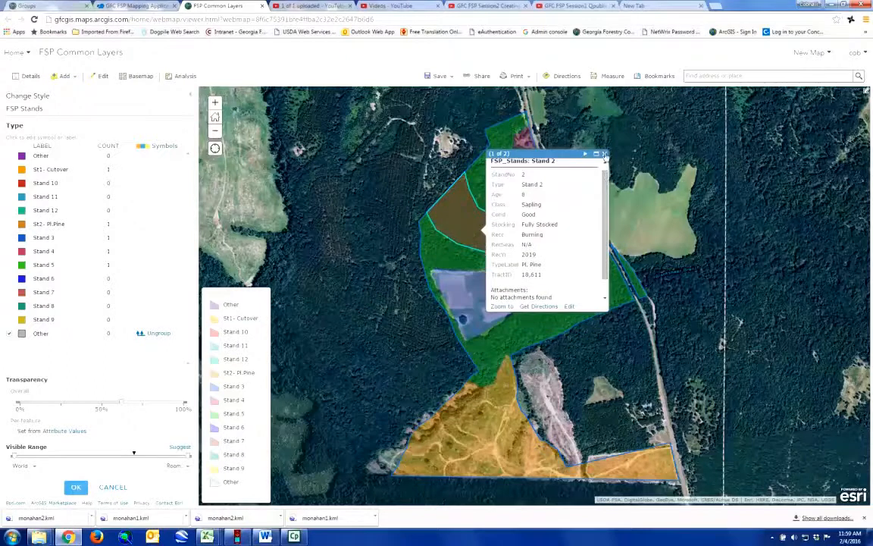
{"action": "left_click", "coordinate": [605, 154]}
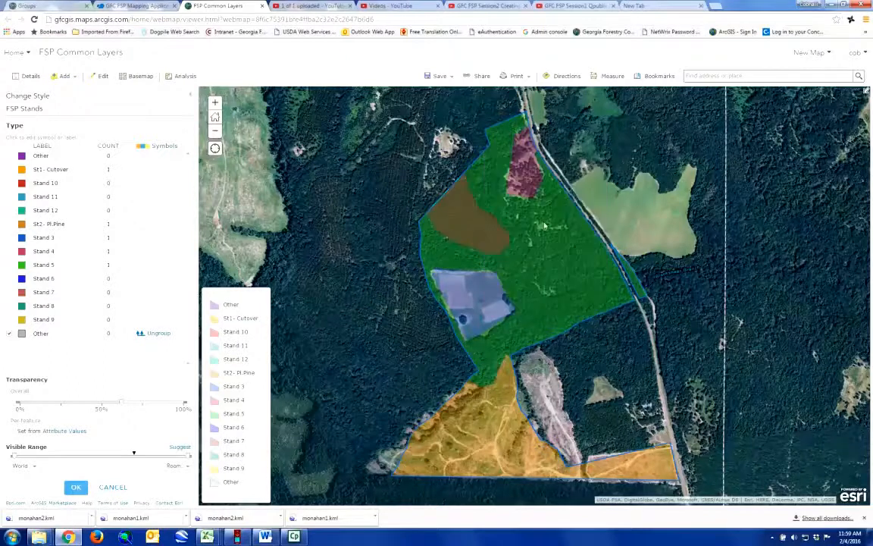
{"action": "left_click", "coordinate": [461, 320]}
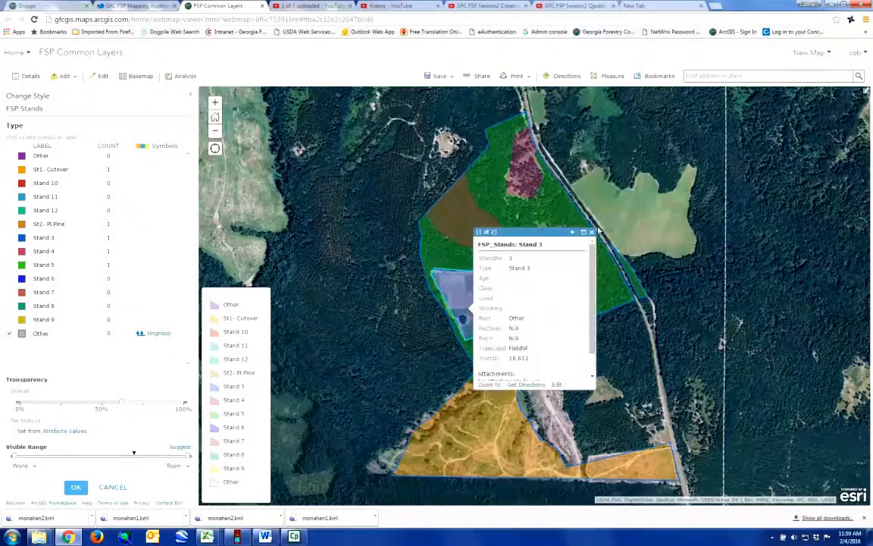
{"action": "left_click", "coordinate": [593, 232]}
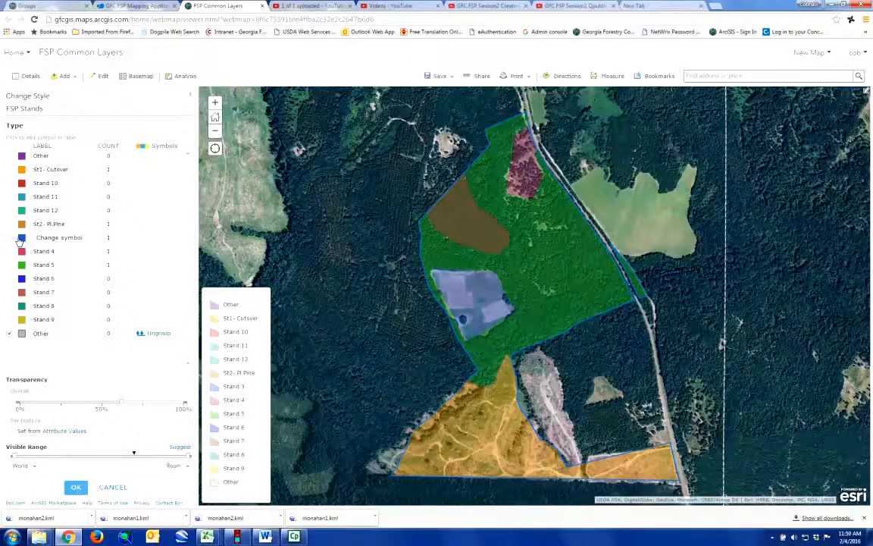
Step: Commit the St3- Field label and relabel Stand 4 as 'St4- Rip.Hdwd'
{"action": "left_click", "coordinate": [77, 371]}
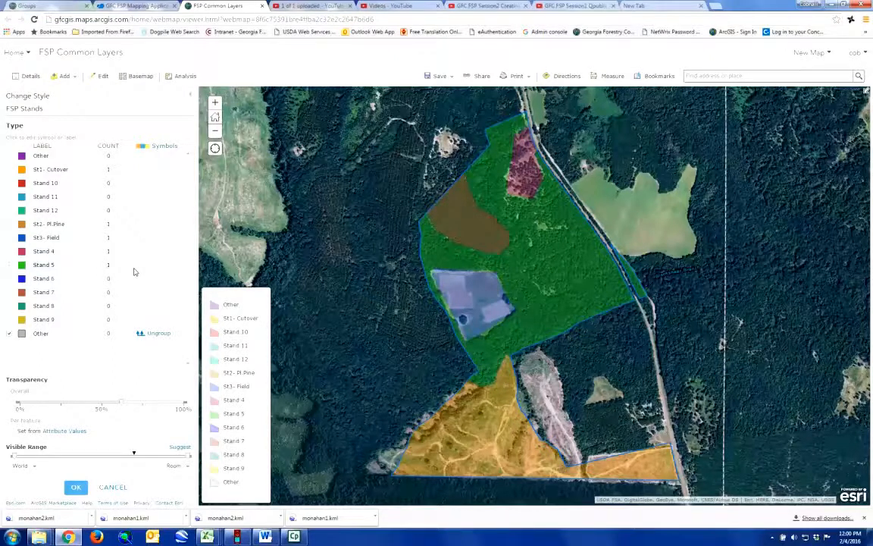
{"action": "left_click", "coordinate": [53, 252]}
{"action": "left_click_drag", "start_coordinate": [65, 251], "coordinate": [34, 251]}
{"action": "type", "text": "St4-"}
{"action": "type", "text": "Rip.Hdwd"}
{"action": "left_click", "coordinate": [104, 360]}
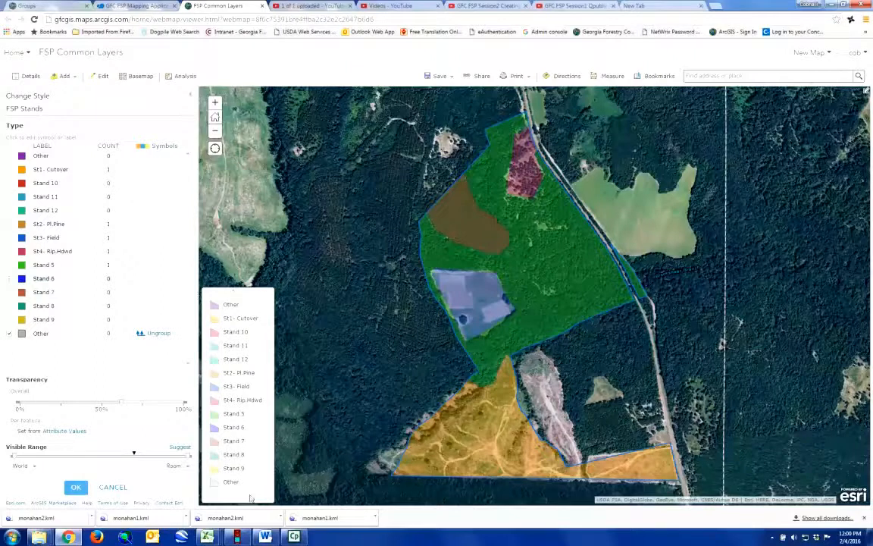
Step: Change the Stand 5 label text to 'St5- Pine Hdwd' and accept the stand symbol changes
{"action": "left_click", "coordinate": [44, 265]}
{"action": "left_click", "coordinate": [53, 265]}
{"action": "type", "text": "St5- Pine/ Hdwd"}
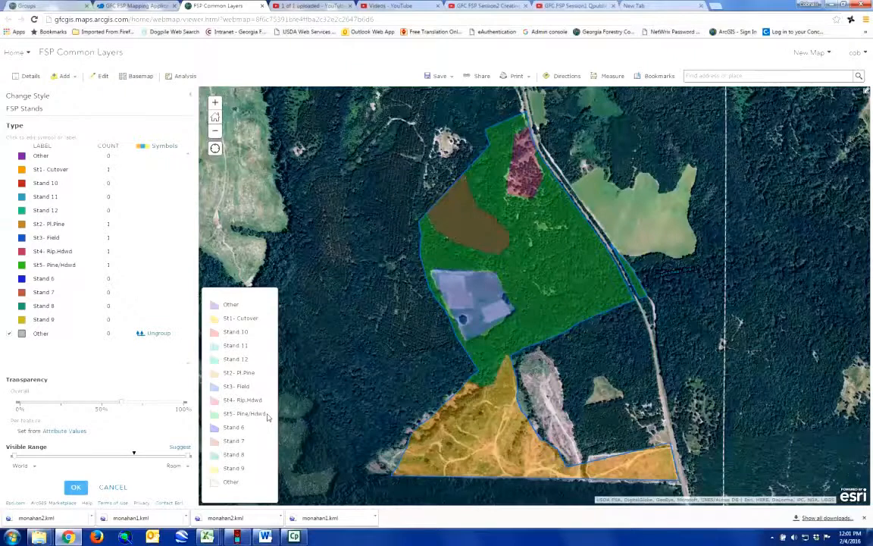
{"action": "left_click", "coordinate": [76, 487]}
Step: Finish restyling the stands, dismiss the FSP Tracts options menu, and bring up the Perform Analysis pane
{"action": "left_click", "coordinate": [76, 481]}
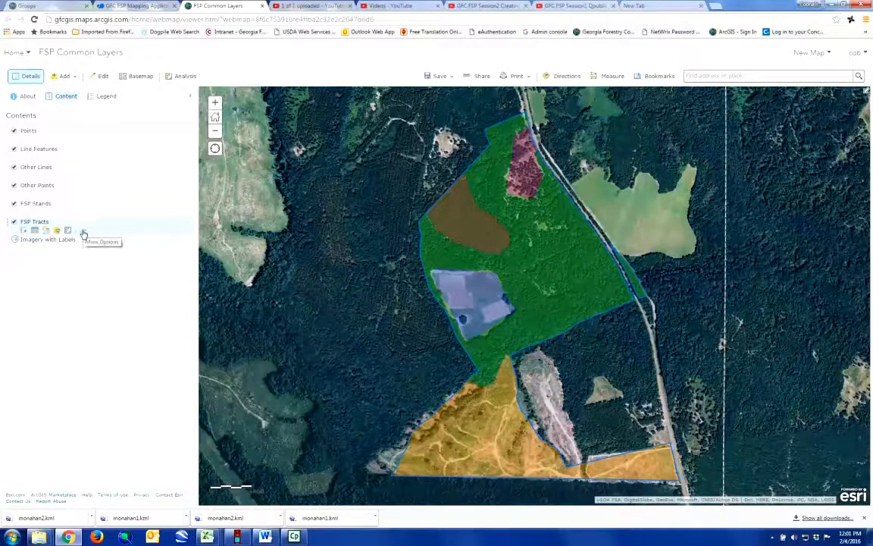
{"action": "left_click", "coordinate": [83, 232]}
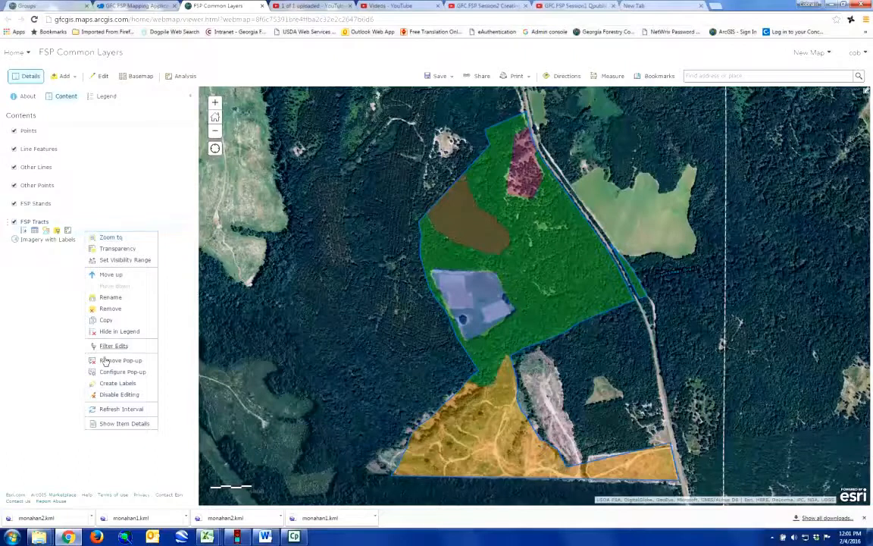
{"action": "left_click", "coordinate": [33, 267]}
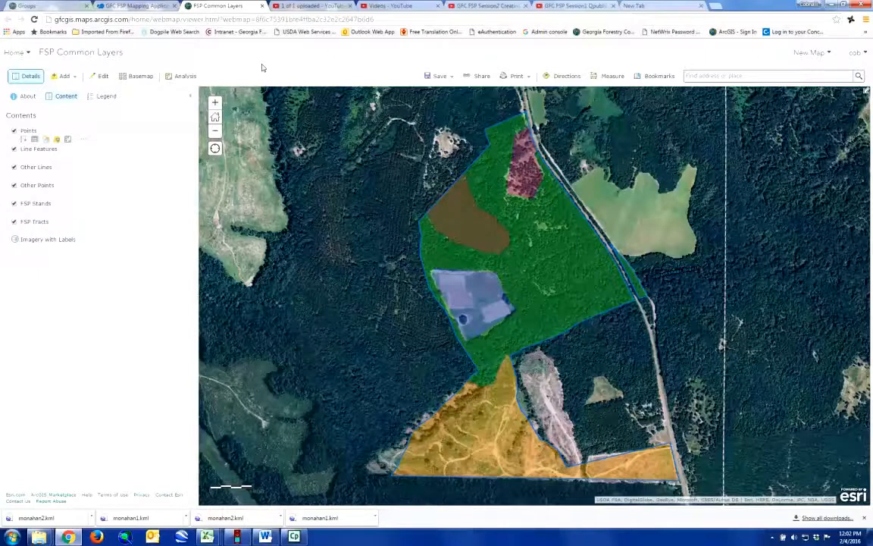
{"action": "left_click", "coordinate": [182, 78]}
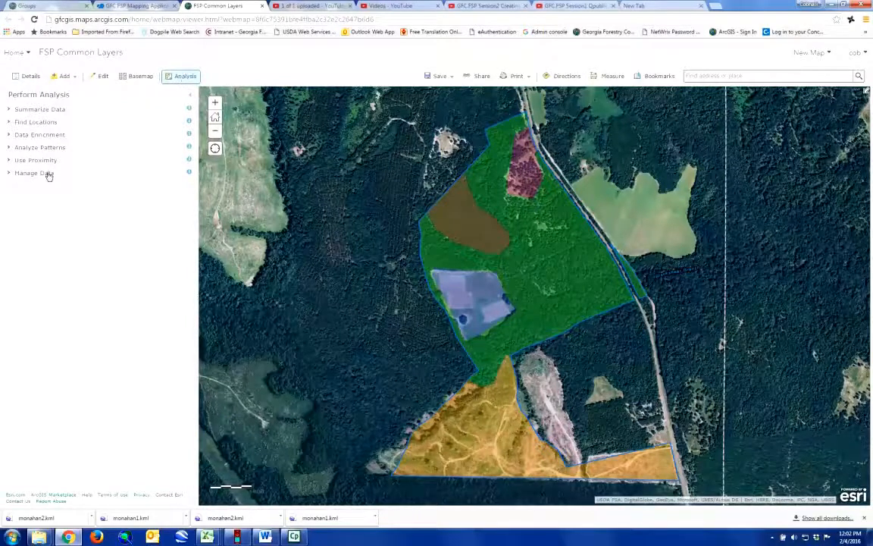
Step: Expand Summarize Data in Perform Analysis and launch the Summarize Within tool
{"action": "left_click", "coordinate": [58, 109]}
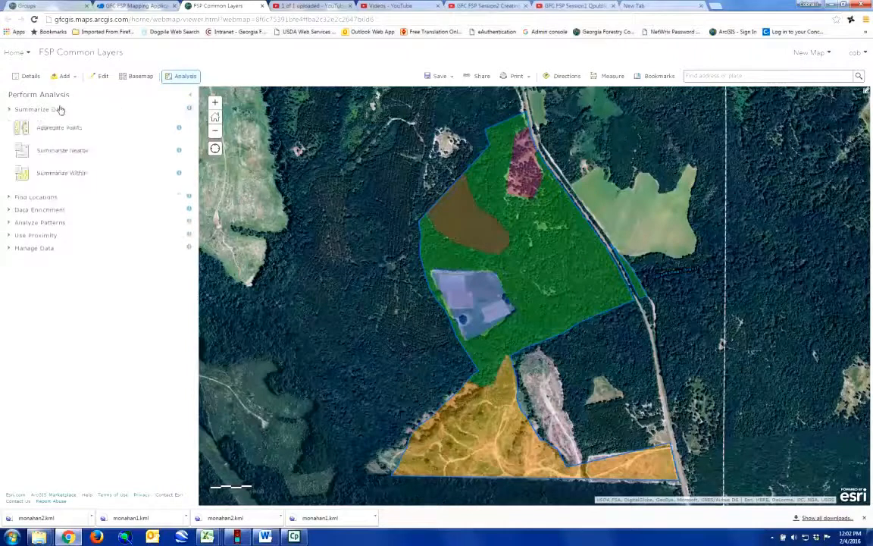
{"action": "left_click", "coordinate": [78, 175]}
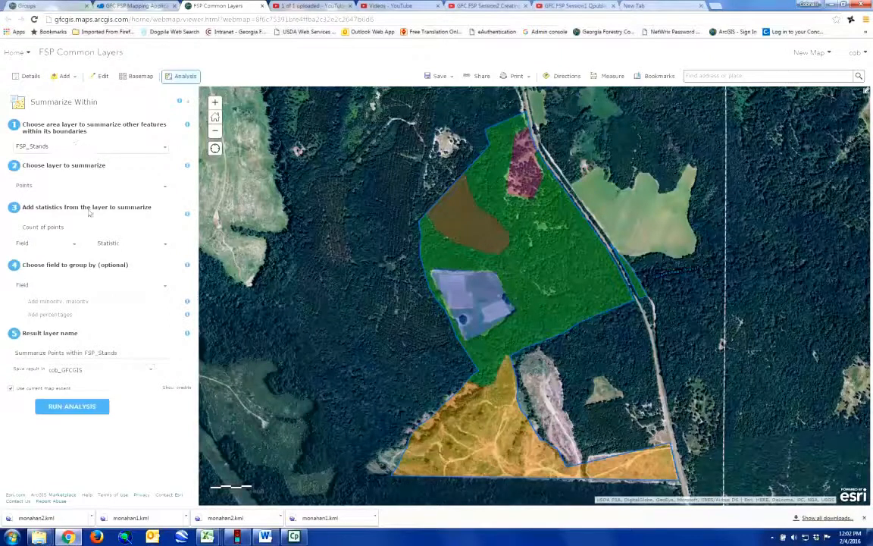
Step: Summarize the FSP Tracts layer within the stands, summing area in Acres, and select the default result name
{"action": "left_click", "coordinate": [167, 188]}
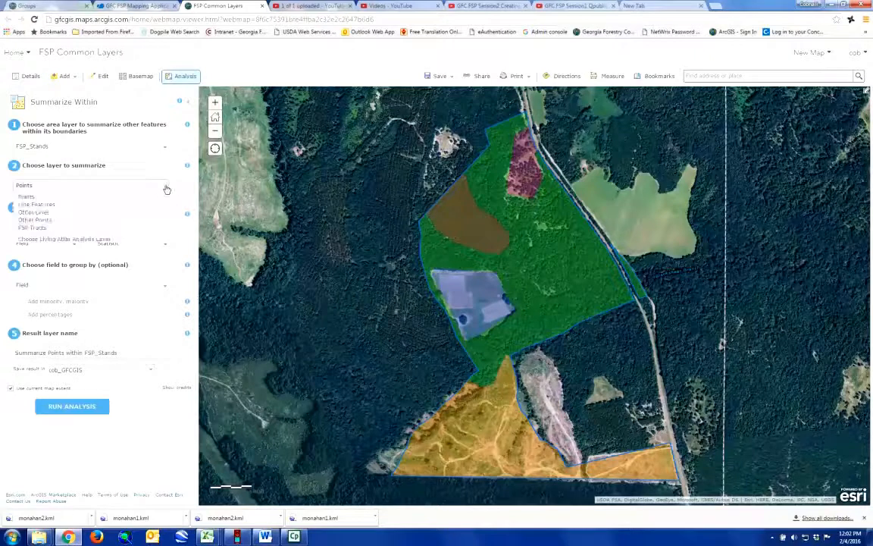
{"action": "left_click", "coordinate": [32, 227]}
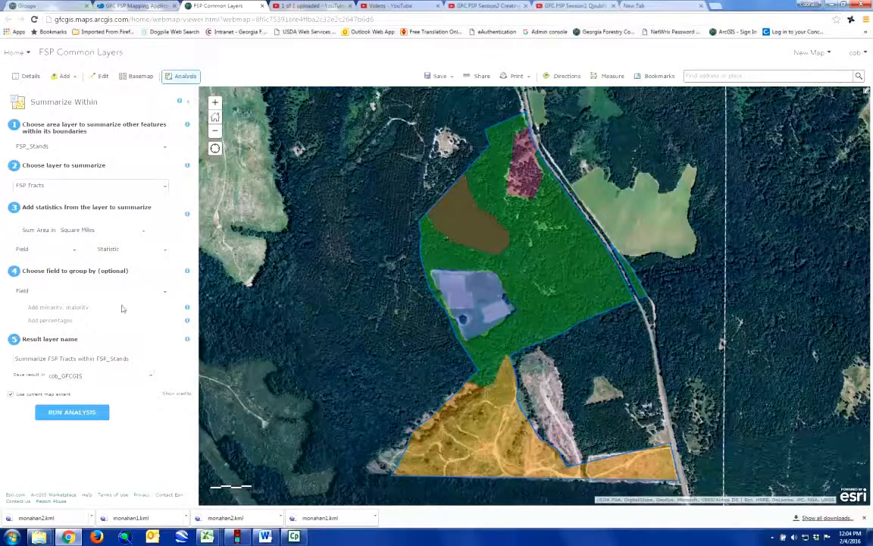
{"action": "left_click", "coordinate": [144, 232]}
{"action": "left_click", "coordinate": [79, 273]}
{"action": "left_click_drag", "start_coordinate": [153, 360], "coordinate": [7, 358]}
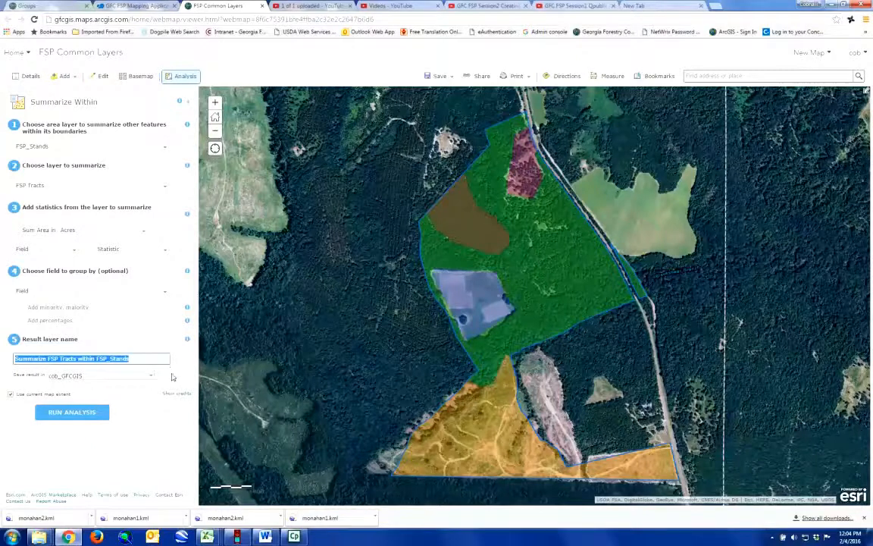
{"action": "left_click", "coordinate": [181, 400]}
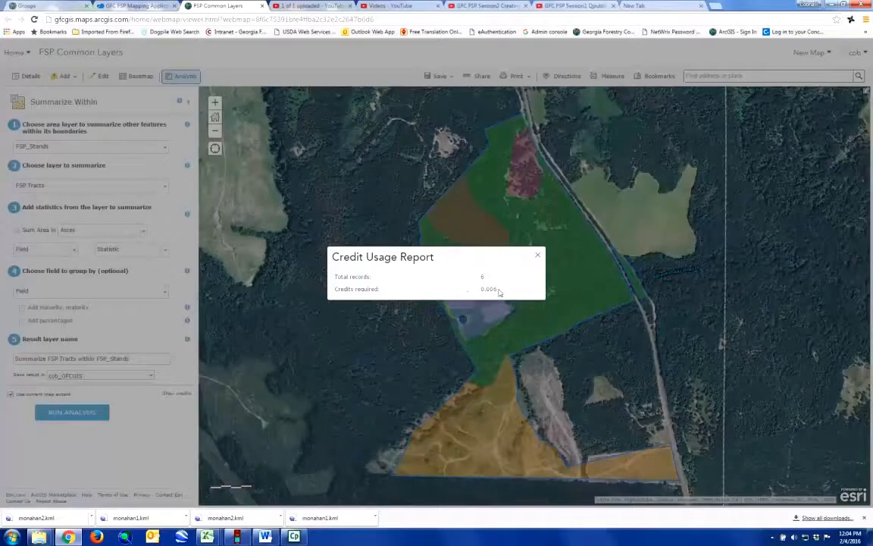
{"action": "left_click", "coordinate": [537, 255]}
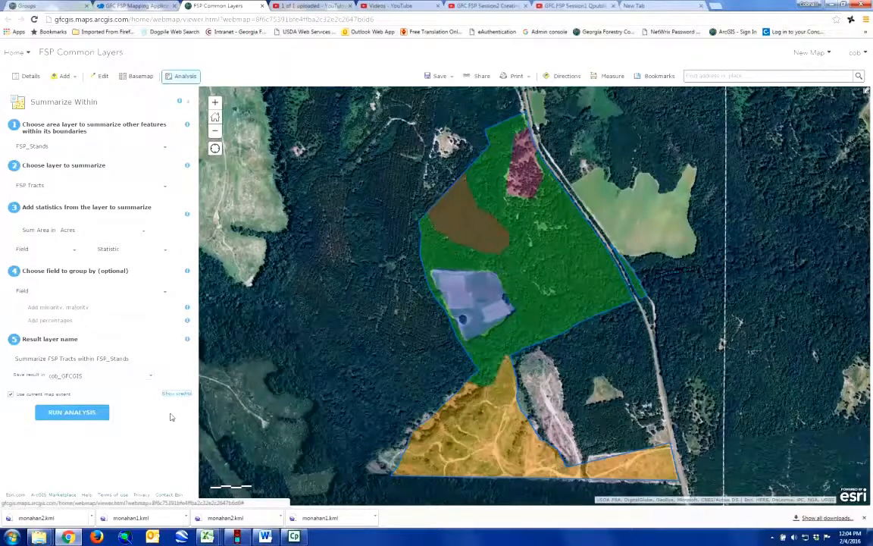
Step: Rename the result layer to MonahanStandAc and run the Summarize Within analysis
{"action": "left_click_drag", "start_coordinate": [133, 358], "coordinate": [13, 358]}
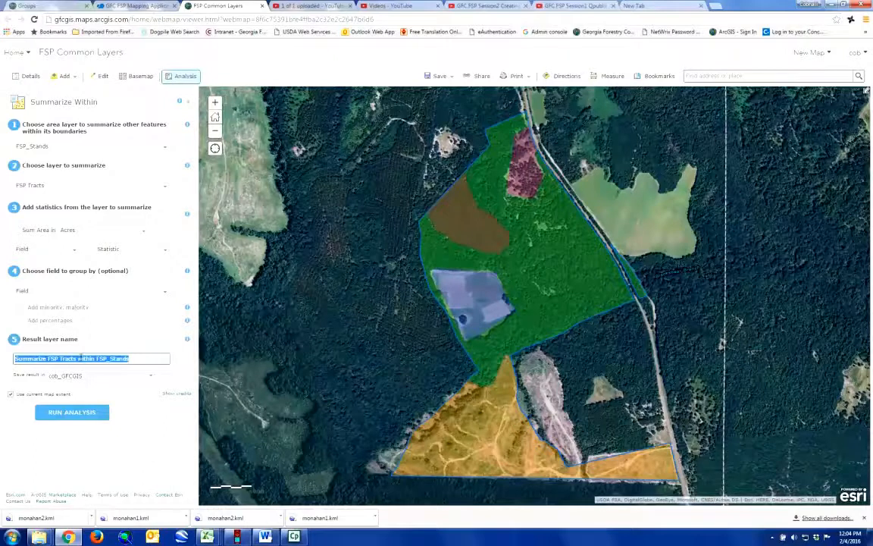
{"action": "type", "text": "Monahan"}
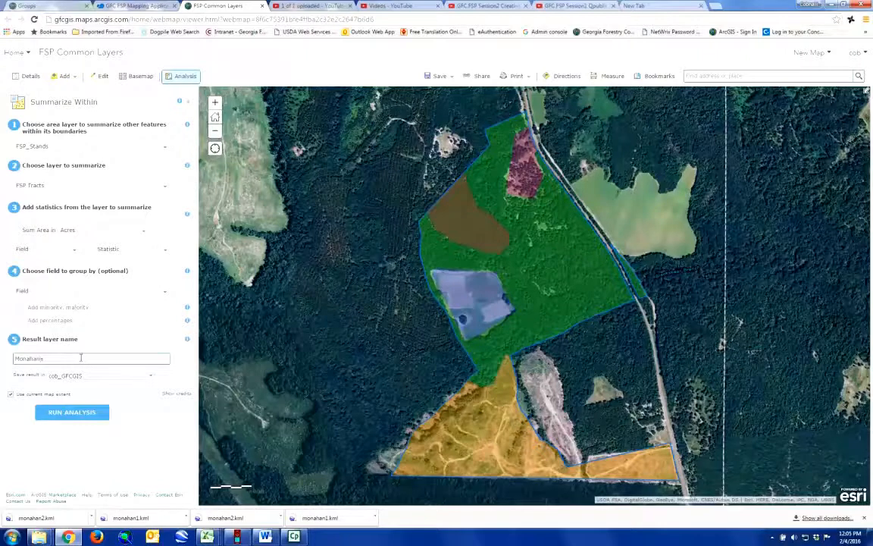
{"action": "type", "text": "StandAc"}
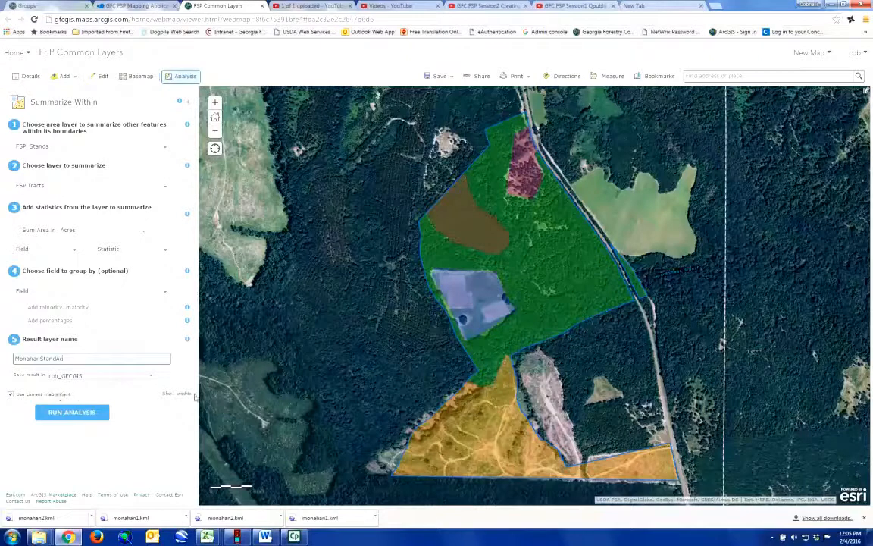
{"action": "left_click", "coordinate": [73, 413]}
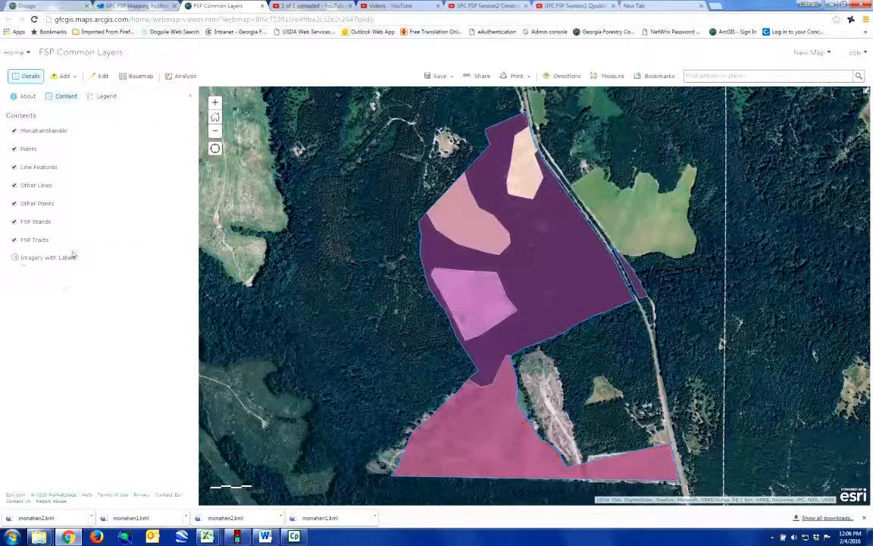
Step: Wait for MonahanStandAc to appear at the top of the map contents over FSP Stands and FSP Tracts
{"action": "mouse_move", "coordinate": [56, 136]}
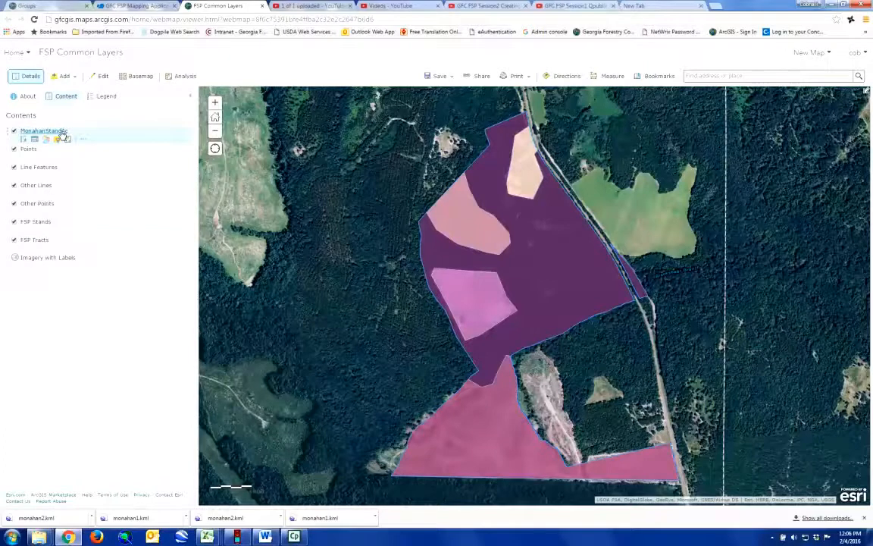
Step: Show the MonahanStandAc attribute table and scroll through its five stands' summarized acreages
{"action": "left_click", "coordinate": [34, 141]}
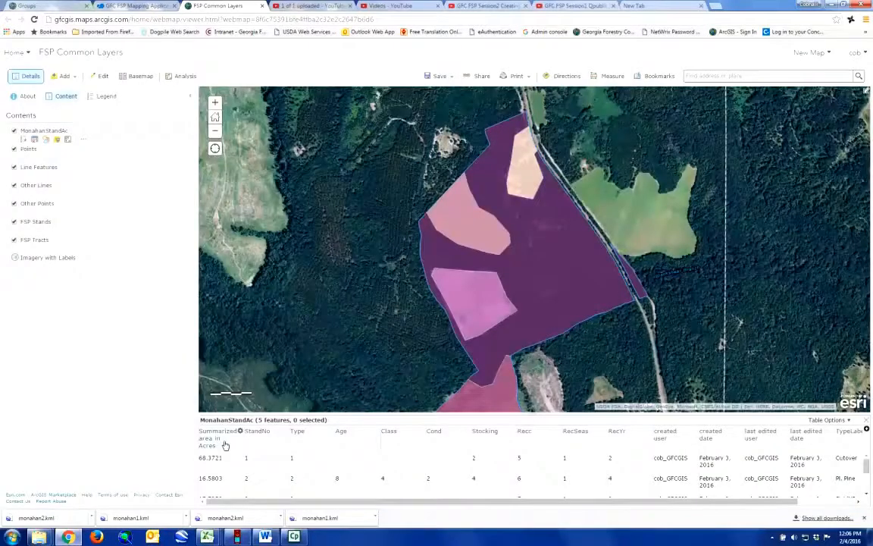
{"action": "scroll", "coordinate": [226, 463], "scroll_direction": "down", "scroll_amount": 1}
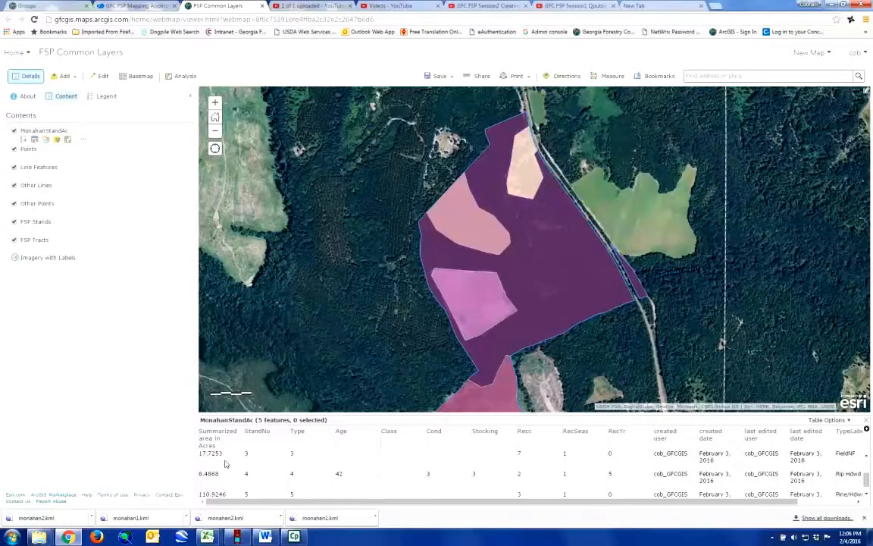
{"action": "scroll", "coordinate": [225, 463], "scroll_direction": "down", "scroll_amount": 1}
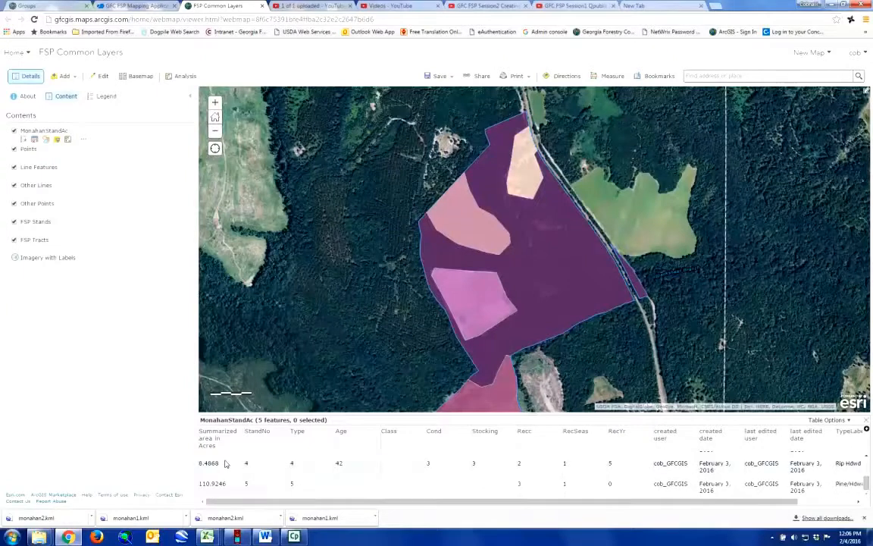
{"action": "scroll", "coordinate": [222, 475], "scroll_direction": "up", "scroll_amount": 2}
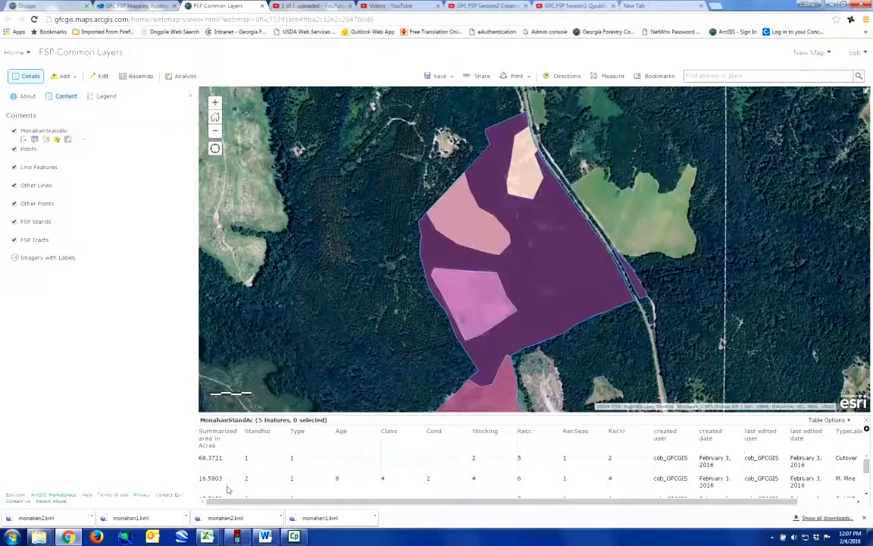
Step: Display Statistics for the Summarized area in Acres column and select the 222.08911188 sum
{"action": "left_click", "coordinate": [241, 432]}
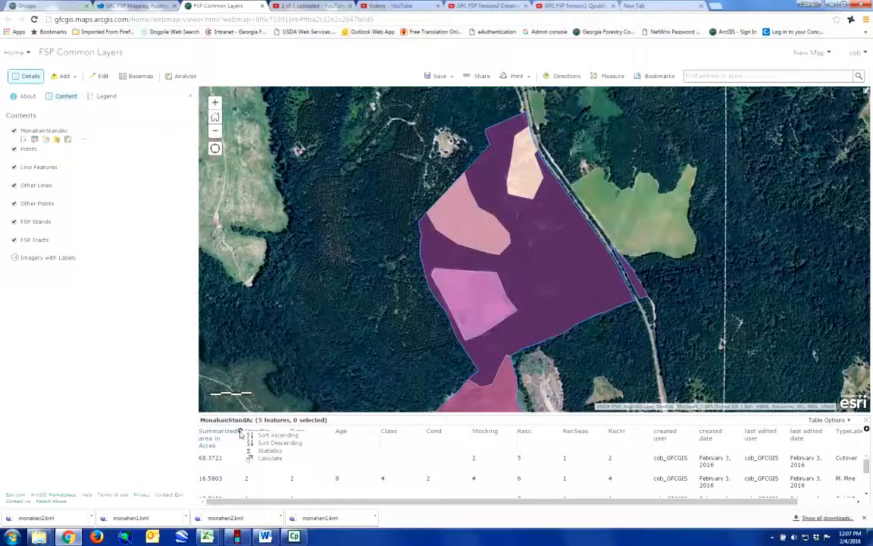
{"action": "left_click", "coordinate": [270, 451]}
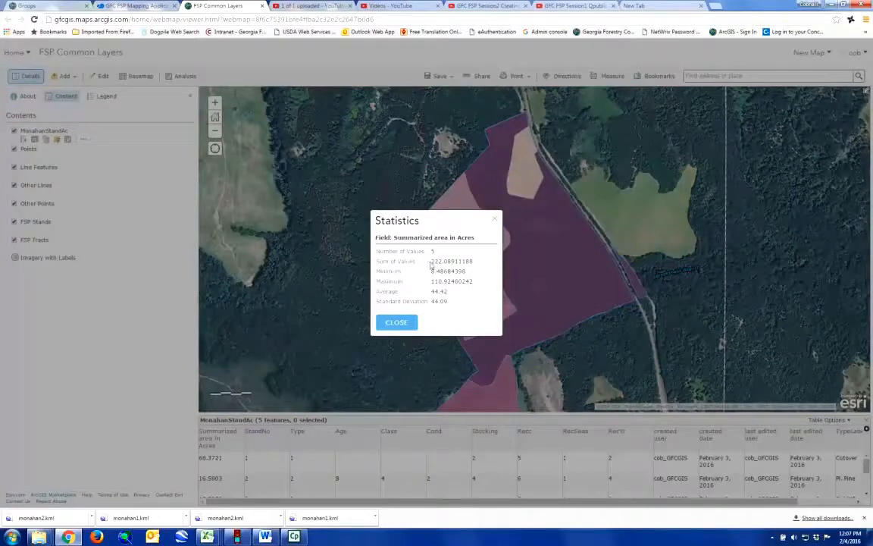
{"action": "left_click_drag", "start_coordinate": [432, 260], "coordinate": [472, 261]}
Step: Reselect the 222.08911188-acre Sum of Values total in the Statistics dialog
{"action": "left_click", "coordinate": [479, 274]}
{"action": "left_click_drag", "start_coordinate": [432, 261], "coordinate": [474, 262]}
{"action": "left_click", "coordinate": [438, 262]}
Step: Close the Statistics dialog and bring up the MonahanStandAc table options list
{"action": "left_click", "coordinate": [396, 323]}
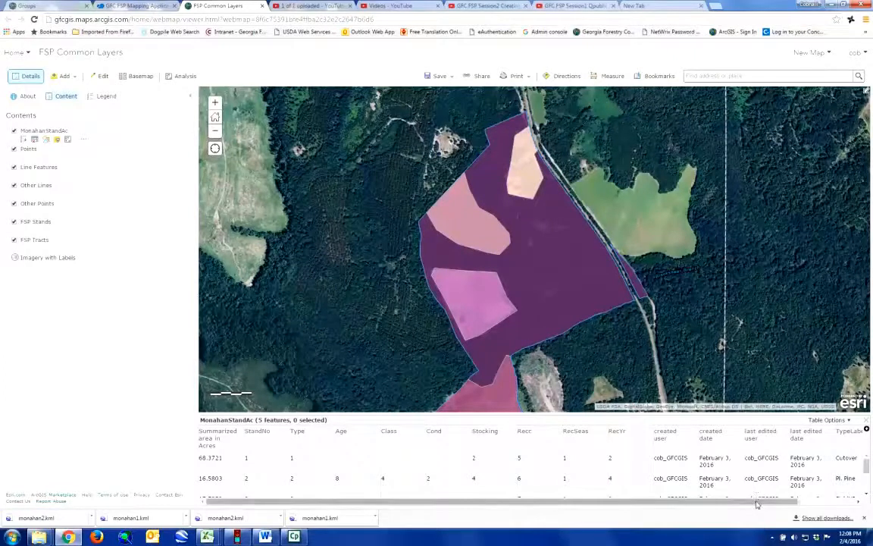
{"action": "left_click", "coordinate": [846, 499]}
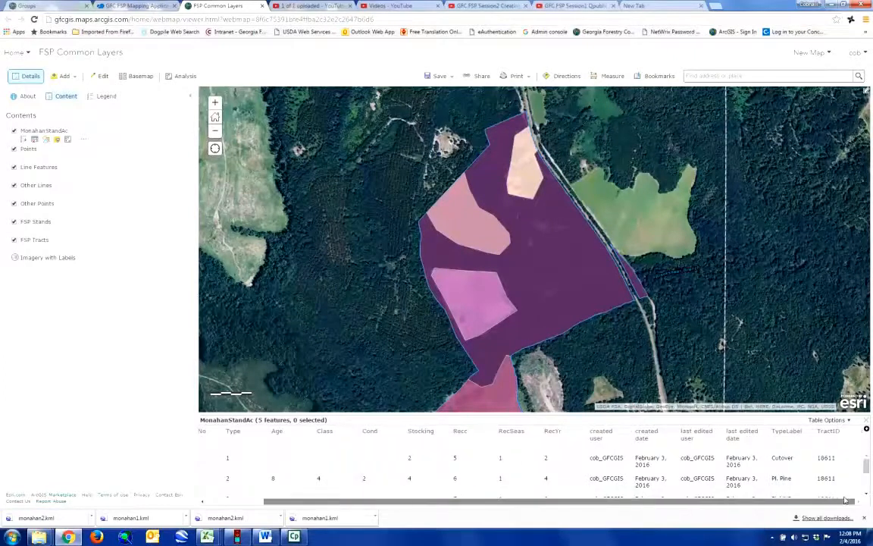
{"action": "left_click", "coordinate": [847, 421]}
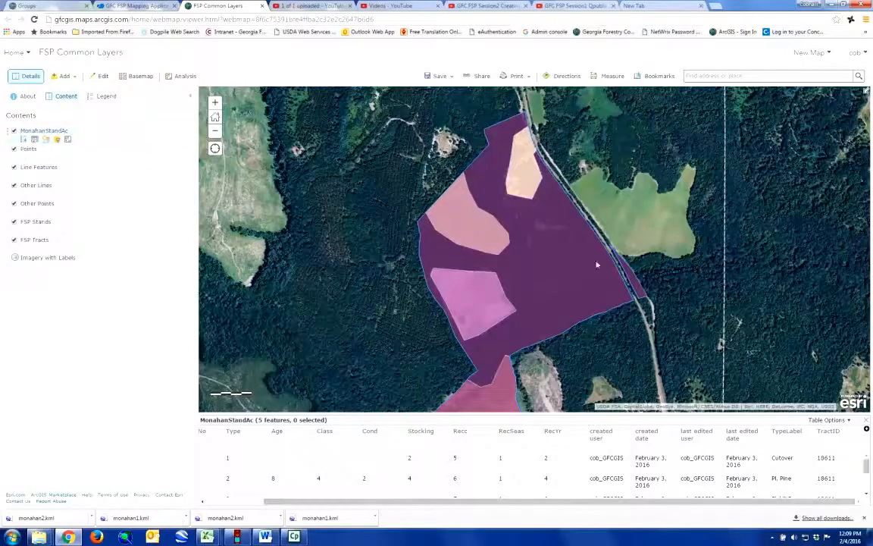
Step: Create the field StndAcCor with type Double via the table's Add Field option
{"action": "left_click", "coordinate": [844, 422]}
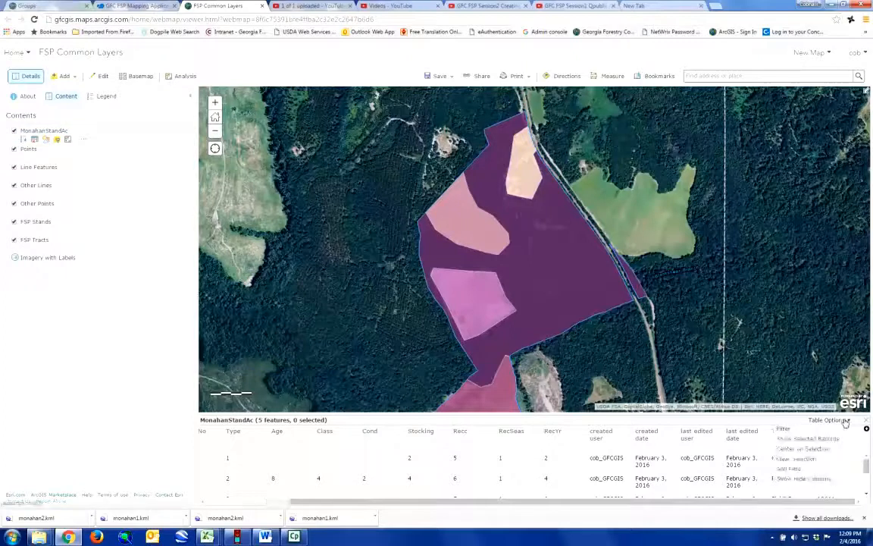
{"action": "left_click", "coordinate": [788, 469]}
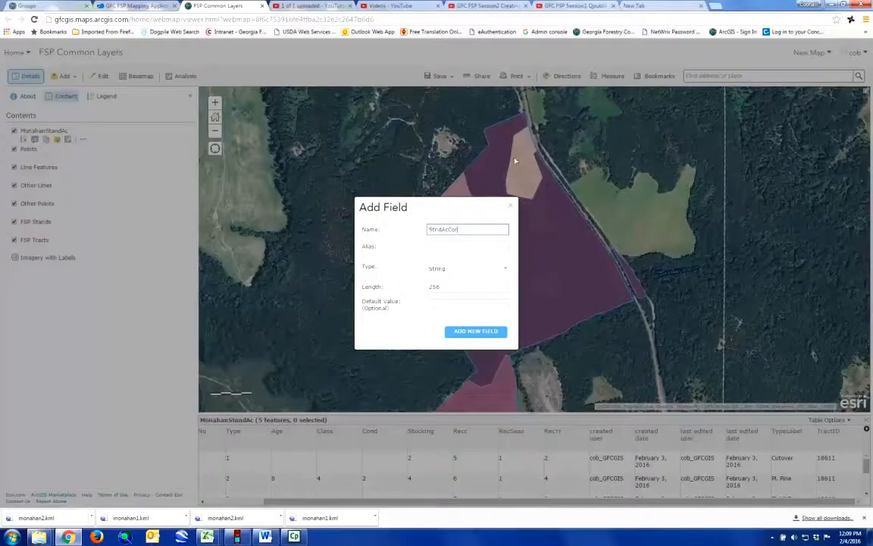
{"action": "left_click", "coordinate": [434, 249]}
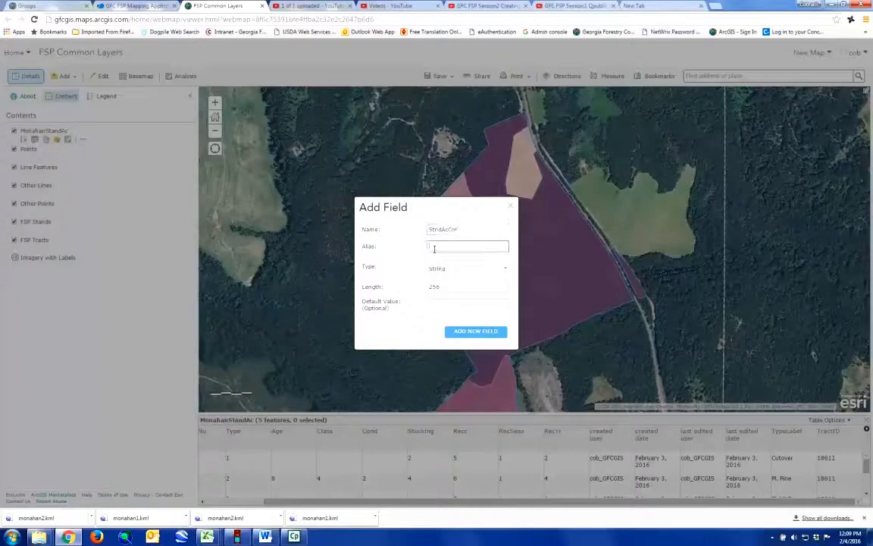
{"action": "left_click", "coordinate": [506, 271]}
{"action": "left_click", "coordinate": [449, 285]}
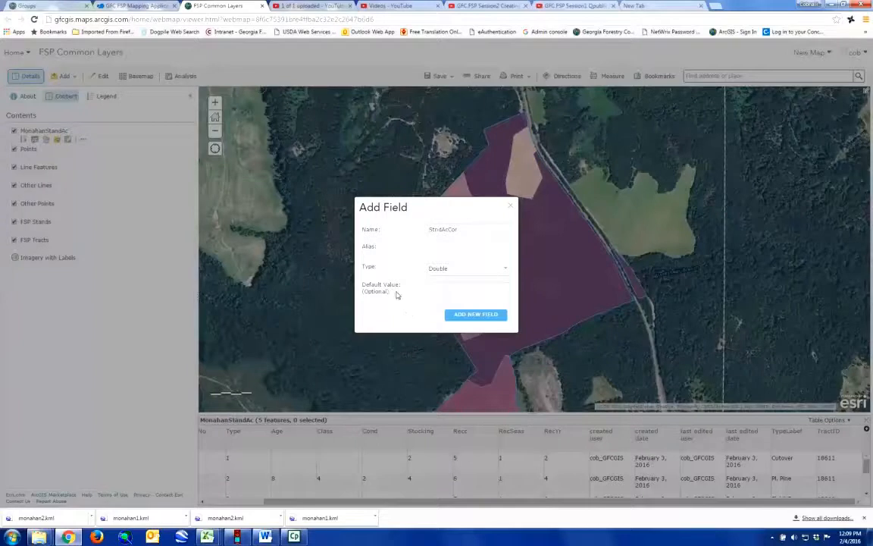
{"action": "left_click", "coordinate": [465, 318]}
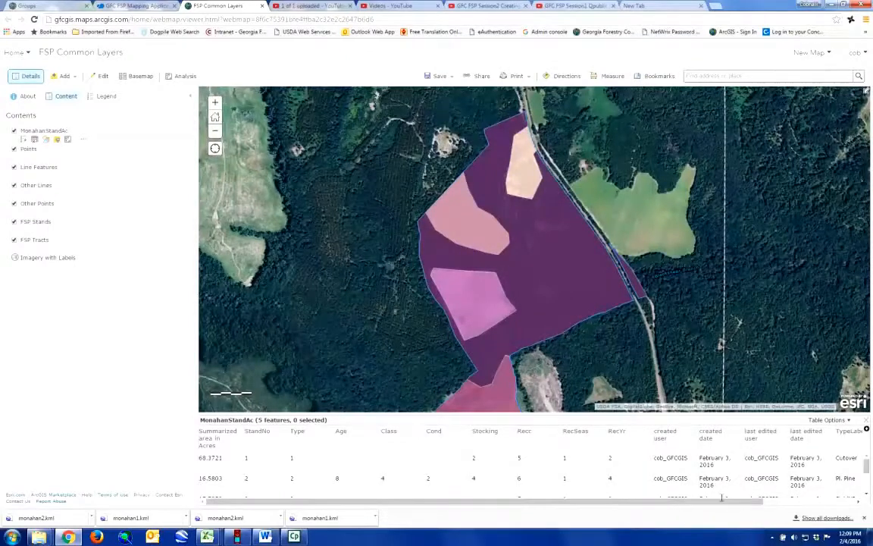
Step: Open the Calculate expression dialog for the StndAcCor column
{"action": "left_click_drag", "start_coordinate": [721, 502], "coordinate": [822, 502]}
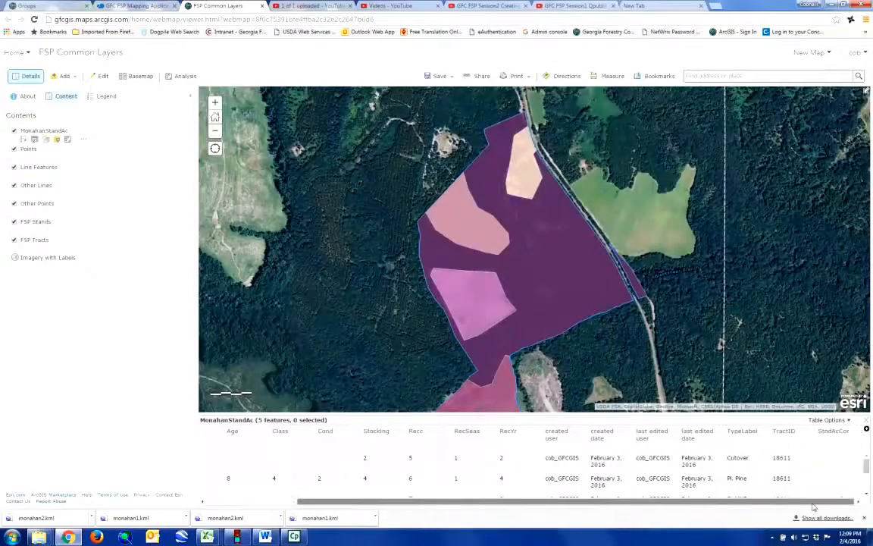
{"action": "left_click", "coordinate": [857, 432]}
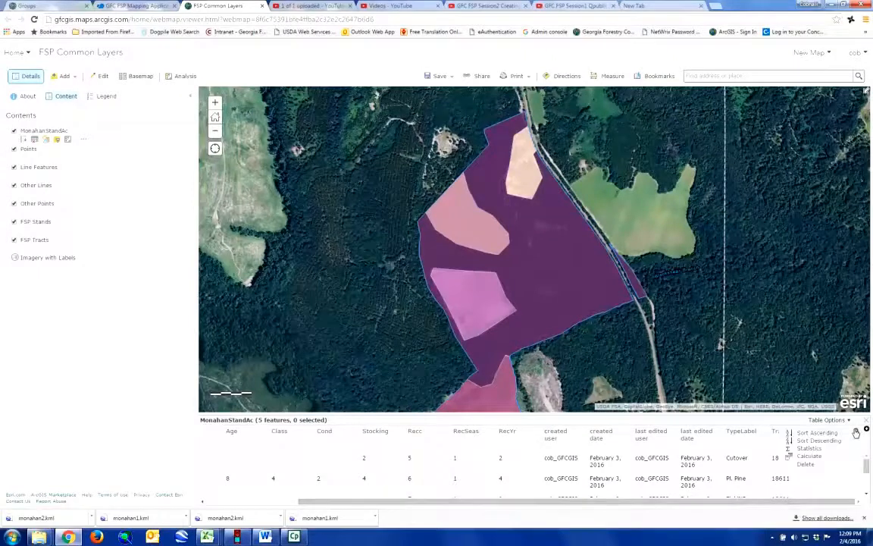
{"action": "left_click", "coordinate": [820, 457]}
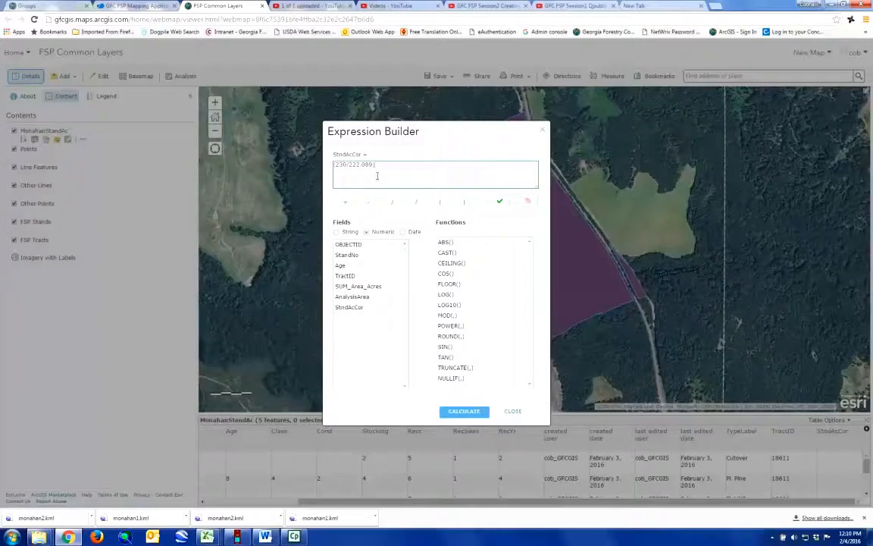
Step: Build the expression (230/222.0891) * ROUND(SUM_Area_Acres,2) and verify it is valid
{"action": "left_click", "coordinate": [419, 203]}
{"action": "left_click", "coordinate": [420, 203]}
{"action": "left_click", "coordinate": [450, 336]}
{"action": "left_click", "coordinate": [360, 288]}
{"action": "type", "text": "2"}
{"action": "left_click", "coordinate": [501, 202]}
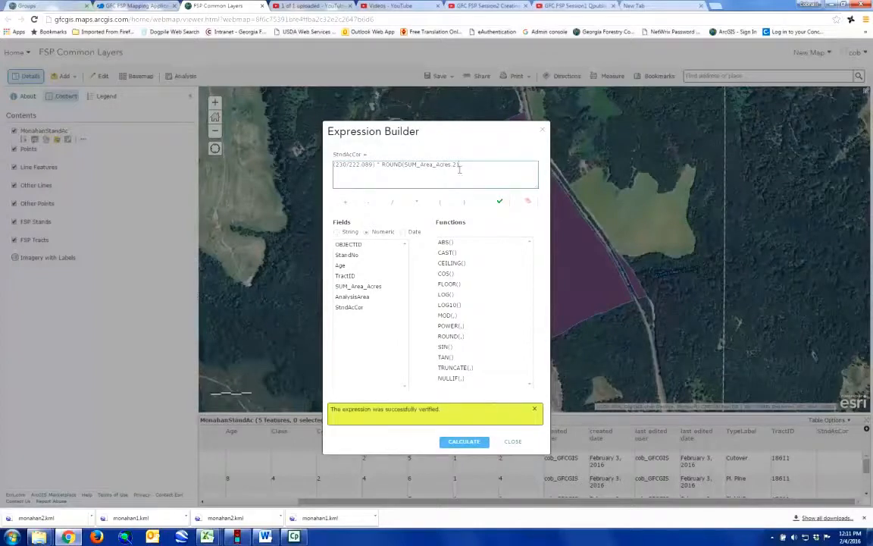
Step: Calculate StndAcCor for all stands and check values such as 70.81 and 17.17
{"action": "left_click", "coordinate": [465, 443]}
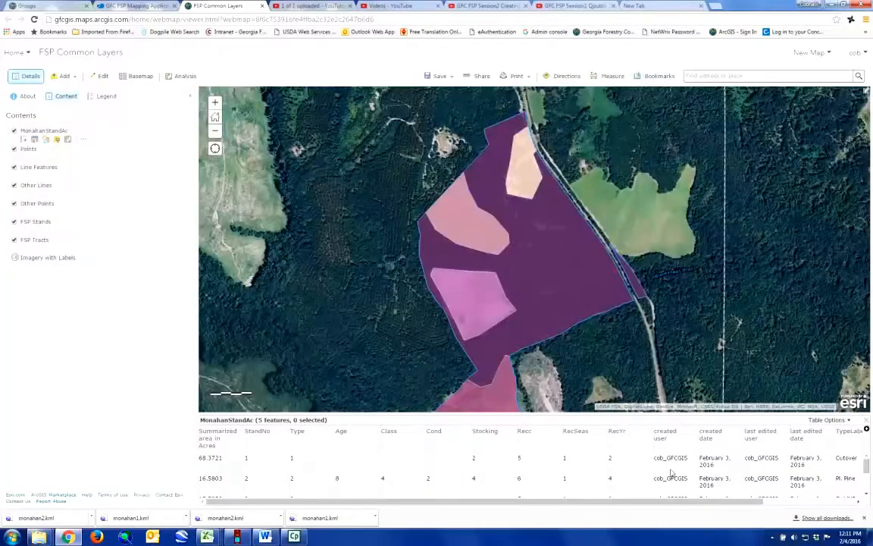
{"action": "left_click_drag", "start_coordinate": [550, 499], "coordinate": [645, 501]}
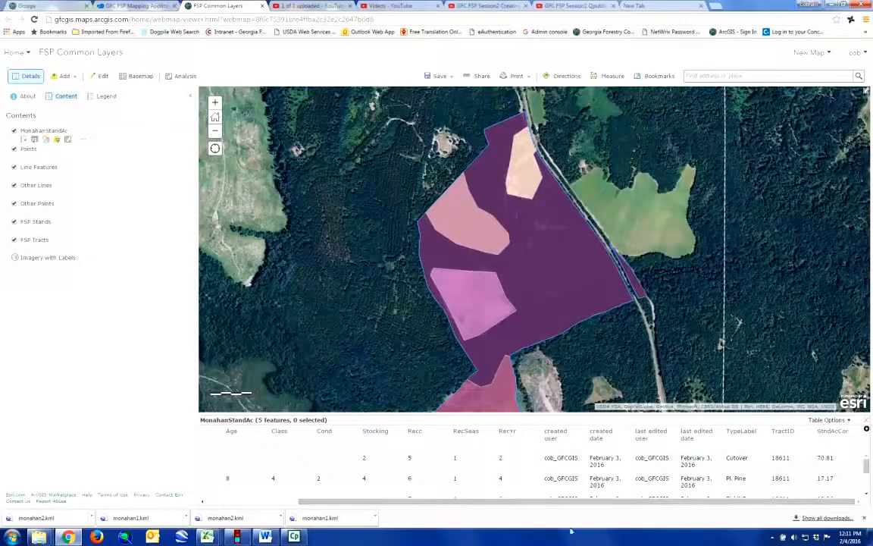
{"action": "mouse_move", "coordinate": [601, 501]}
{"action": "left_mouse_down"}
{"action": "mouse_move", "coordinate": [512, 520]}
{"action": "mouse_move", "coordinate": [481, 512]}
{"action": "mouse_move", "coordinate": [617, 504]}
{"action": "left_mouse_up"}
{"action": "left_click", "coordinate": [857, 432]}
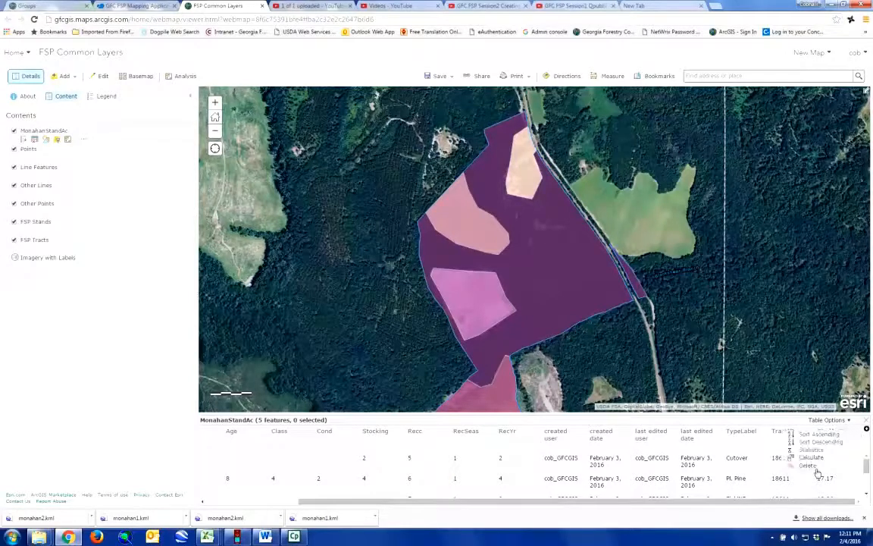
{"action": "left_click", "coordinate": [812, 450]}
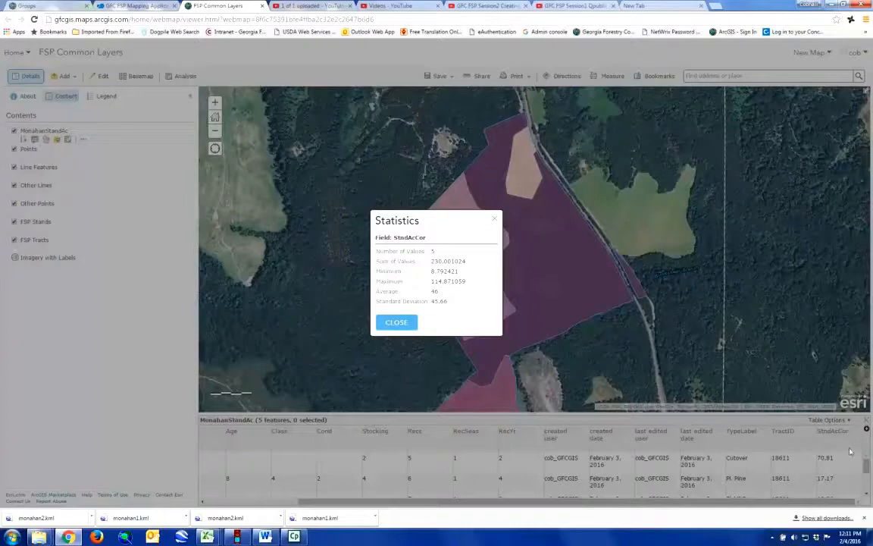
{"action": "left_click", "coordinate": [496, 221]}
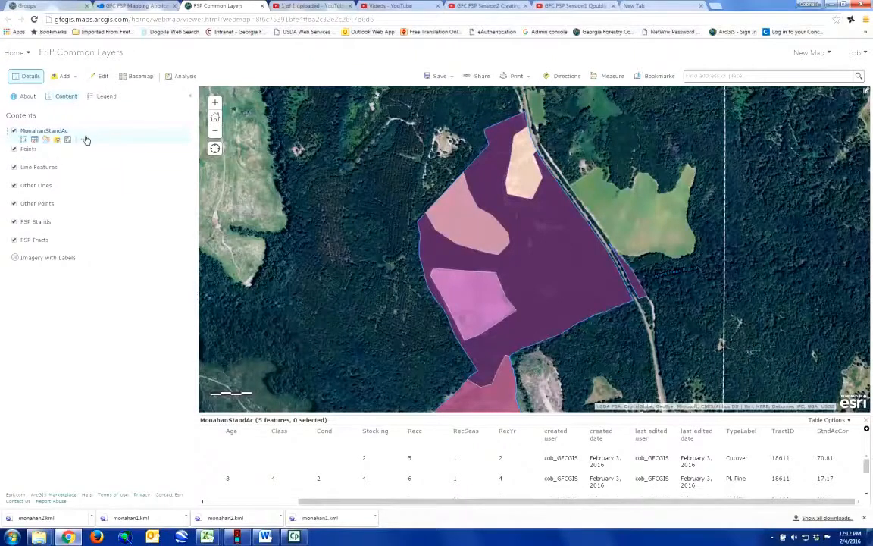
Step: Start creating labels for the MonahanStandAc layer
{"action": "left_click", "coordinate": [84, 141]}
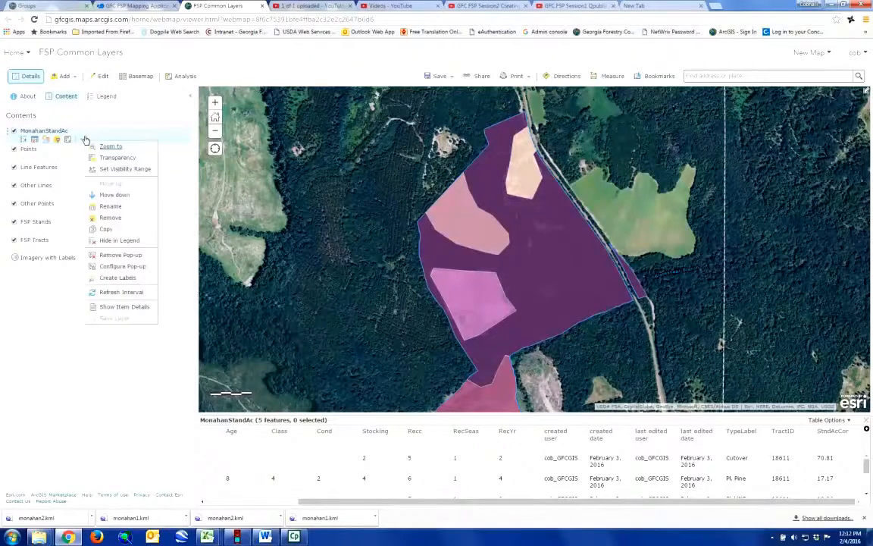
{"action": "left_click", "coordinate": [118, 278]}
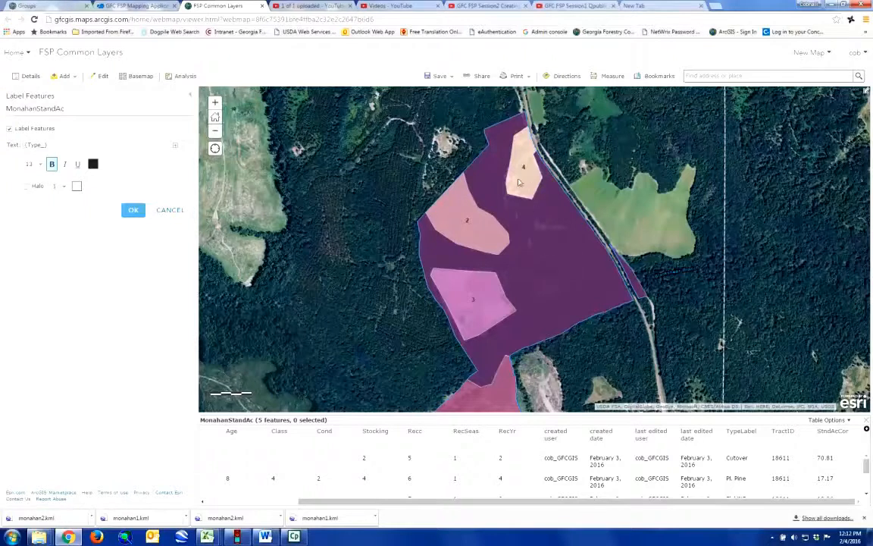
Step: Edit the label text to prefix ST, insert {StndAcCor} and append 'ac'
{"action": "left_click", "coordinate": [25, 144]}
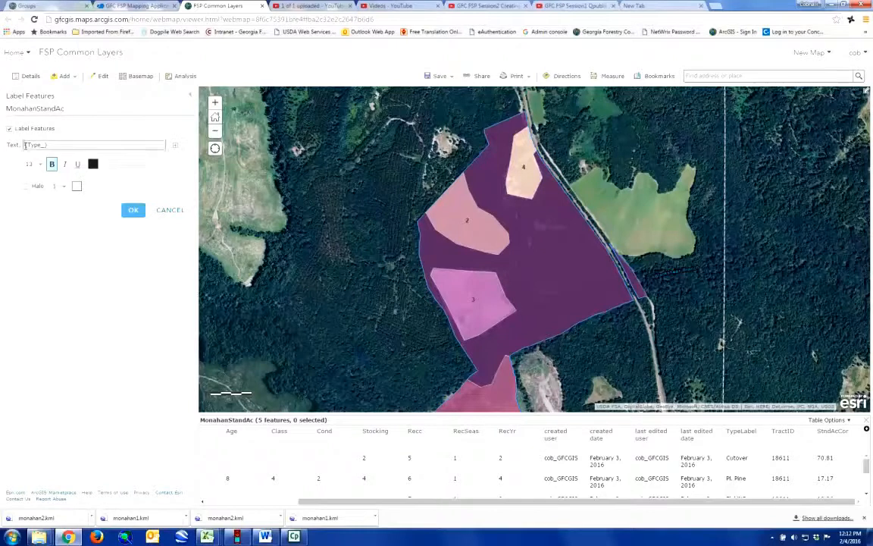
{"action": "type", "text": "ST"}
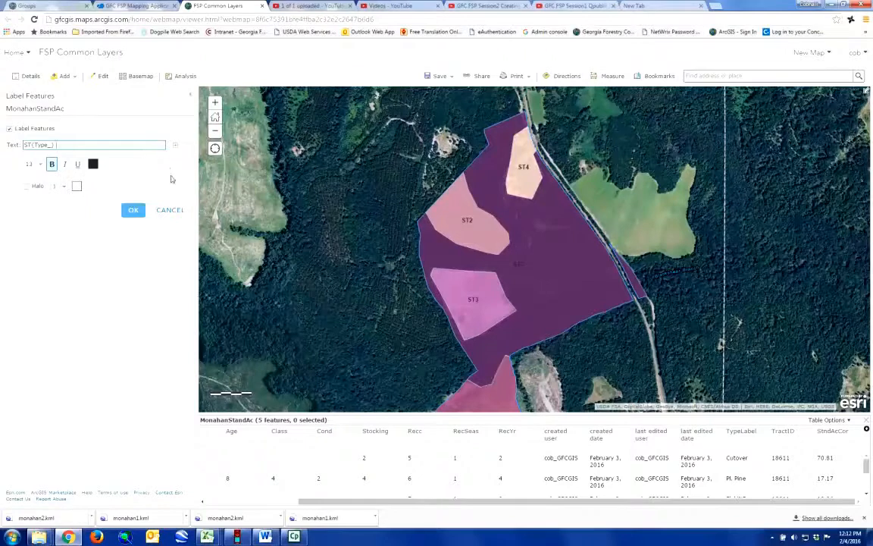
{"action": "left_click", "coordinate": [175, 149]}
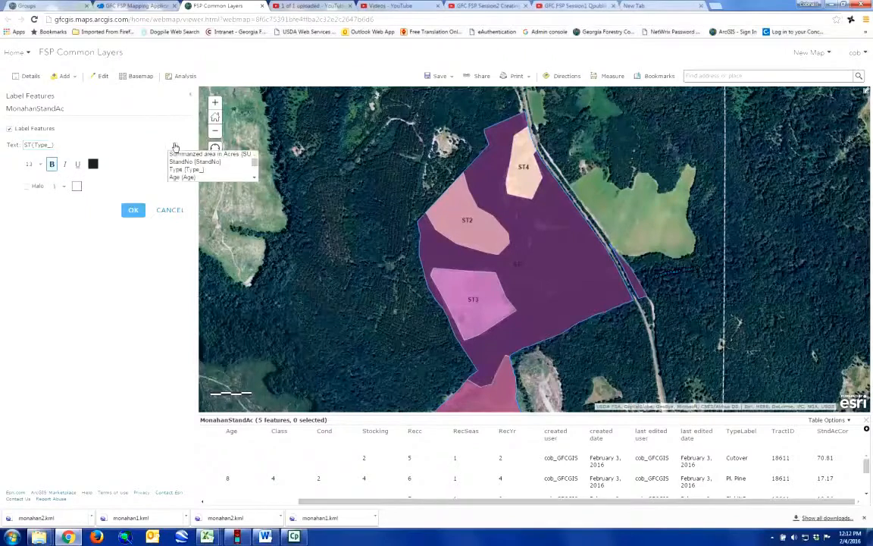
{"action": "scroll", "coordinate": [243, 163], "scroll_direction": "down", "scroll_amount": 3}
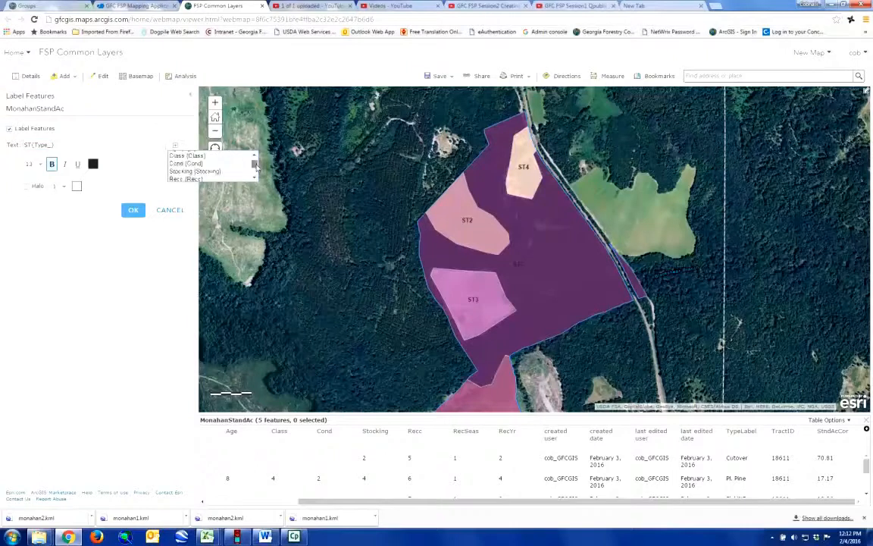
{"action": "scroll", "coordinate": [257, 167], "scroll_direction": "down", "scroll_amount": 5}
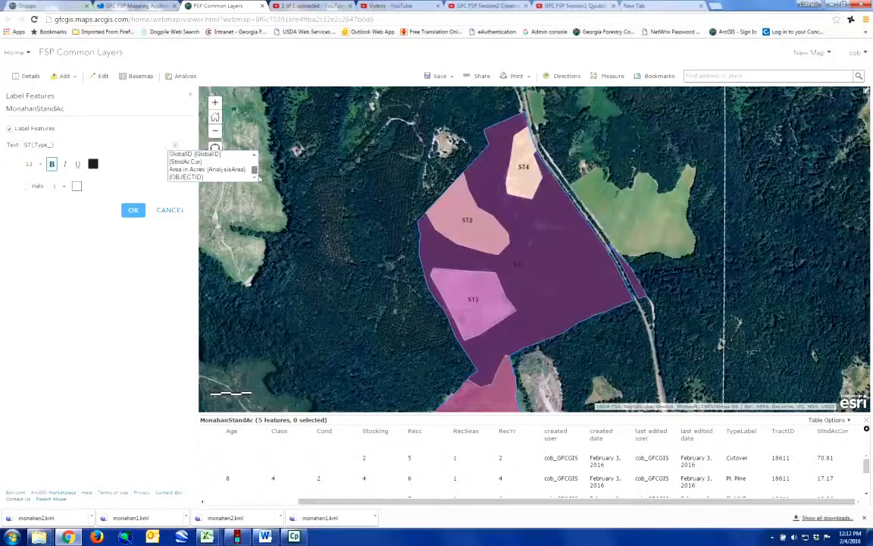
{"action": "left_click", "coordinate": [183, 164]}
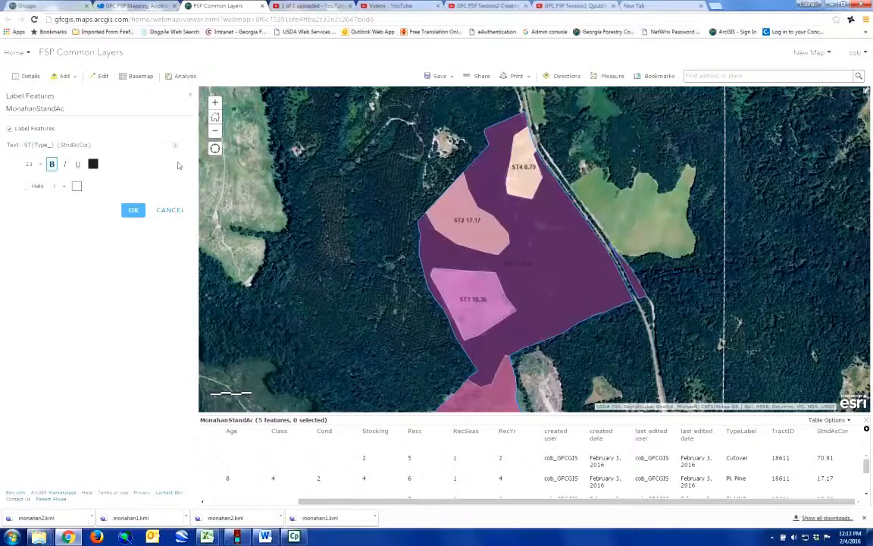
{"action": "left_click", "coordinate": [85, 144]}
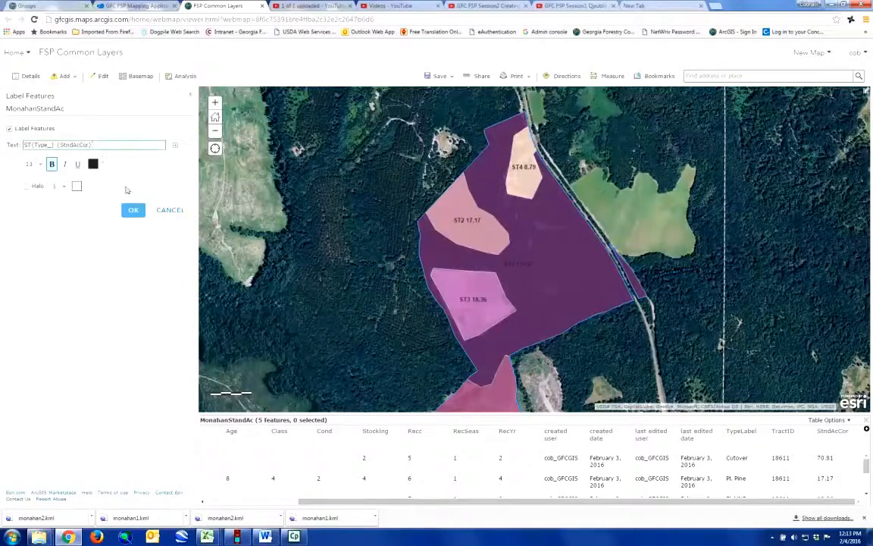
{"action": "type", "text": "ac"}
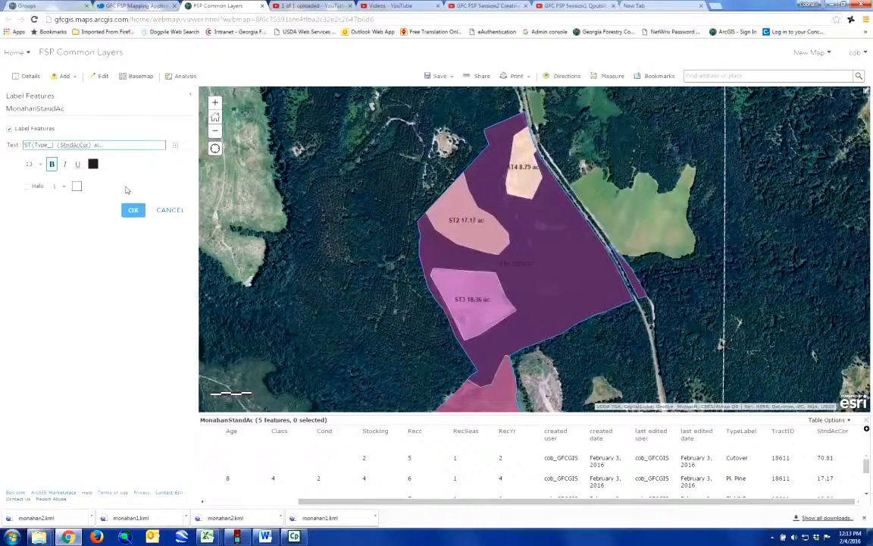
Step: Make the labels white with a dark grey halo, then close the attribute table
{"action": "left_click", "coordinate": [62, 212]}
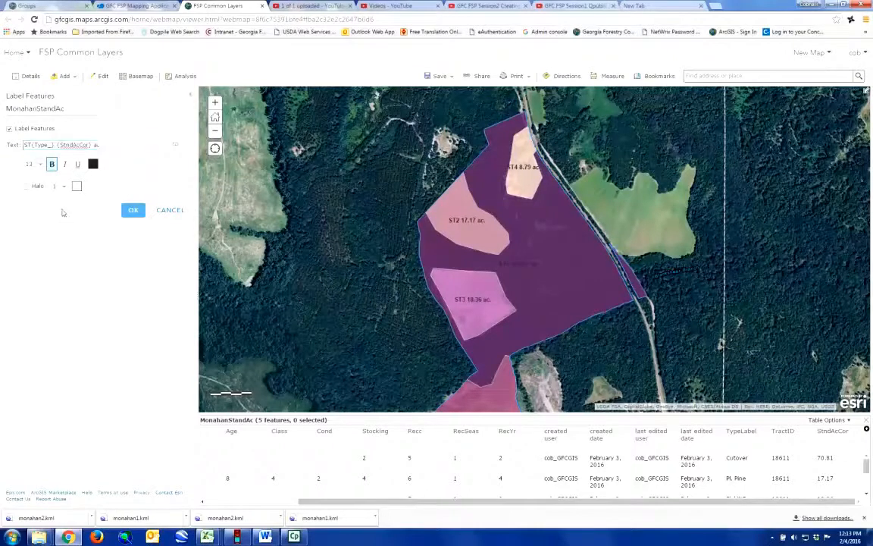
{"action": "left_click", "coordinate": [93, 163]}
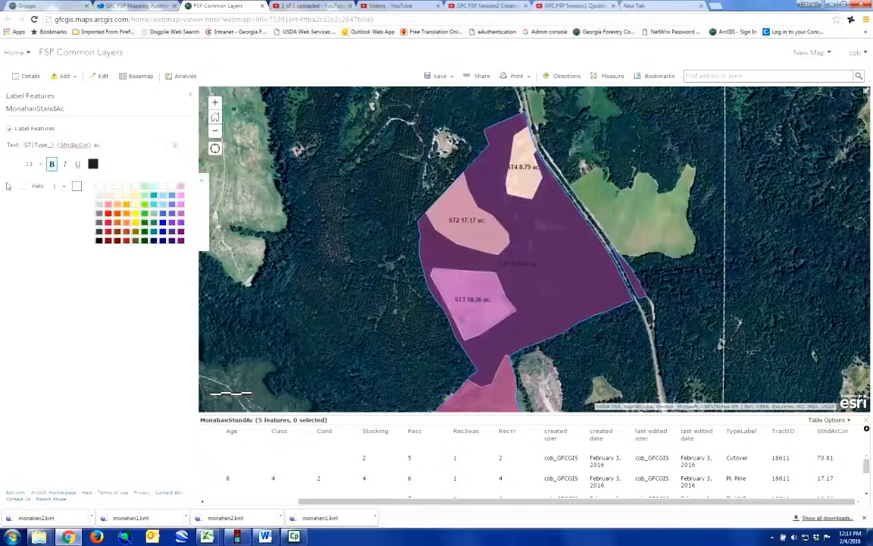
{"action": "left_click", "coordinate": [99, 185]}
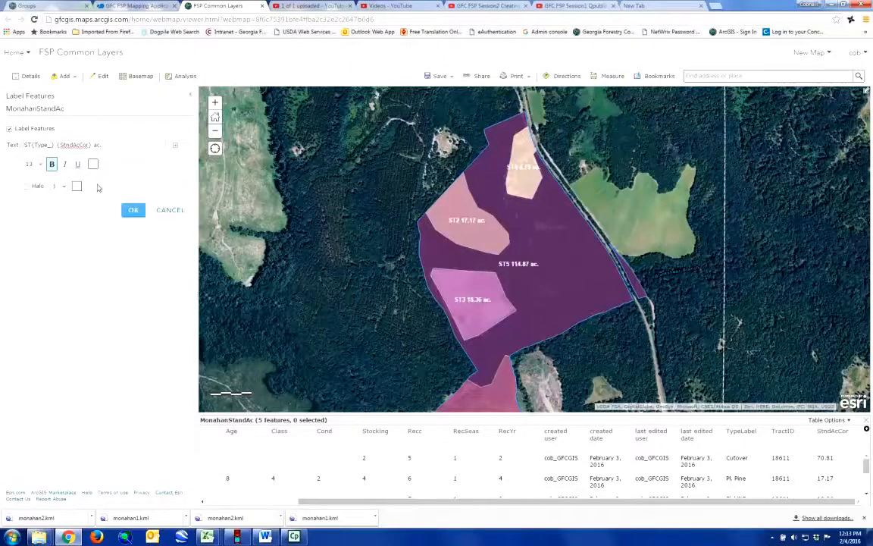
{"action": "left_click", "coordinate": [27, 187]}
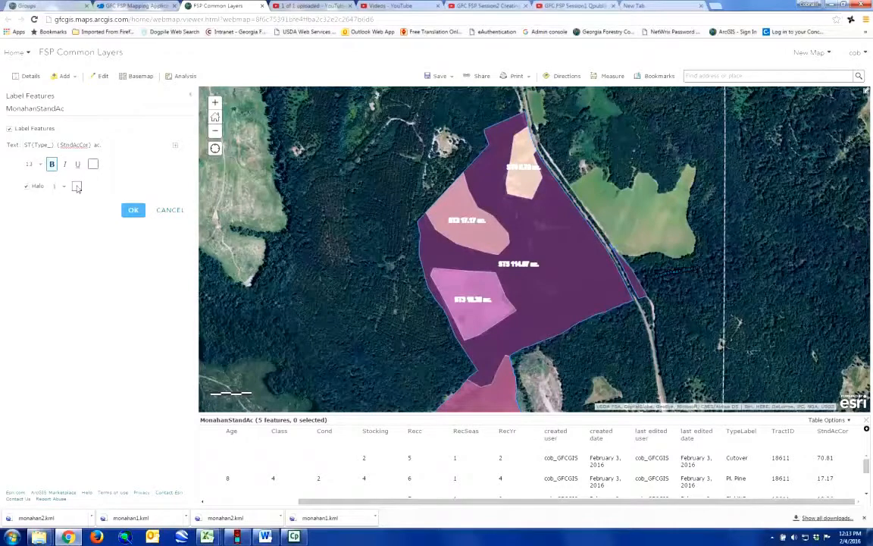
{"action": "left_click", "coordinate": [76, 188]}
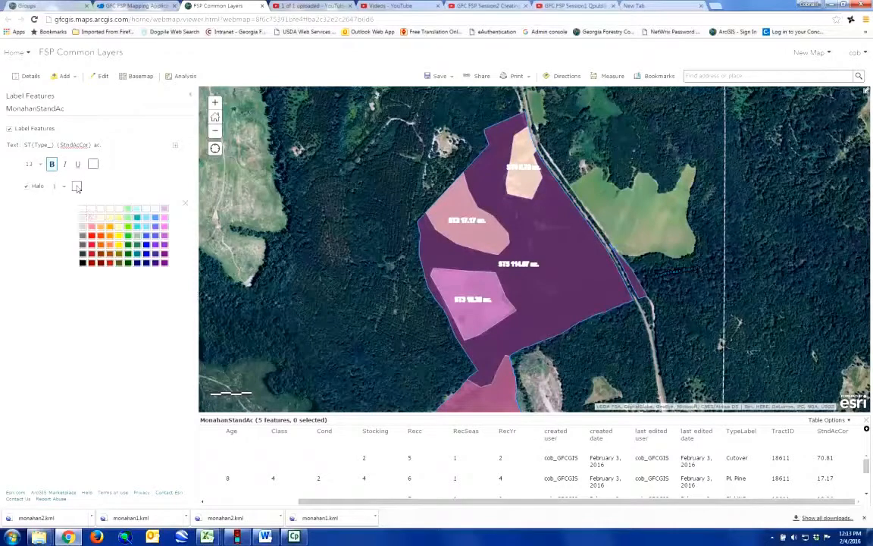
{"action": "left_click", "coordinate": [82, 245]}
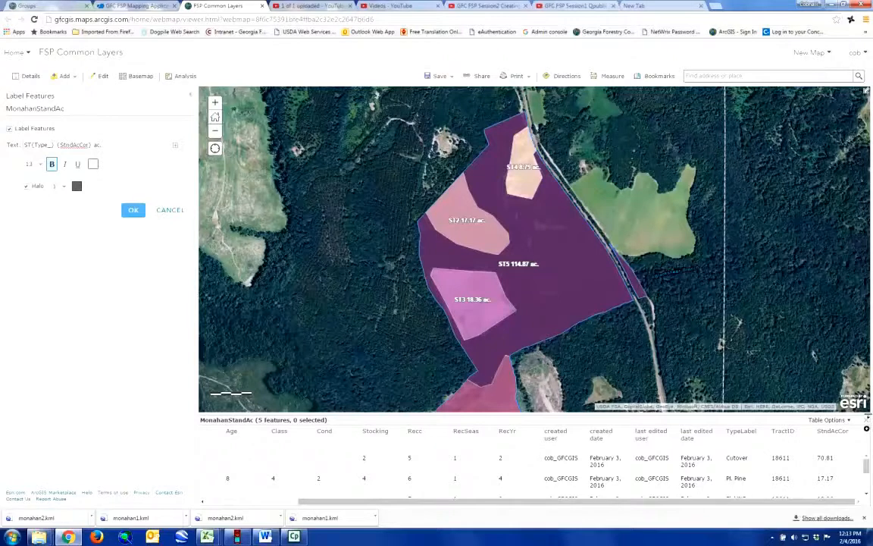
{"action": "left_click", "coordinate": [867, 422]}
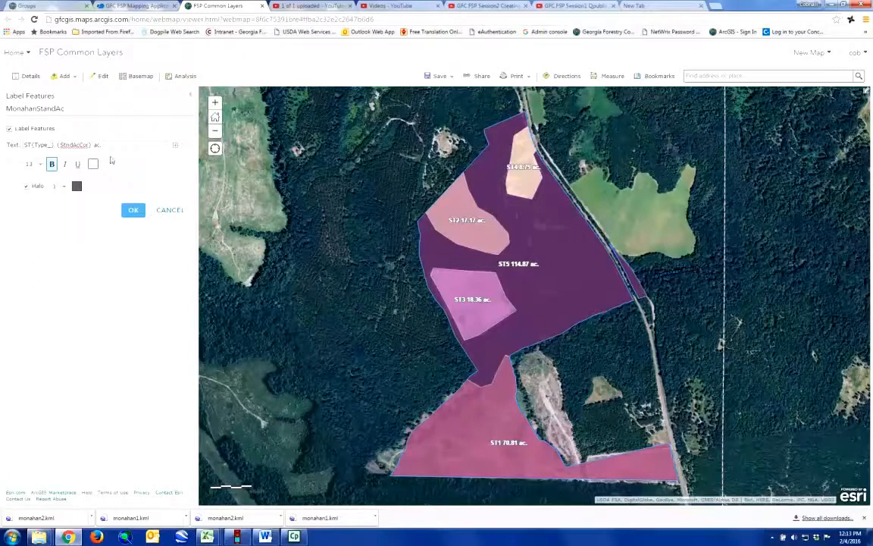
Step: Append the {TypeLabel} field to the end of the label text
{"action": "left_click", "coordinate": [175, 145]}
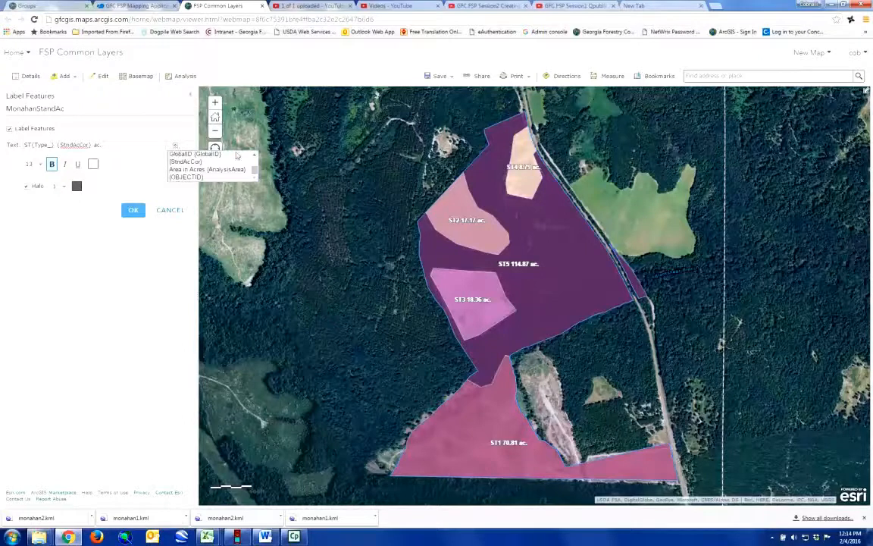
{"action": "scroll", "coordinate": [255, 168], "scroll_direction": "up", "scroll_amount": 2}
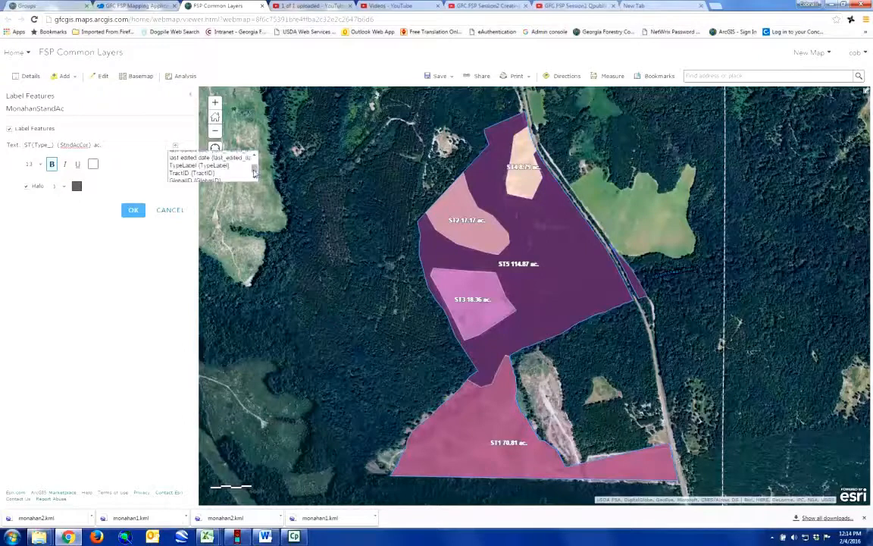
{"action": "left_click", "coordinate": [199, 165]}
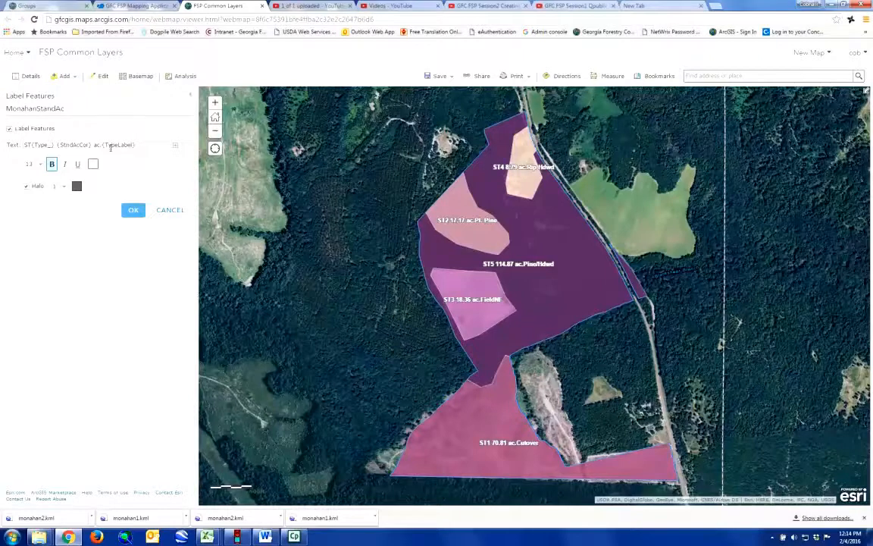
Step: Remove {TypeLabel} from the label text and apply the label settings
{"action": "left_click", "coordinate": [137, 144]}
{"action": "left_click_drag", "start_coordinate": [137, 145], "coordinate": [103, 145]}
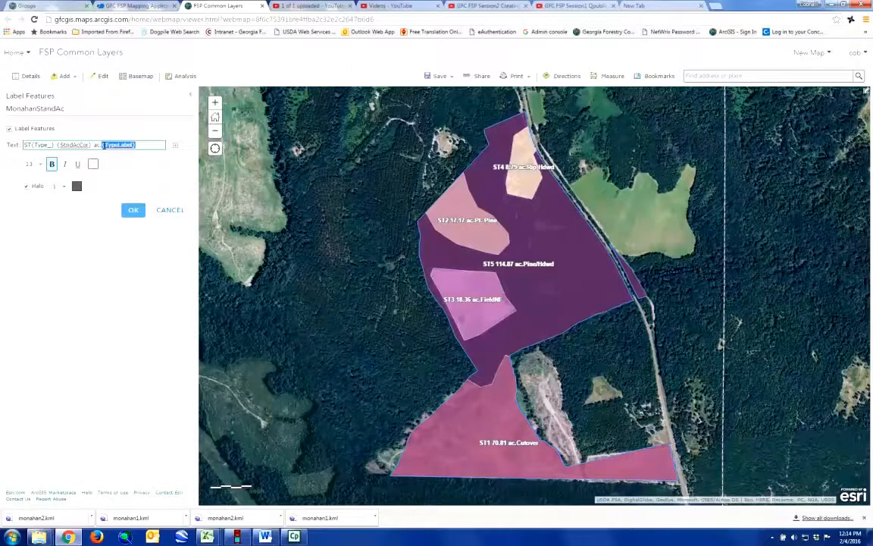
{"action": "key", "text": "BackSpace"}
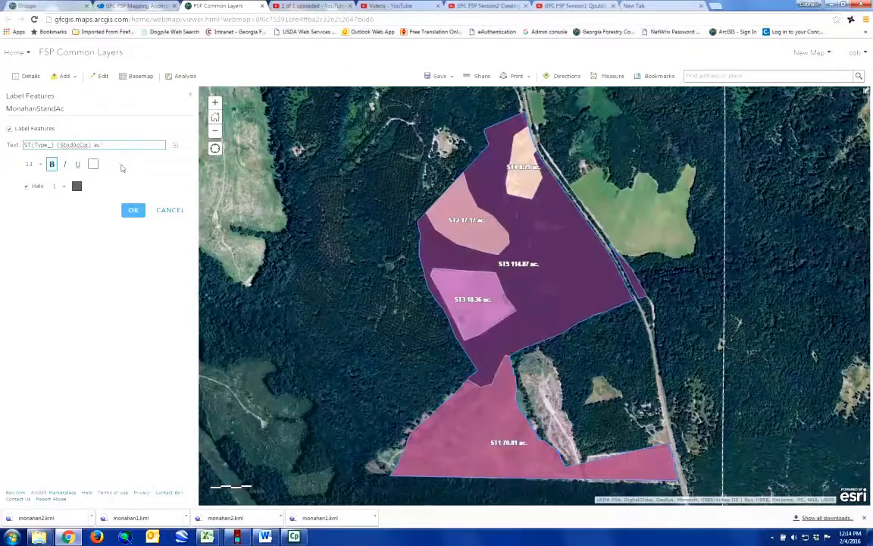
{"action": "left_click", "coordinate": [75, 248]}
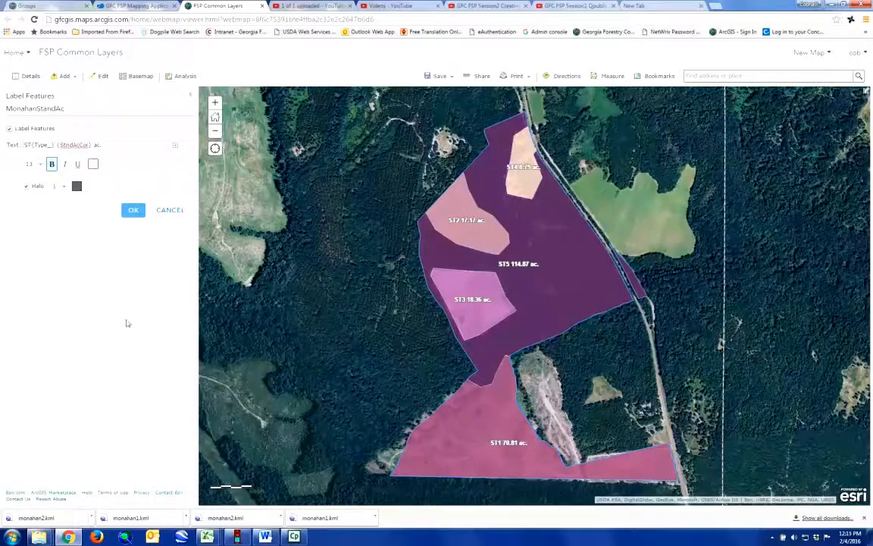
{"action": "left_click", "coordinate": [132, 211]}
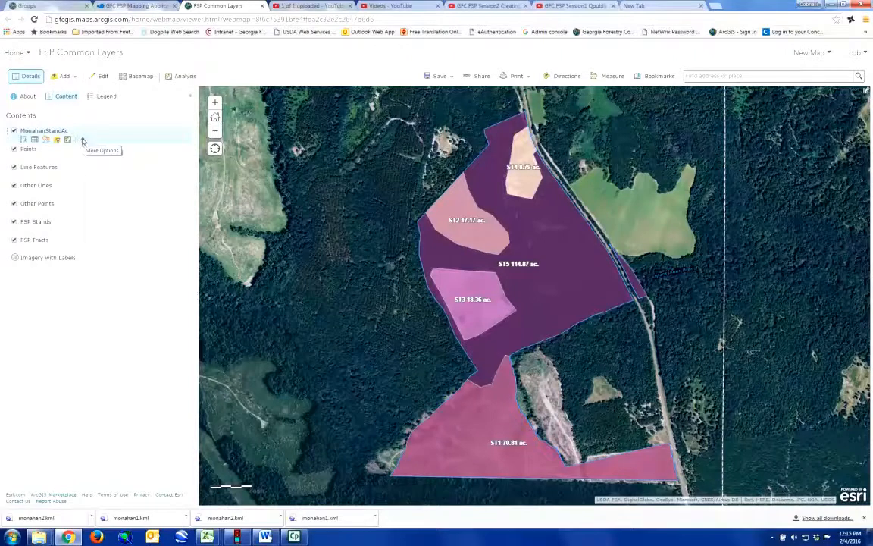
{"action": "left_click", "coordinate": [83, 142]}
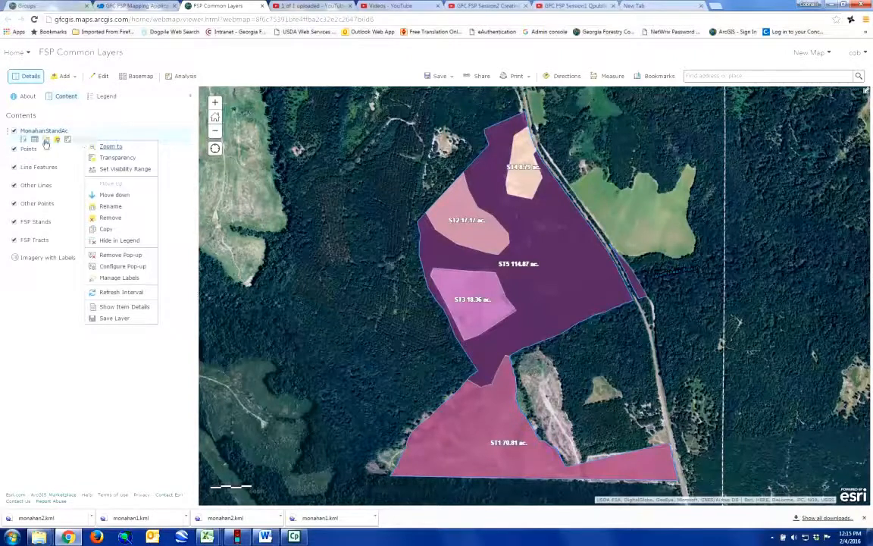
Step: Open Change Style for MonahanStandAc and list the attributes to style by
{"action": "left_click", "coordinate": [46, 142]}
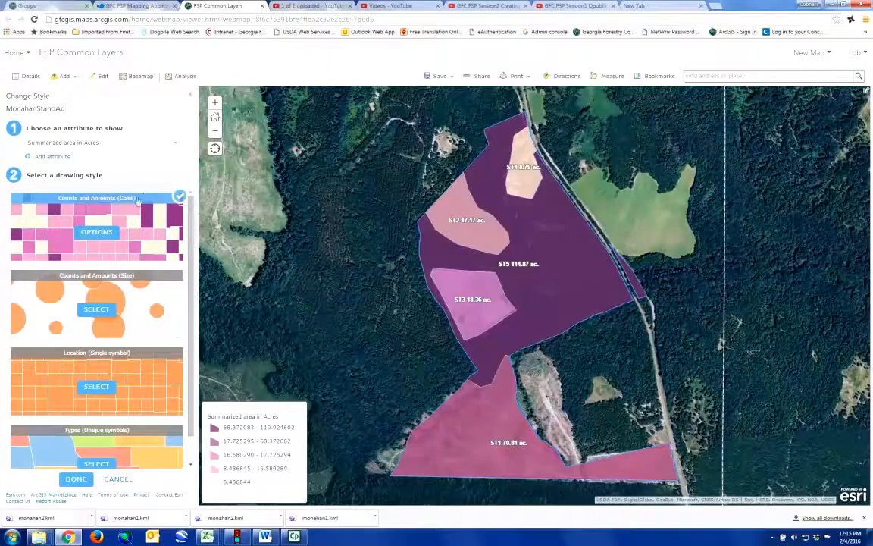
{"action": "left_click", "coordinate": [173, 143]}
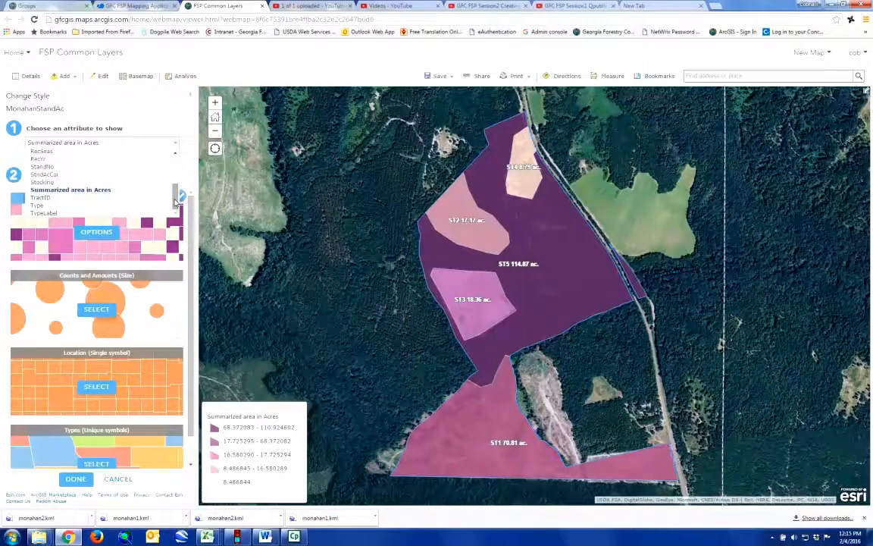
Step: Style the stands as location only, with no fill colour and no outline colour
{"action": "left_click_drag", "start_coordinate": [175, 201], "coordinate": [175, 166]}
{"action": "left_click", "coordinate": [70, 154]}
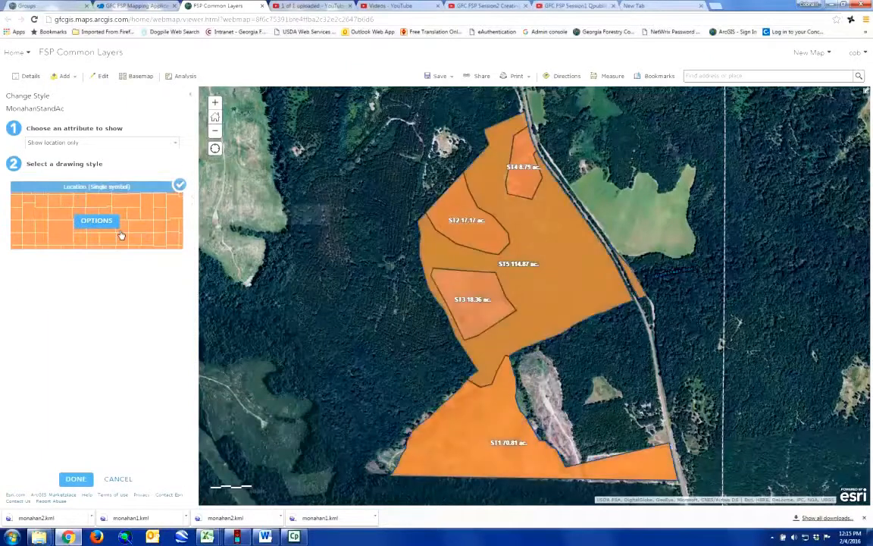
{"action": "left_click", "coordinate": [96, 222]}
{"action": "left_click", "coordinate": [15, 147]}
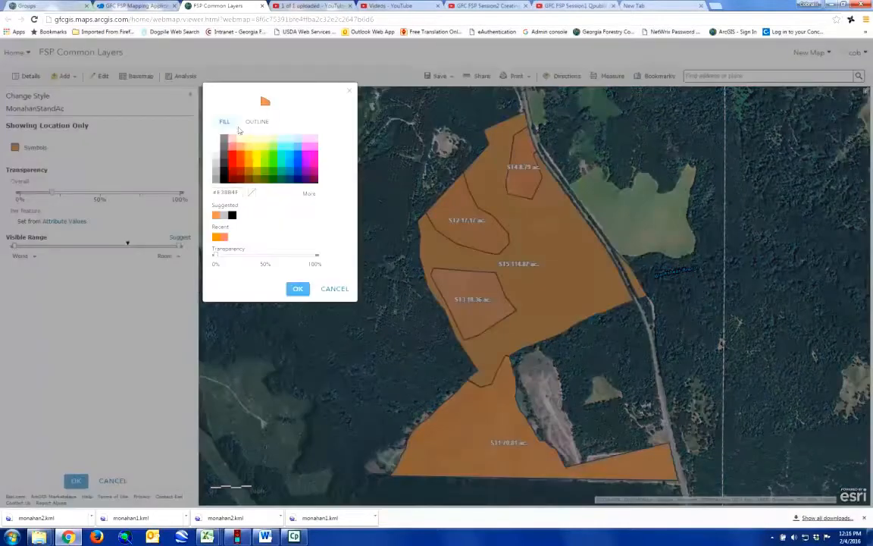
{"action": "left_click", "coordinate": [252, 193]}
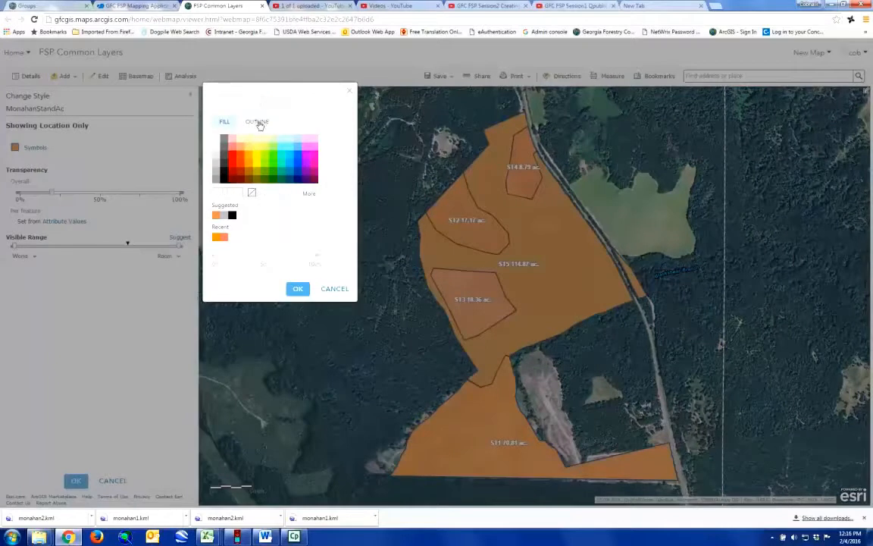
{"action": "left_click", "coordinate": [256, 122]}
{"action": "left_click", "coordinate": [254, 193]}
{"action": "left_click", "coordinate": [298, 345]}
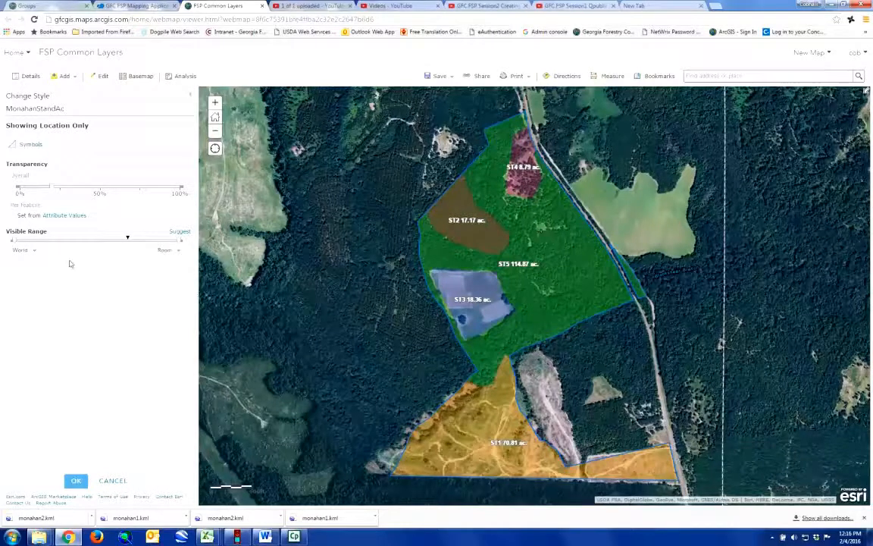
{"action": "left_click", "coordinate": [76, 481]}
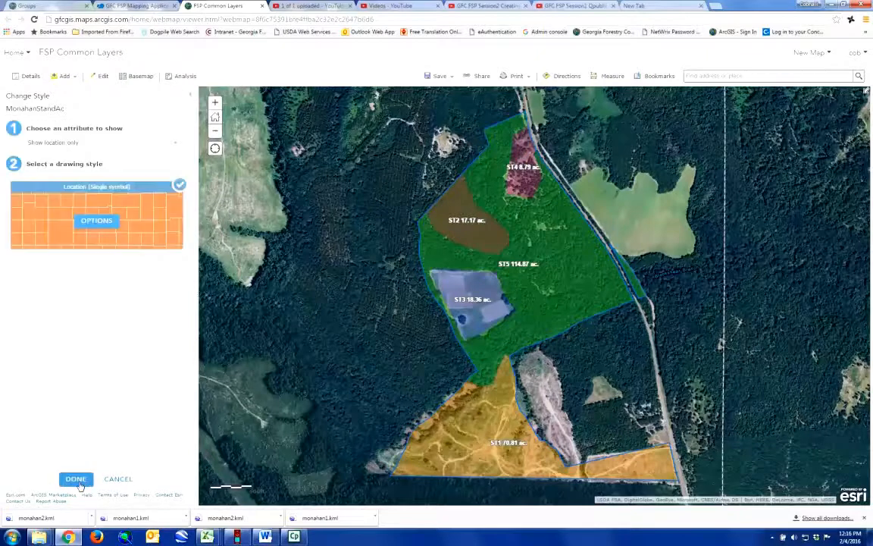
Step: Apply the no-fill style and hide MonahanStandAc from the legend
{"action": "left_click", "coordinate": [76, 480]}
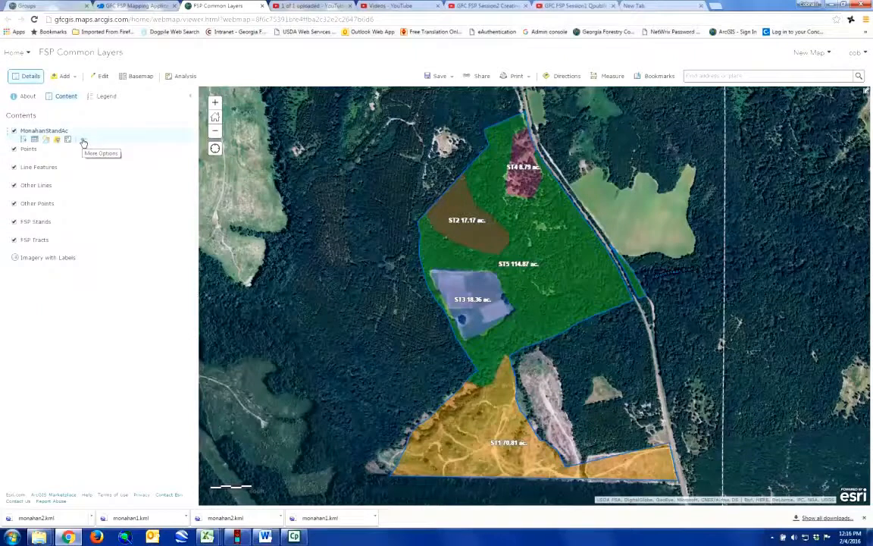
{"action": "left_click", "coordinate": [84, 142]}
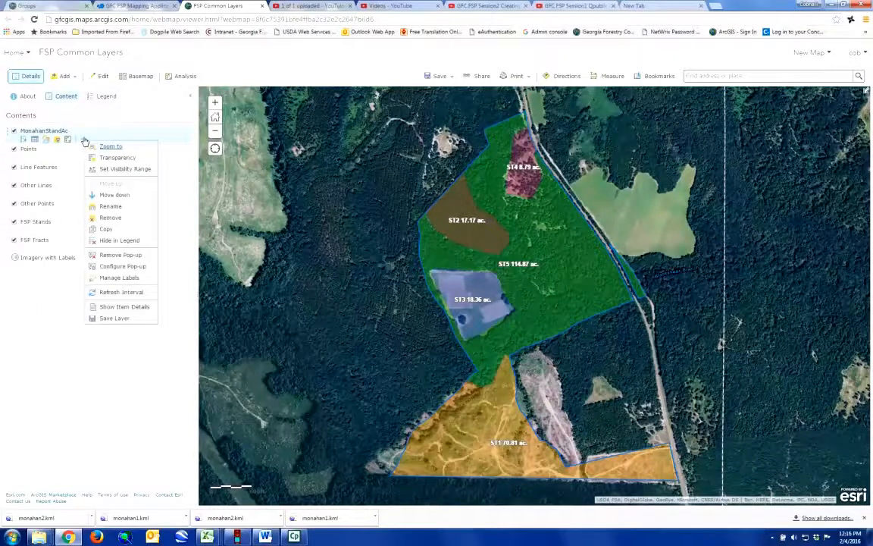
{"action": "left_click", "coordinate": [120, 241]}
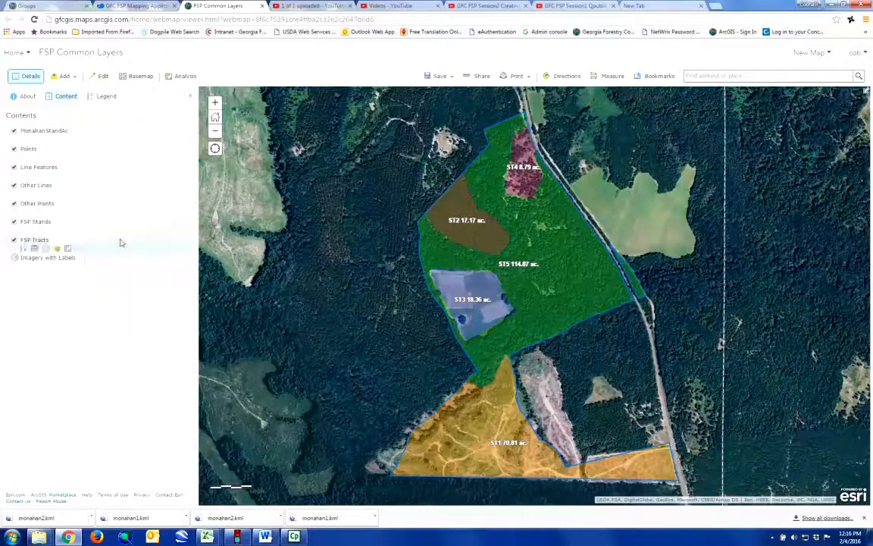
Step: Check the legend for MonahanStandAc; only FSP_Stands entries St1- Cutover through St5- Pine/Hdwd appear
{"action": "left_click", "coordinate": [107, 97]}
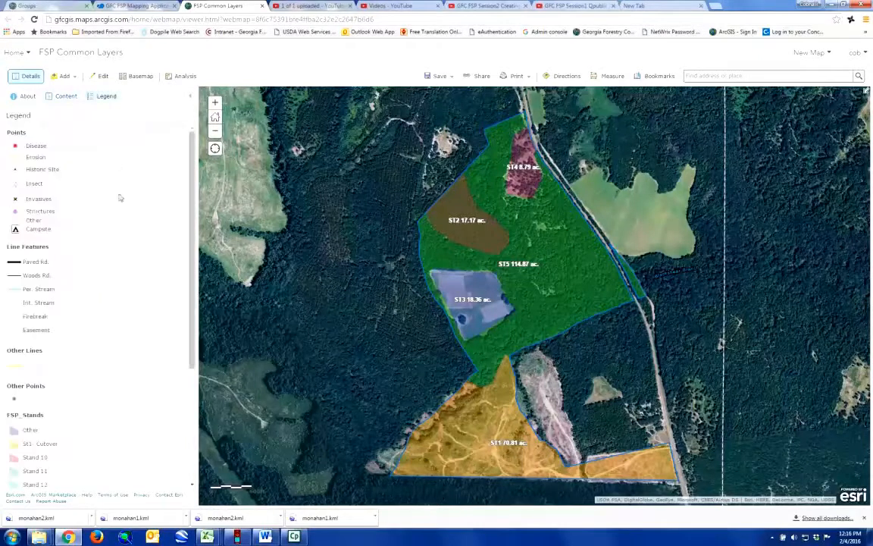
{"action": "scroll", "coordinate": [119, 195], "scroll_direction": "down", "scroll_amount": 5}
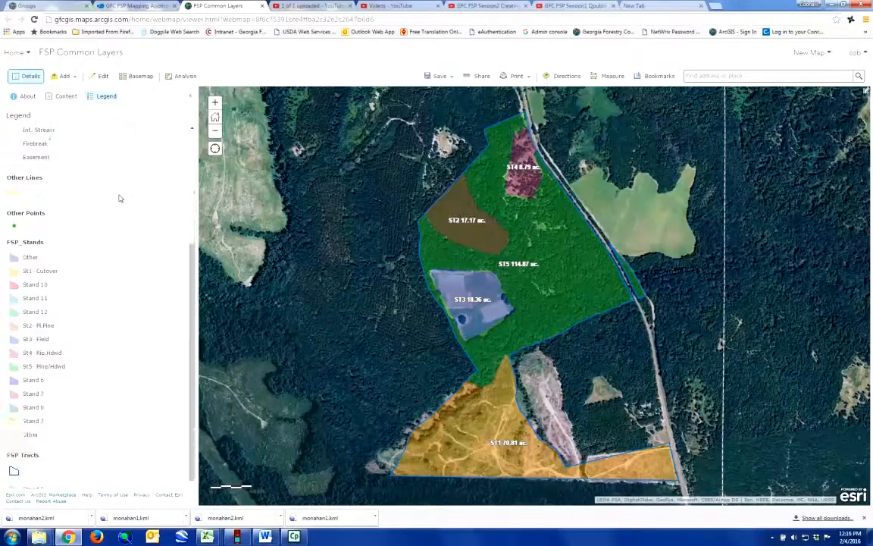
{"action": "scroll", "coordinate": [119, 198], "scroll_direction": "up", "scroll_amount": 2}
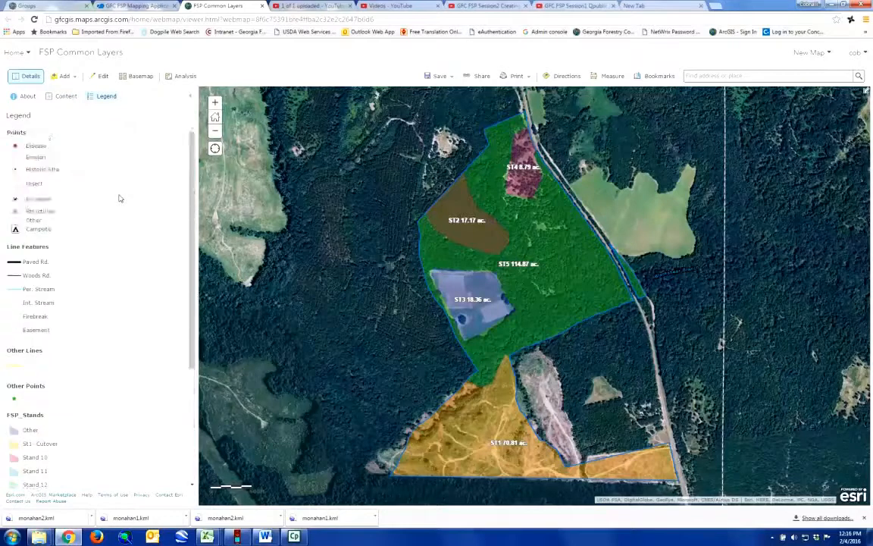
{"action": "left_click", "coordinate": [61, 100]}
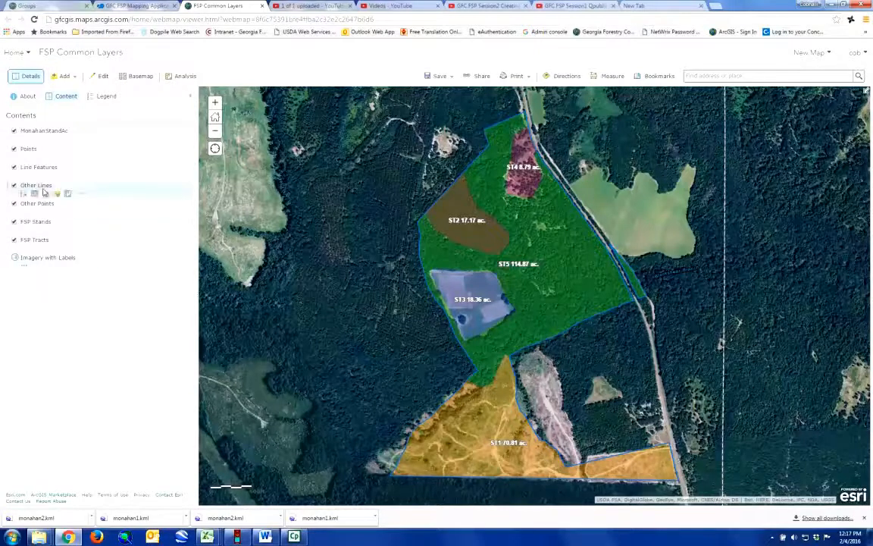
{"action": "left_click", "coordinate": [92, 94]}
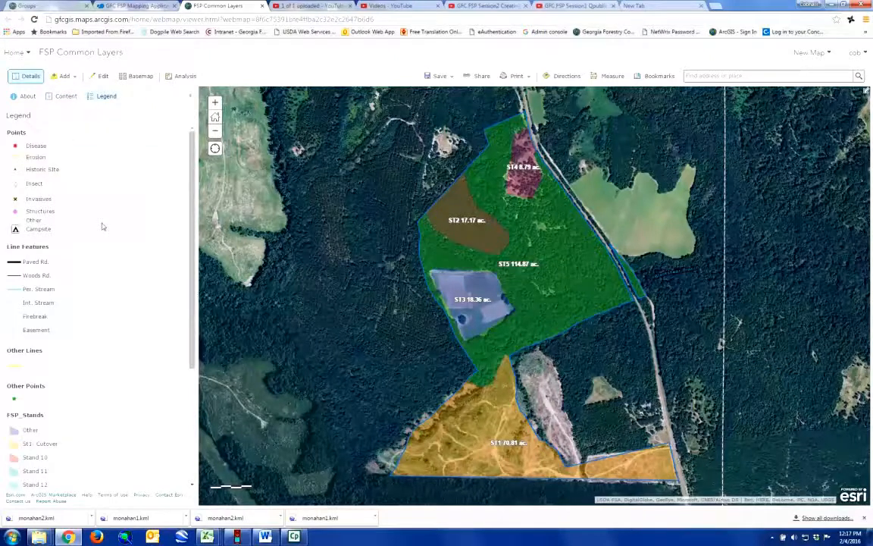
{"action": "scroll", "coordinate": [103, 226], "scroll_direction": "down", "scroll_amount": 1}
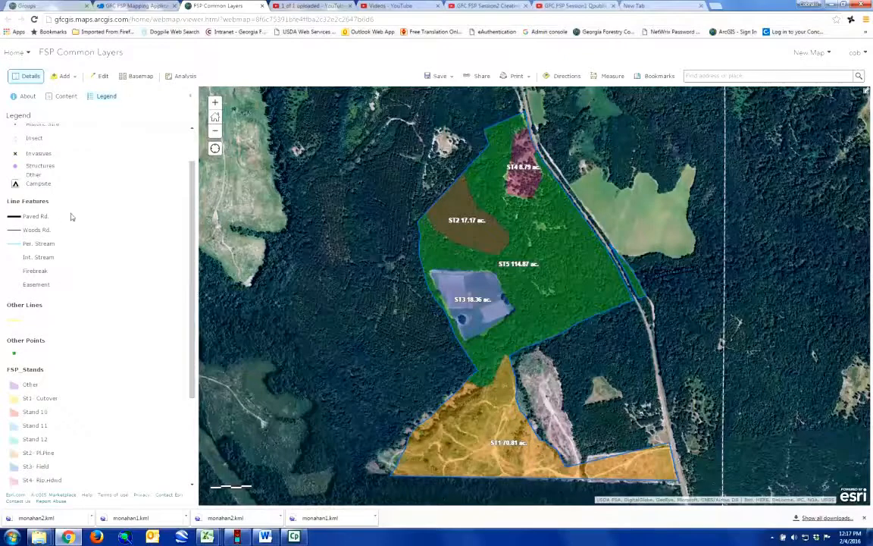
{"action": "scroll", "coordinate": [74, 127], "scroll_direction": "up", "scroll_amount": 1}
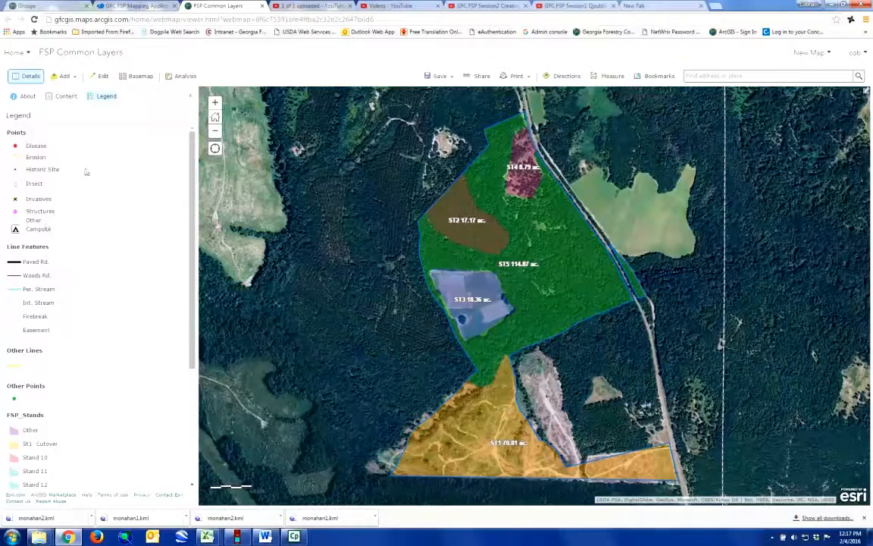
{"action": "scroll", "coordinate": [103, 175], "scroll_direction": "down", "scroll_amount": 1}
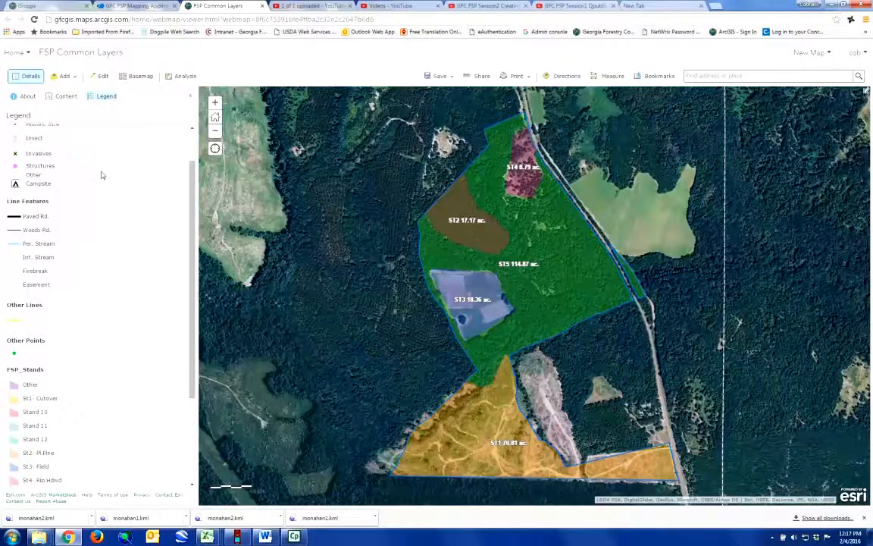
{"action": "scroll", "coordinate": [103, 175], "scroll_direction": "down", "scroll_amount": 1}
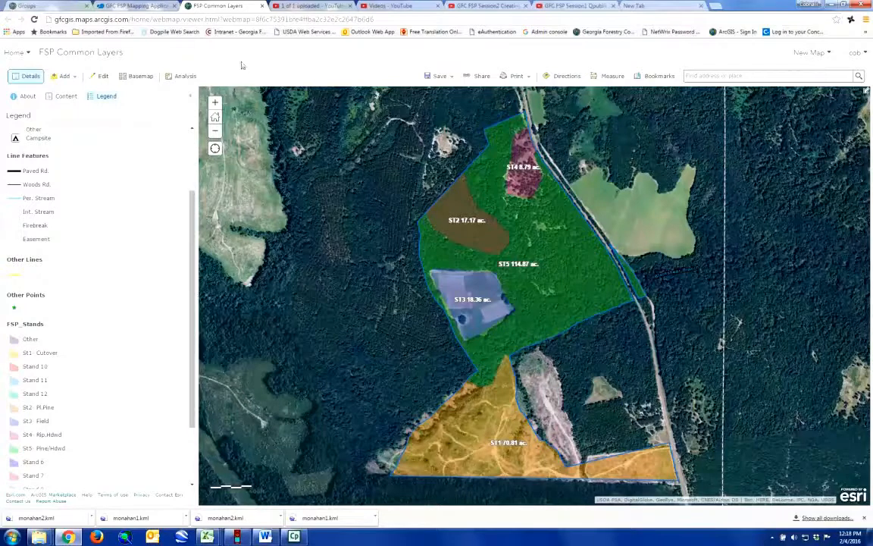
{"action": "left_click", "coordinate": [137, 7]}
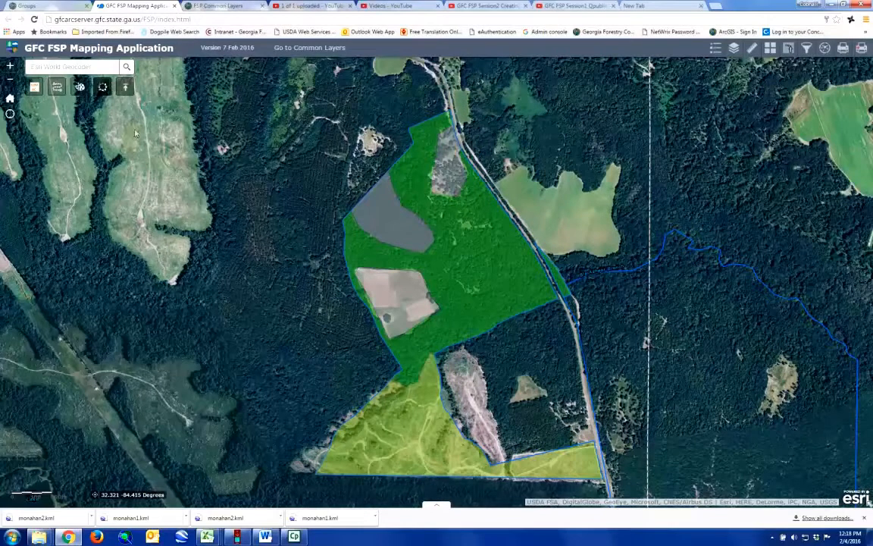
{"action": "left_click", "coordinate": [105, 88]}
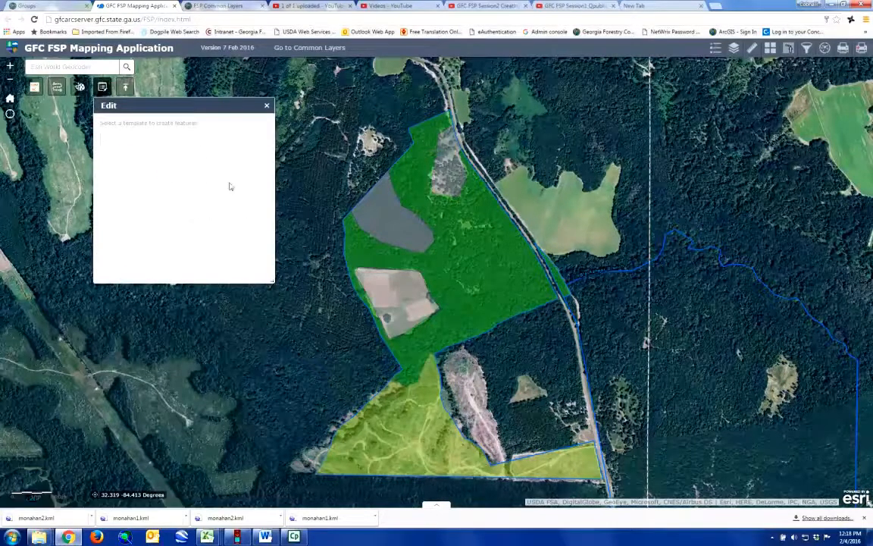
{"action": "scroll", "coordinate": [239, 152], "scroll_direction": "down", "scroll_amount": 1}
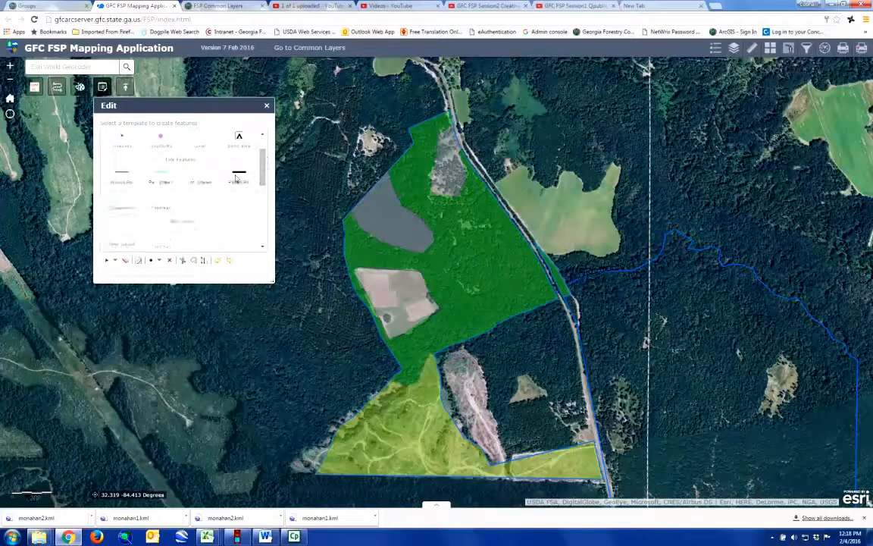
{"action": "left_click", "coordinate": [268, 106]}
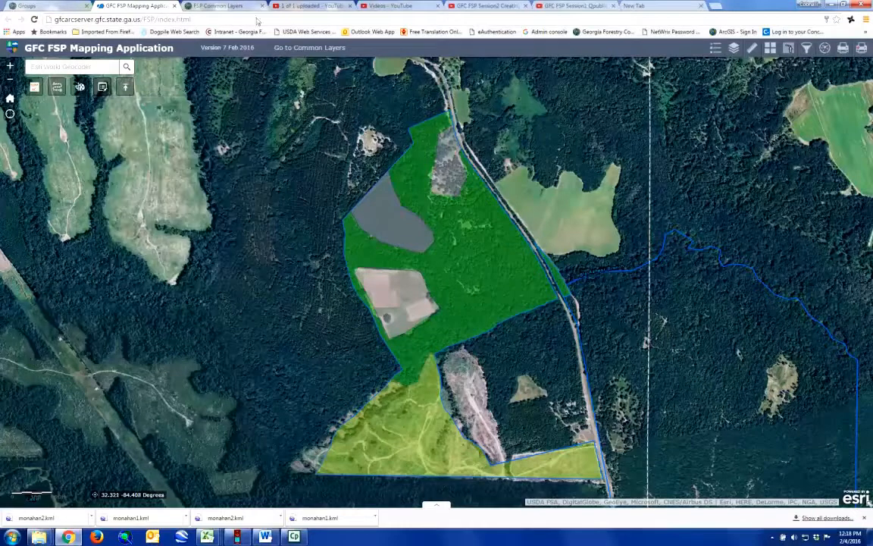
{"action": "left_click", "coordinate": [204, 6]}
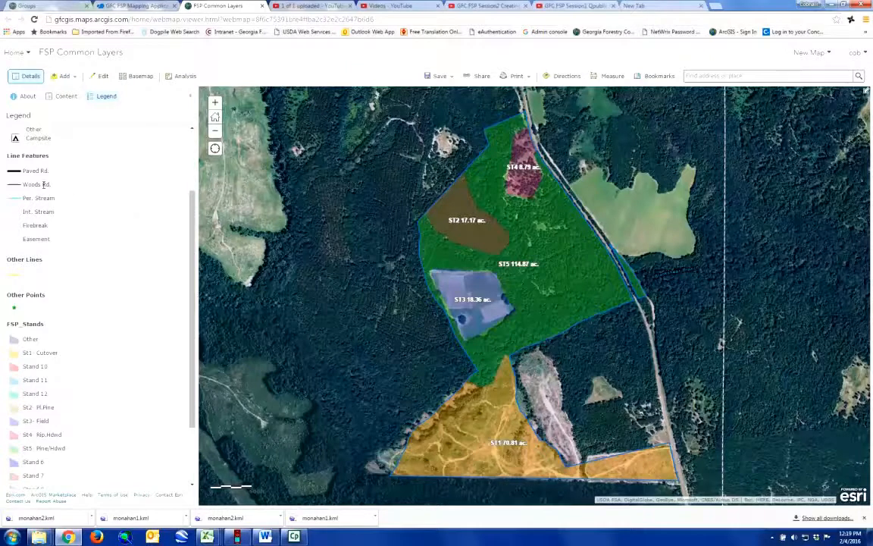
Step: Enter edit mode and select the Woods Rd. line template for drawing
{"action": "left_click", "coordinate": [97, 77]}
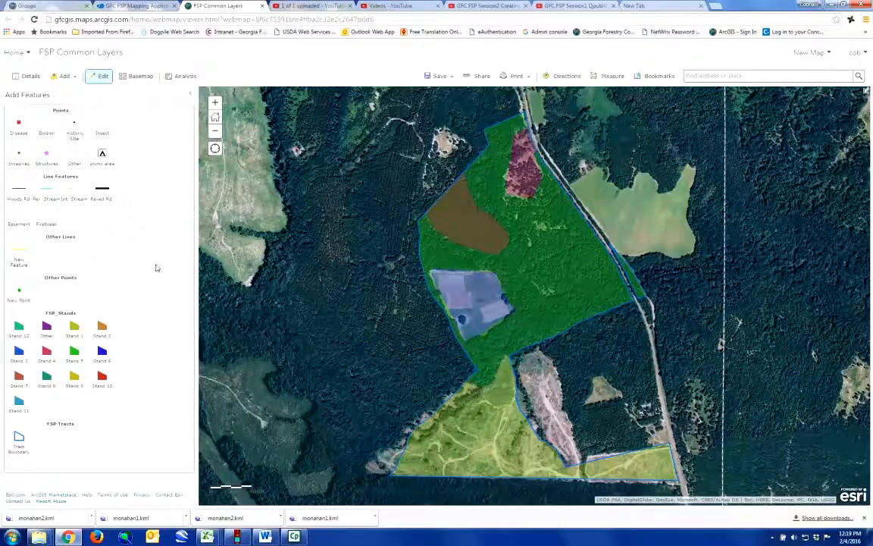
{"action": "left_click", "coordinate": [20, 193]}
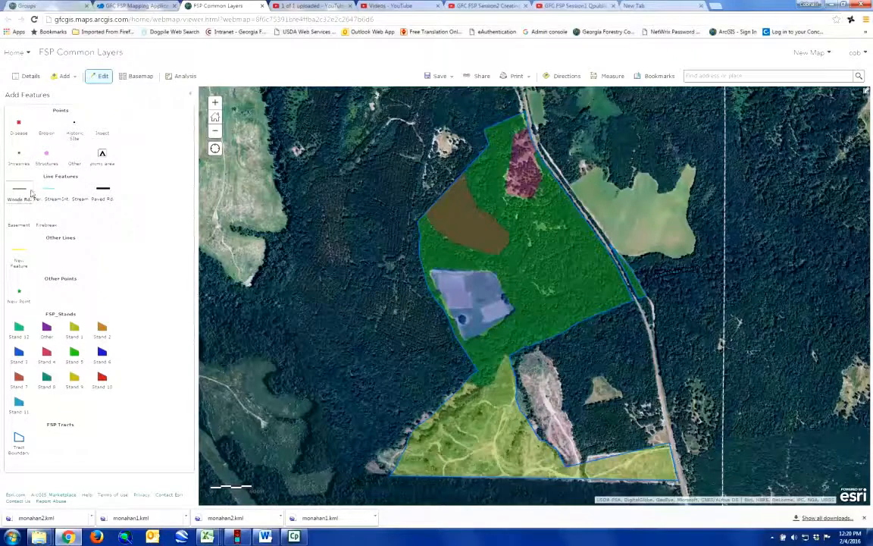
{"action": "left_click", "coordinate": [23, 188]}
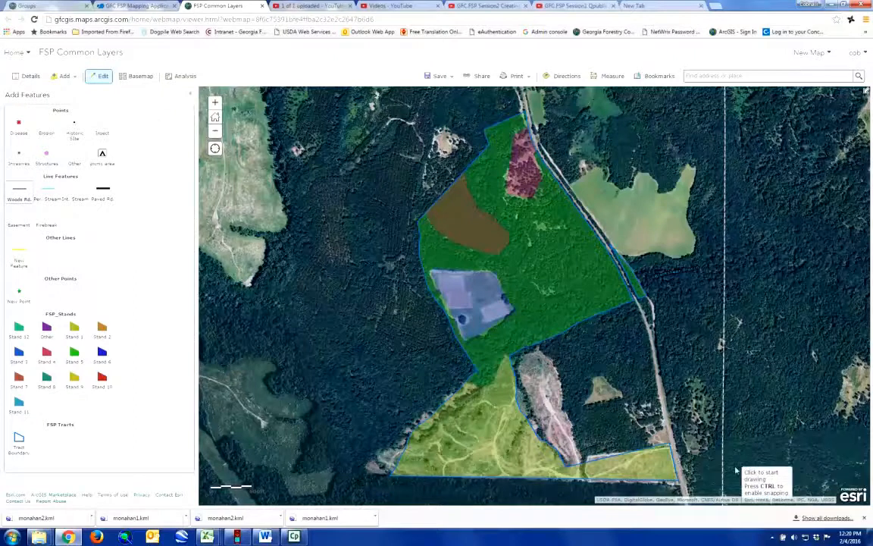
Step: Draw the Woods Rd. line west along the yellow stand's southern edge, then north into it
{"action": "left_click", "coordinate": [671, 449]}
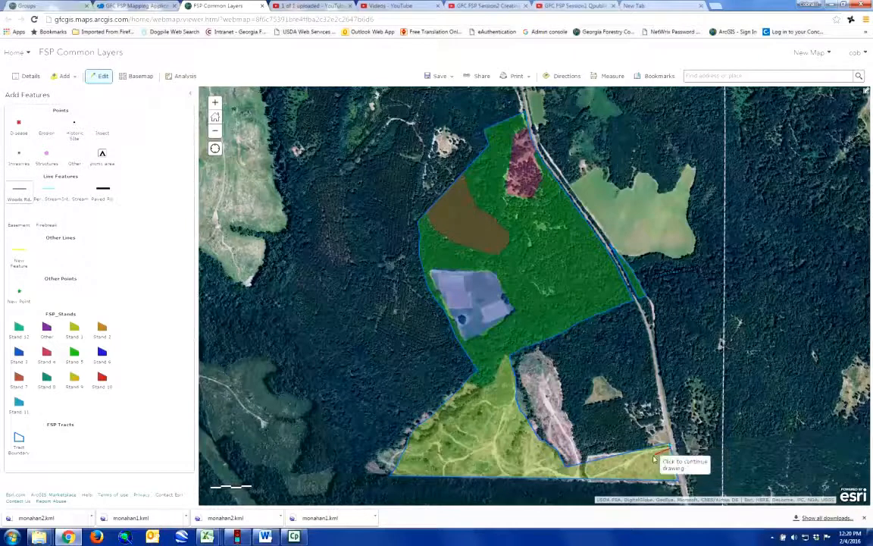
{"action": "left_click", "coordinate": [650, 452]}
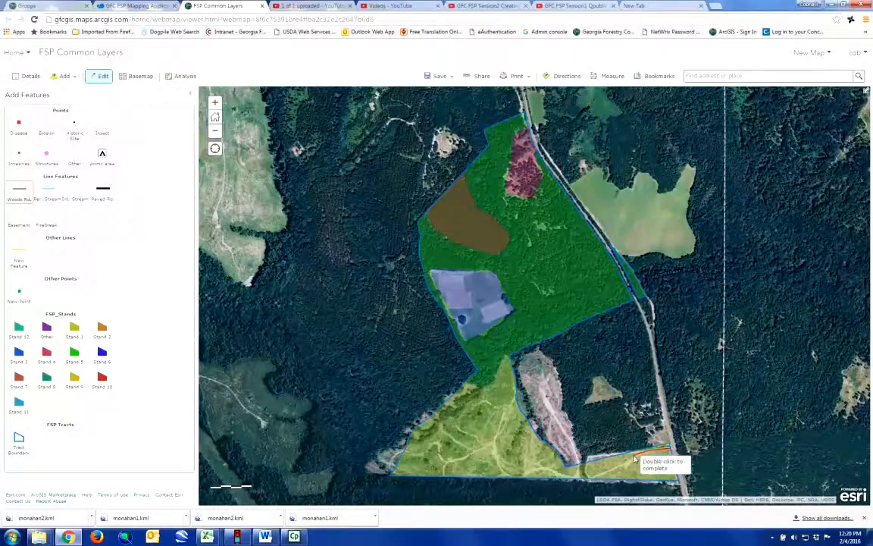
{"action": "left_click", "coordinate": [624, 465]}
{"action": "left_click", "coordinate": [599, 473]}
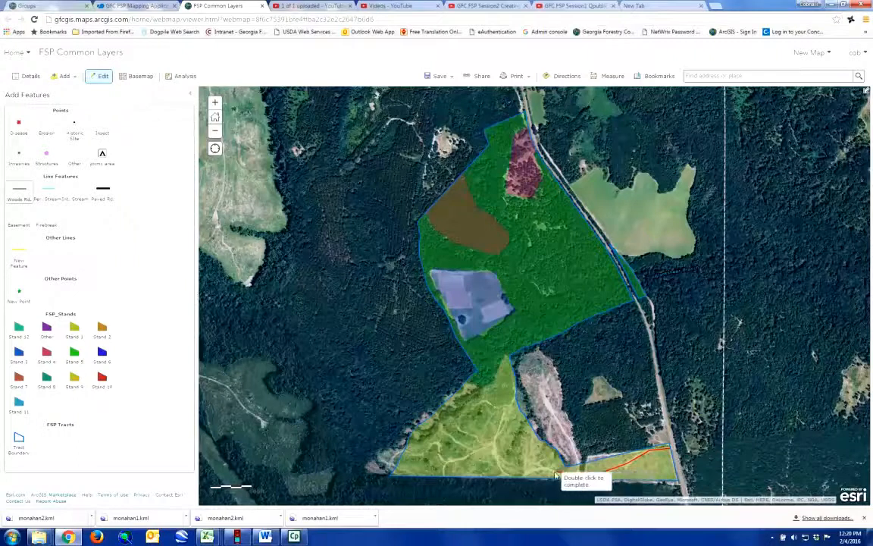
{"action": "left_click", "coordinate": [501, 470]}
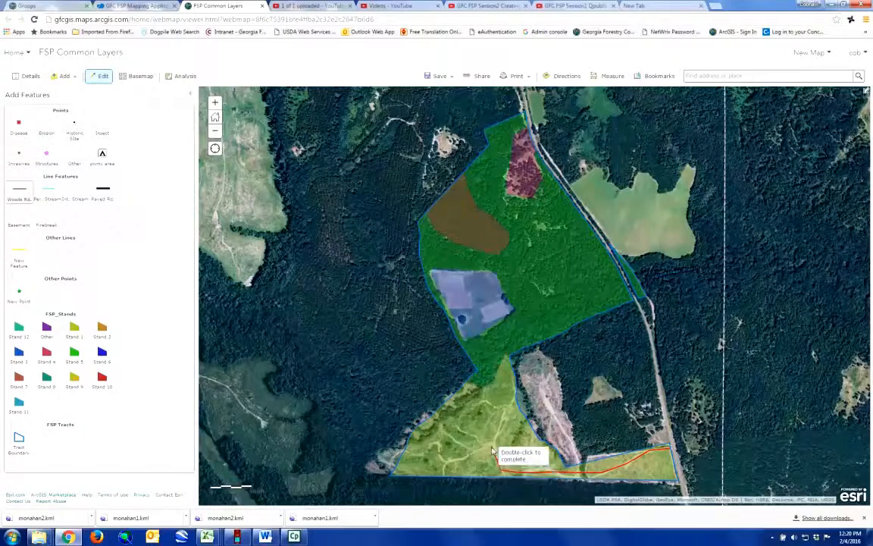
{"action": "left_click", "coordinate": [494, 446]}
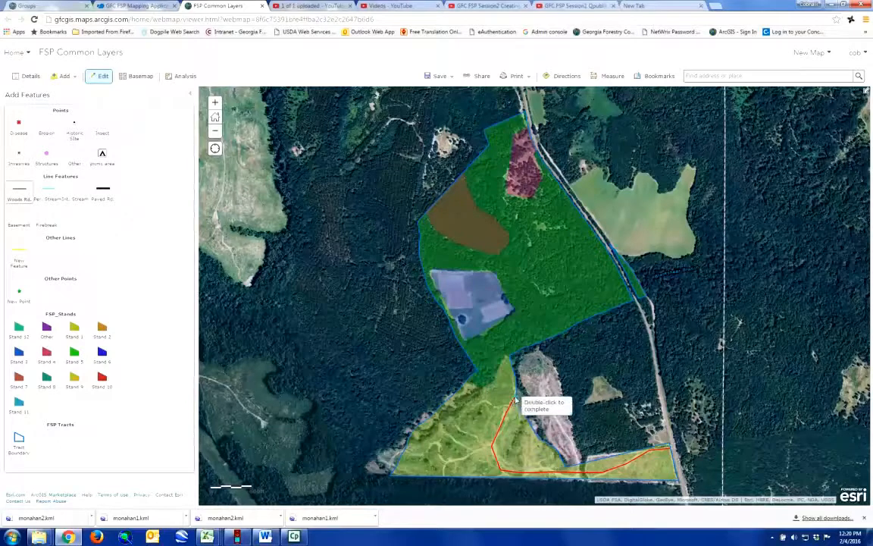
{"action": "double_click", "coordinate": [516, 400]}
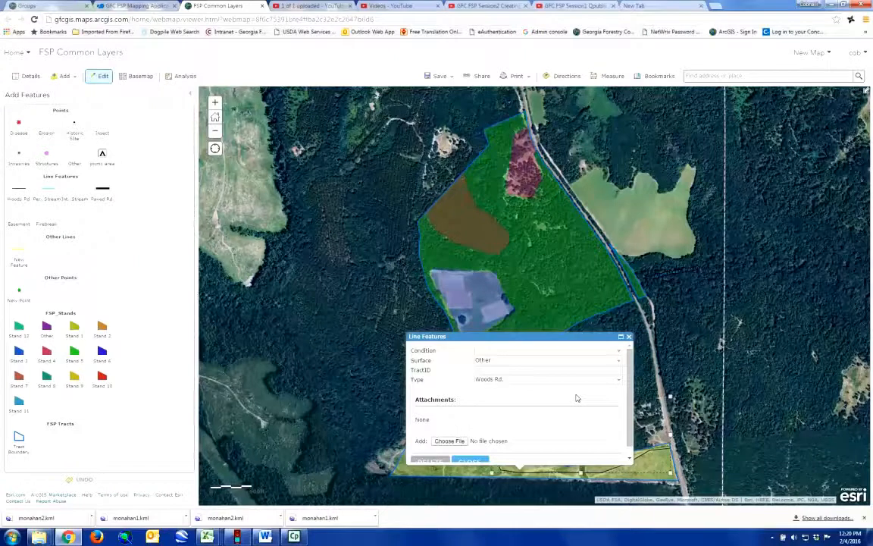
Step: Enter TractID 18-611 and Condition Good for the new road, then close its attributes
{"action": "left_click", "coordinate": [494, 369]}
{"action": "type", "text": "18-611"}
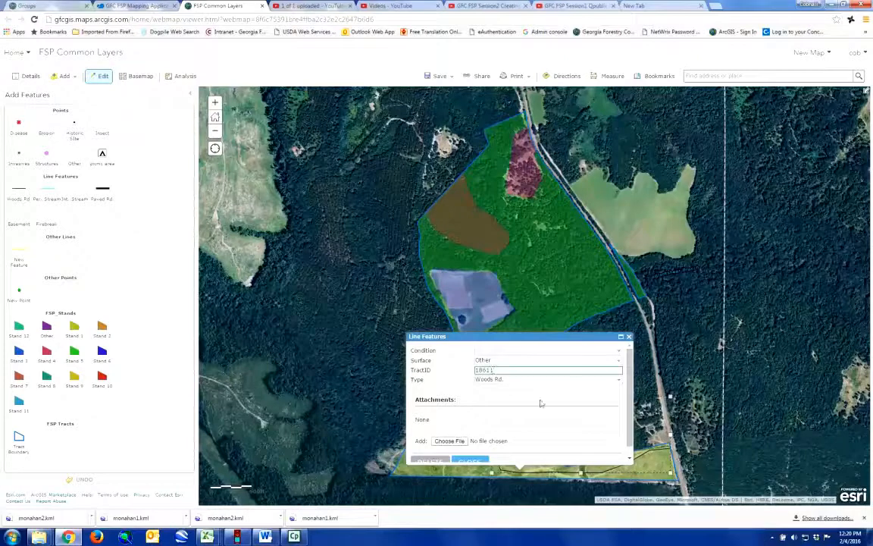
{"action": "left_click", "coordinate": [530, 397]}
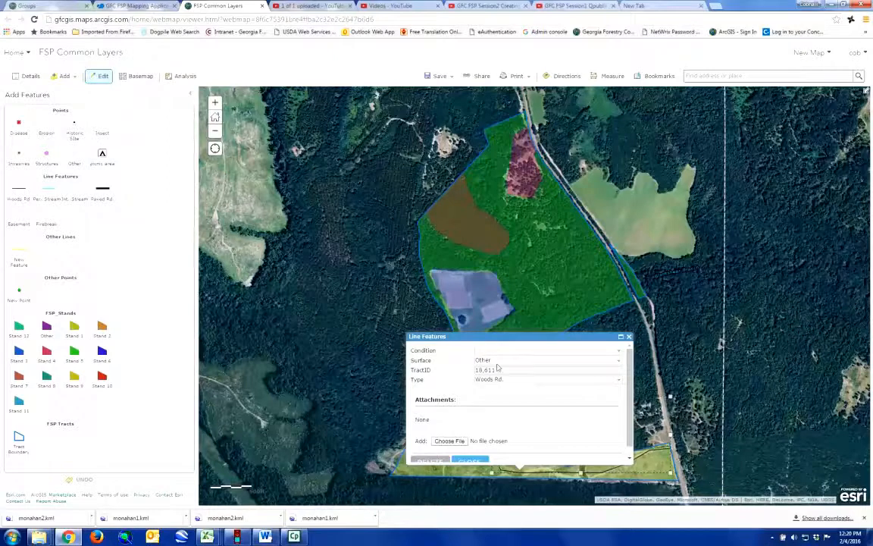
{"action": "left_click", "coordinate": [619, 351]}
{"action": "left_click", "coordinate": [488, 372]}
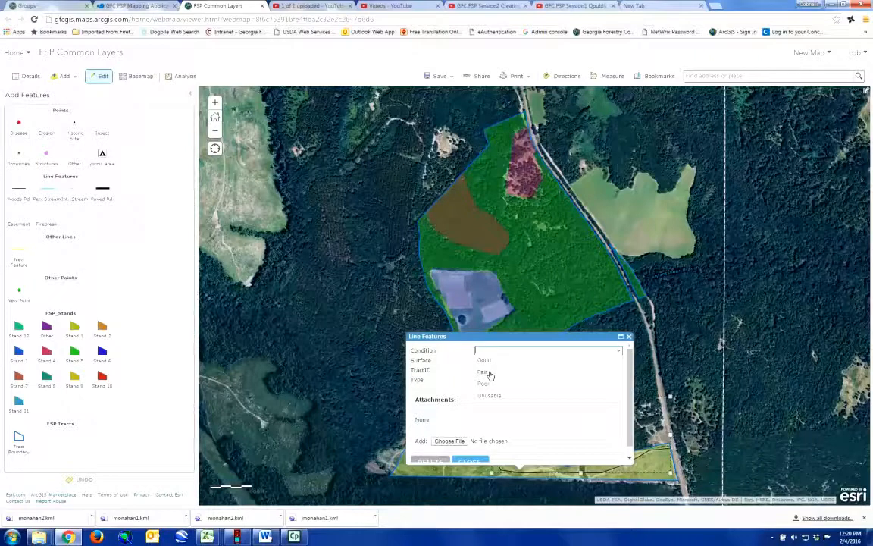
{"action": "left_click", "coordinate": [618, 351]}
{"action": "left_click", "coordinate": [490, 361]}
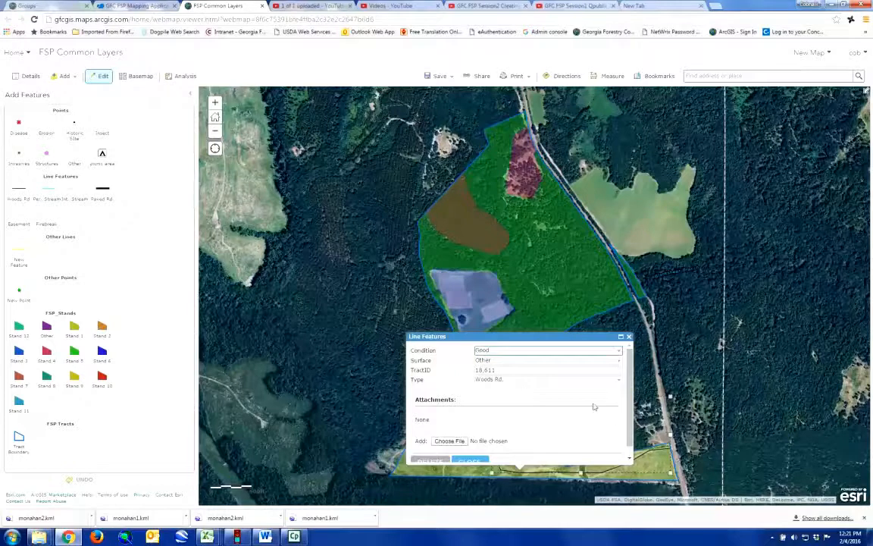
{"action": "left_click", "coordinate": [691, 368]}
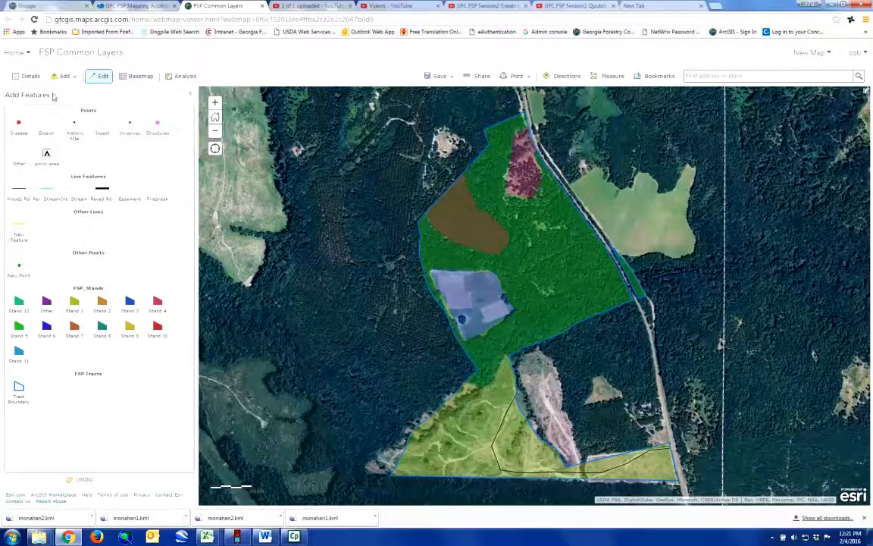
{"action": "left_click", "coordinate": [30, 76]}
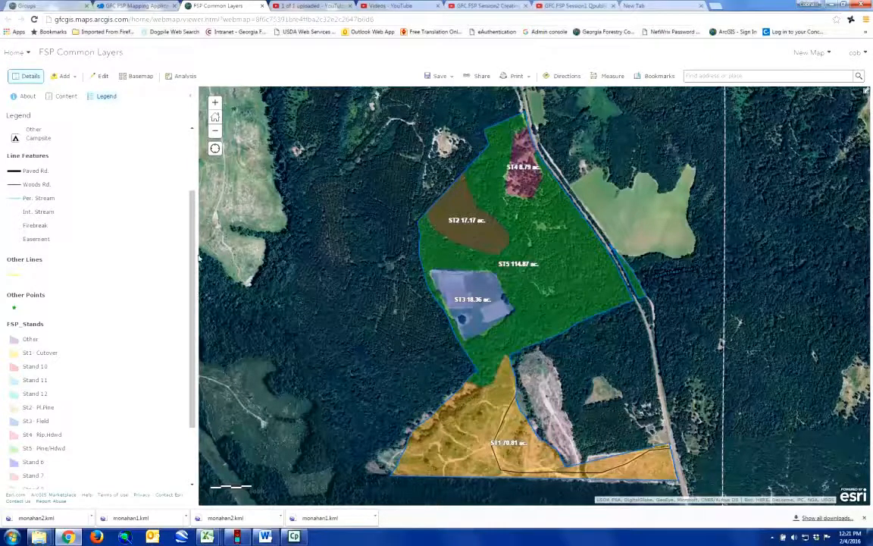
{"action": "mouse_move", "coordinate": [192, 275]}
{"action": "left_mouse_down"}
{"action": "mouse_move", "coordinate": [193, 206]}
{"action": "mouse_move", "coordinate": [198, 275]}
{"action": "left_mouse_up"}
{"action": "left_click", "coordinate": [101, 76]}
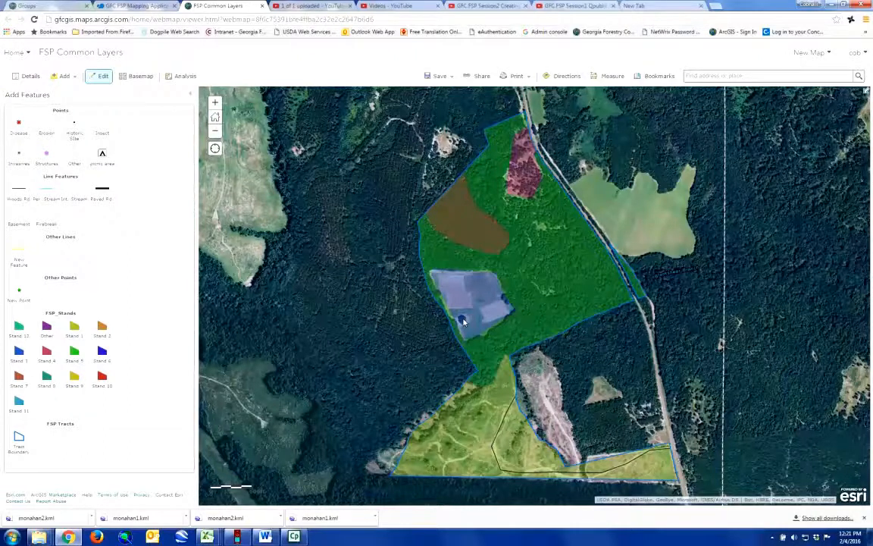
Step: Place a Spring point at the blue-grey stand's south-west corner with TractID 18,611
{"action": "left_click", "coordinate": [21, 293]}
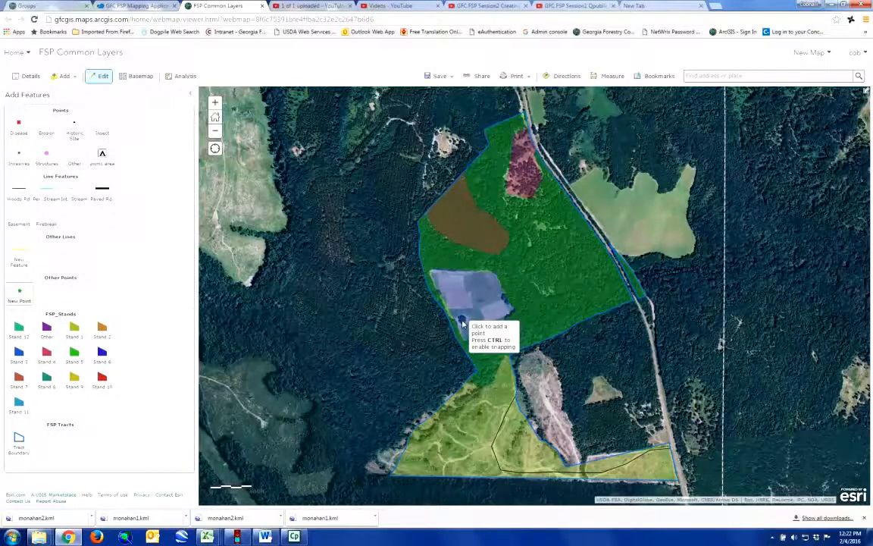
{"action": "left_click", "coordinate": [462, 323]}
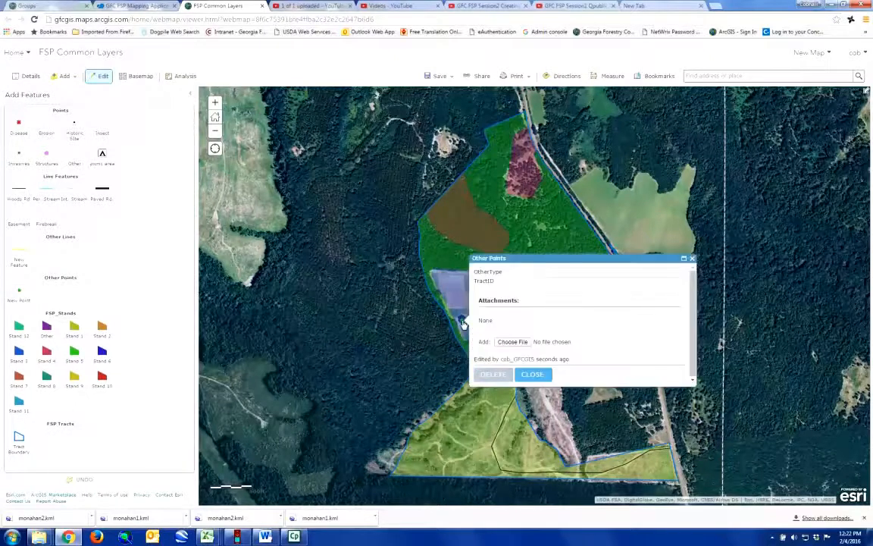
{"action": "left_click", "coordinate": [547, 271]}
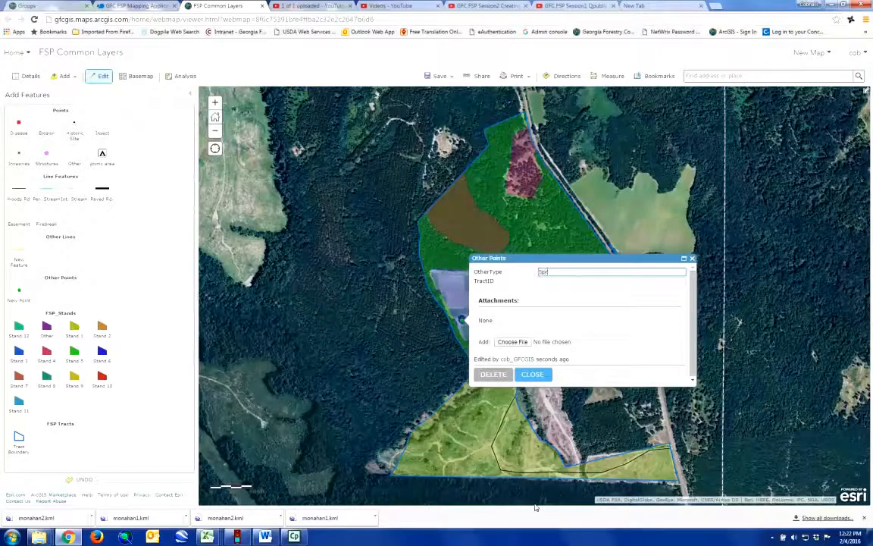
{"action": "left_click", "coordinate": [544, 281]}
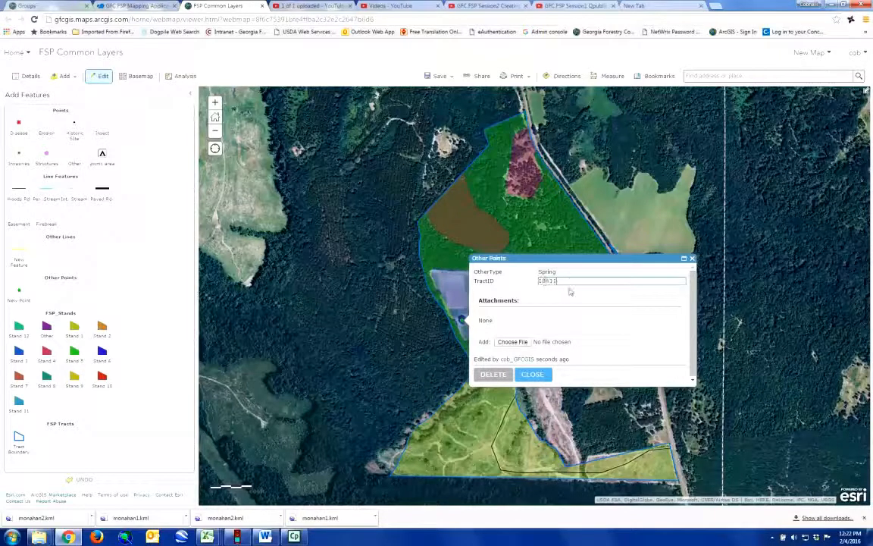
{"action": "left_click", "coordinate": [555, 305]}
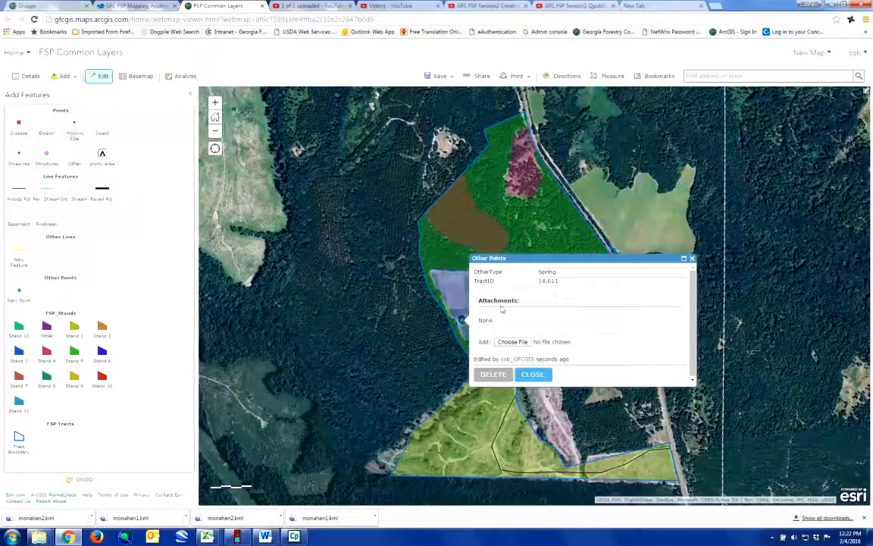
{"action": "left_click", "coordinate": [403, 352]}
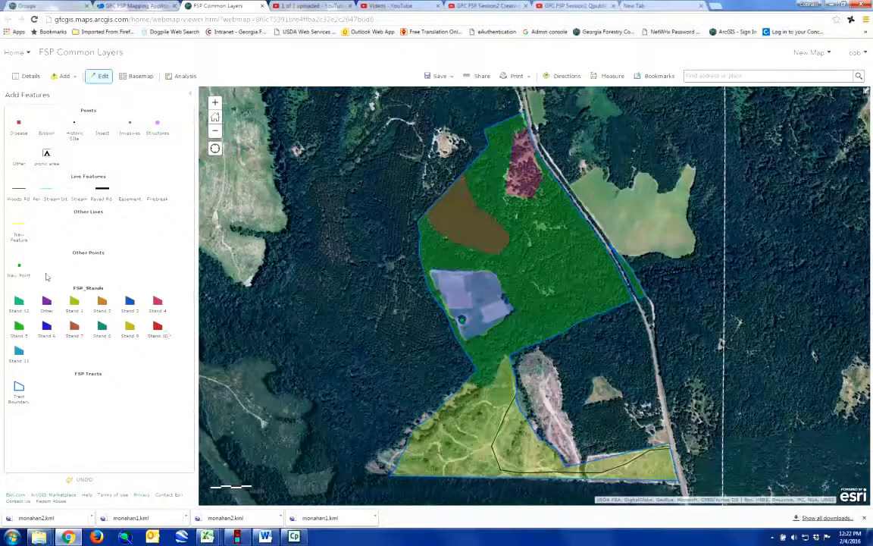
Step: Leave feature editing and show the map's layer list under Content
{"action": "left_click", "coordinate": [19, 269]}
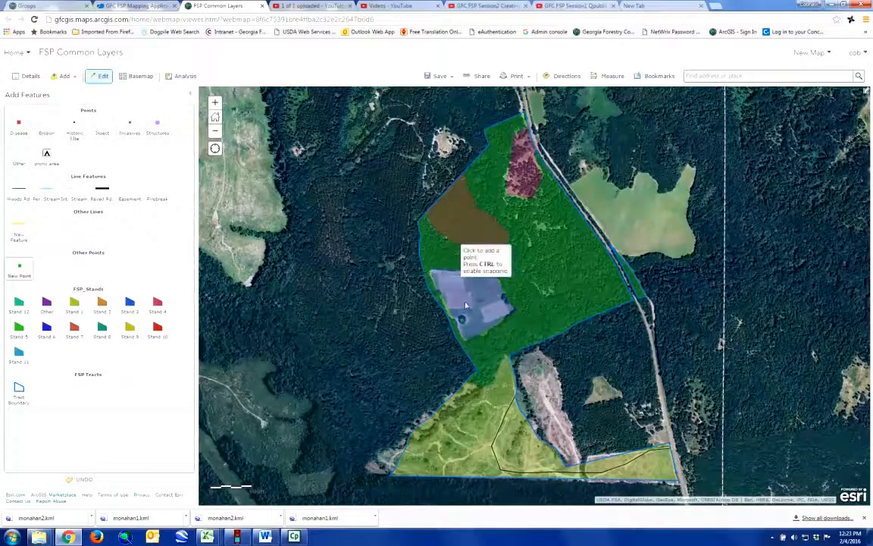
{"action": "left_click", "coordinate": [30, 76]}
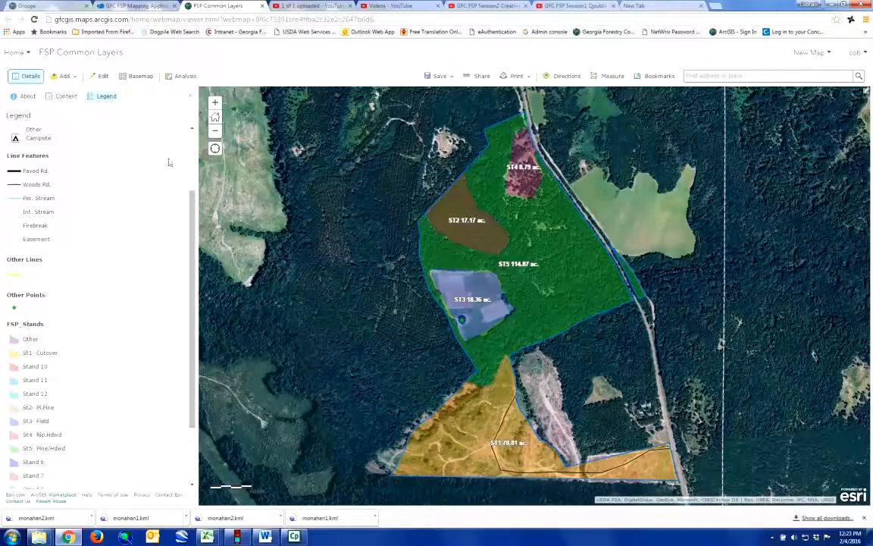
{"action": "left_click", "coordinate": [66, 96]}
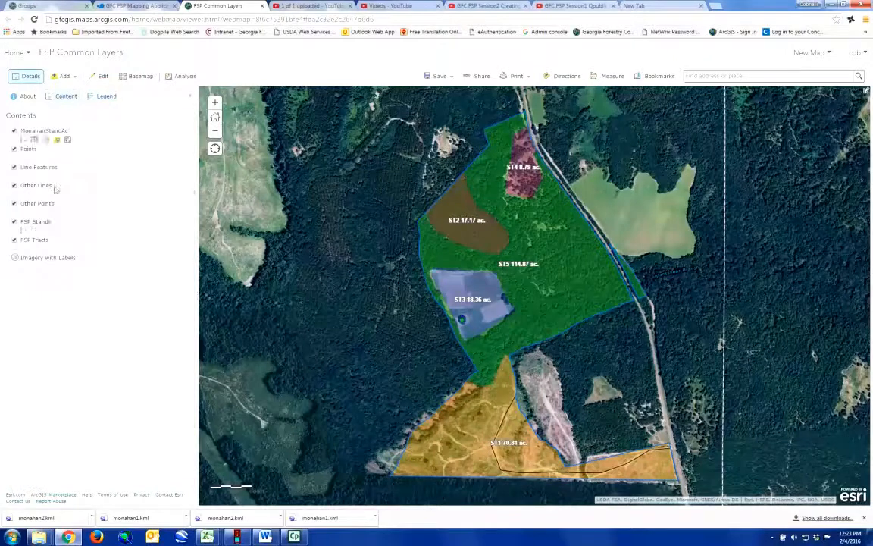
Step: Style Other Points by OtherType as unique symbols and open the type options
{"action": "mouse_move", "coordinate": [35, 186]}
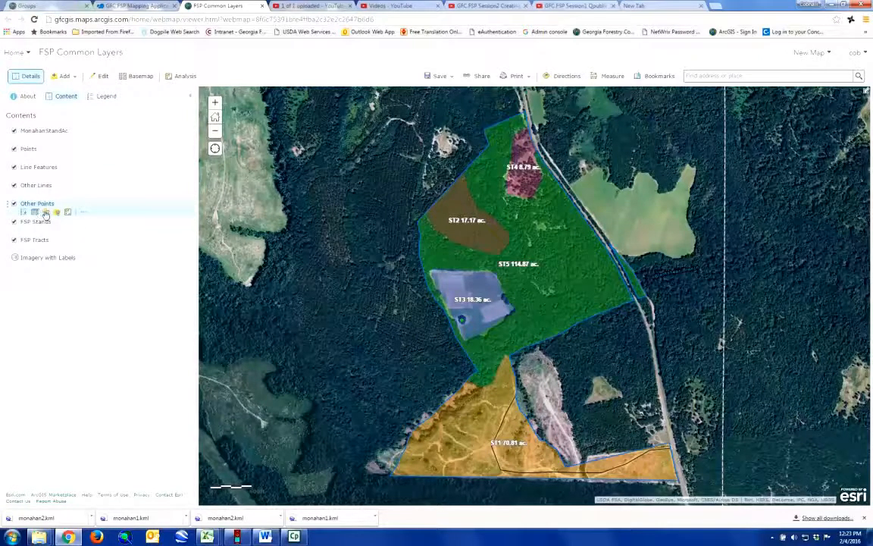
{"action": "left_click", "coordinate": [45, 213]}
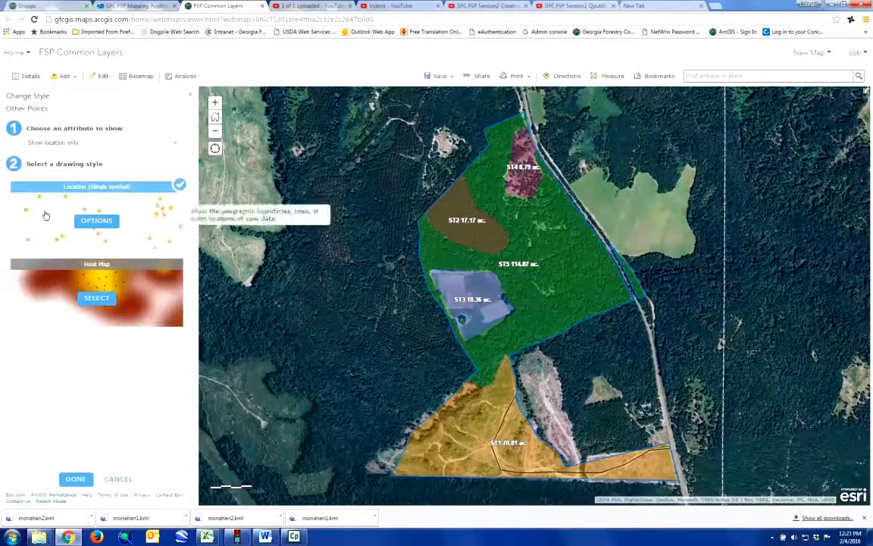
{"action": "left_click", "coordinate": [174, 148]}
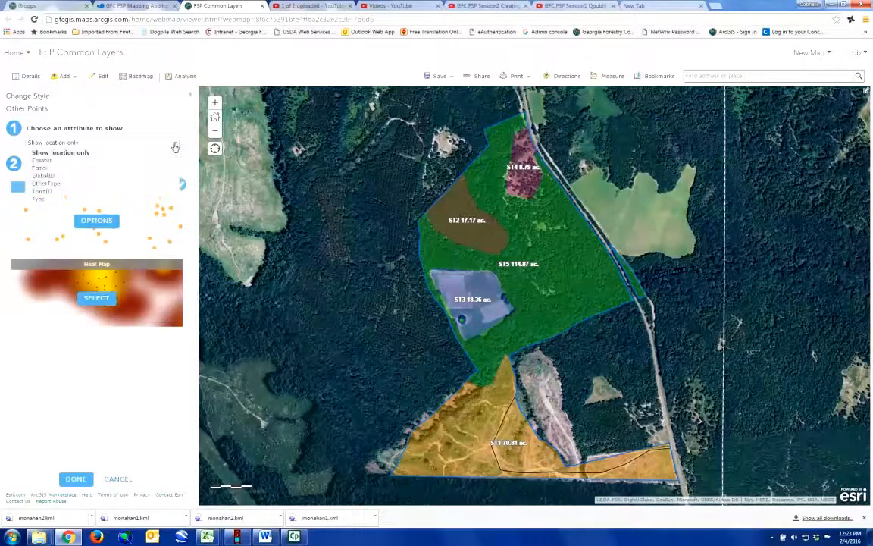
{"action": "left_click", "coordinate": [66, 183]}
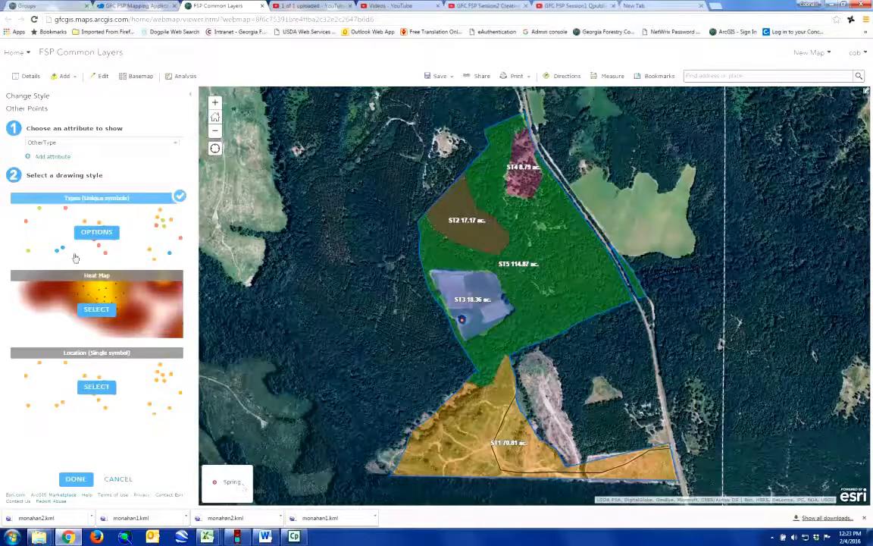
{"action": "left_click", "coordinate": [96, 233]}
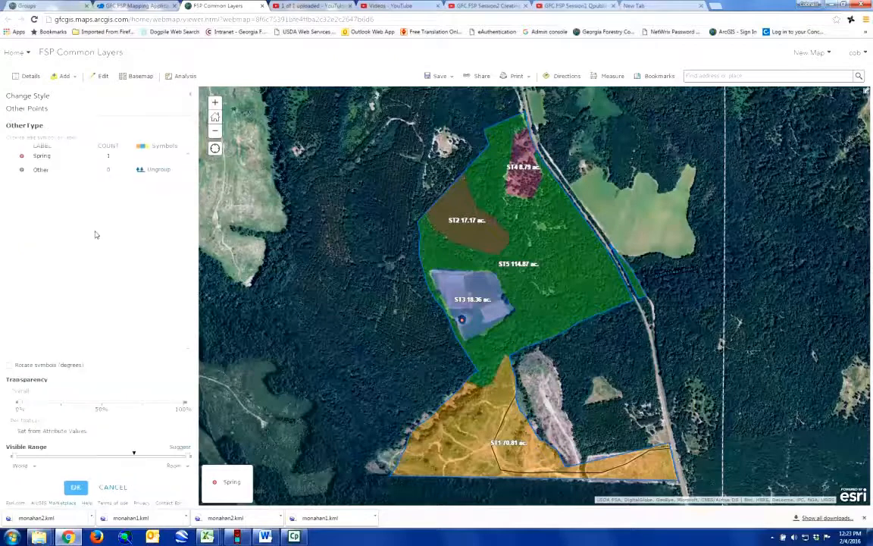
Step: Give the Spring symbol a blue marker at size 17 and apply the Other Points style
{"action": "left_click", "coordinate": [22, 157]}
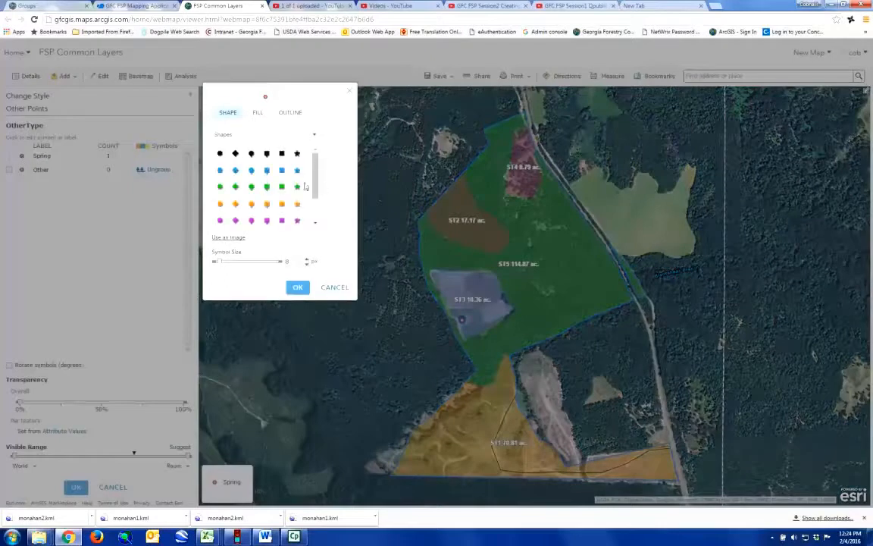
{"action": "left_click", "coordinate": [251, 170]}
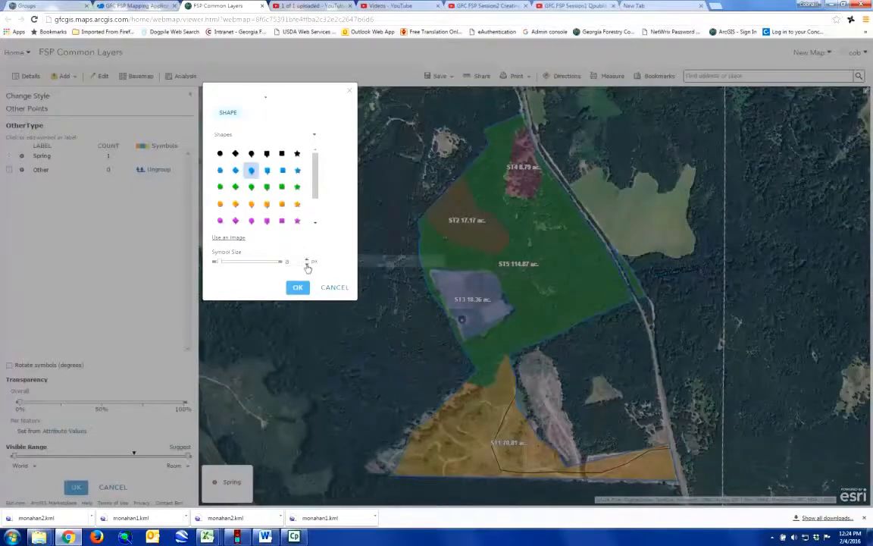
{"action": "left_click", "coordinate": [307, 261]}
{"action": "left_click", "coordinate": [307, 260]}
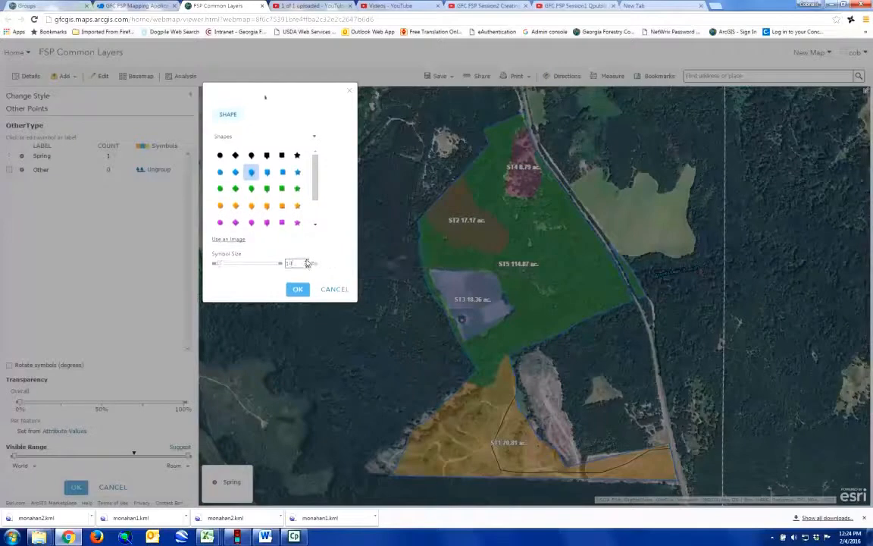
{"action": "left_click", "coordinate": [307, 262]}
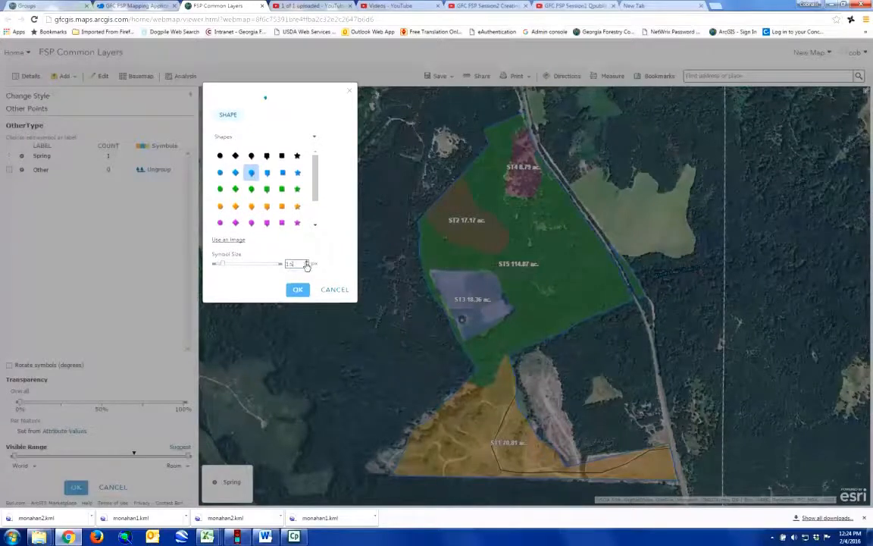
{"action": "left_click", "coordinate": [307, 262]}
{"action": "left_click", "coordinate": [307, 262]}
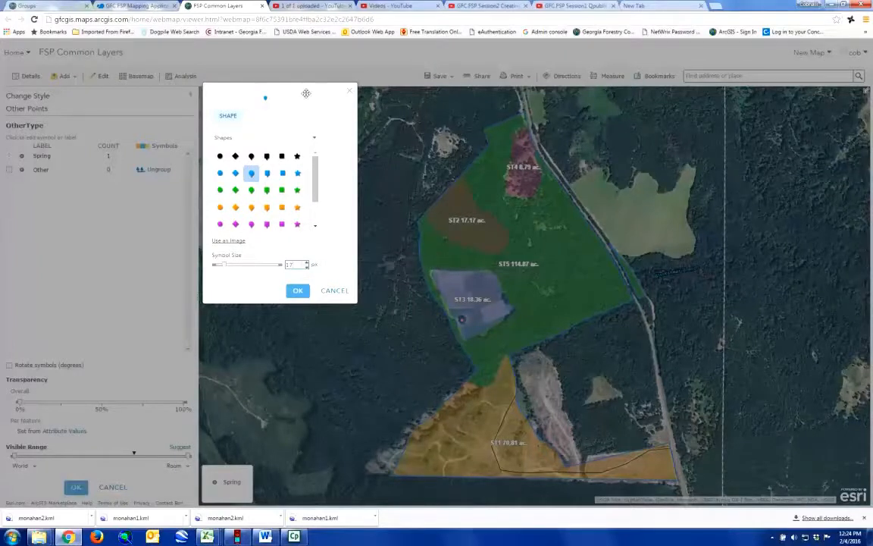
{"action": "left_click", "coordinate": [298, 292]}
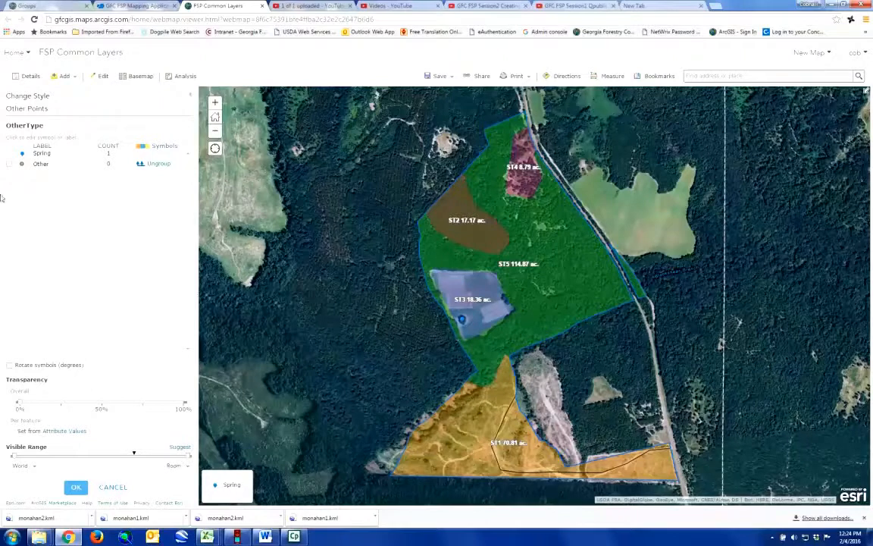
{"action": "left_click", "coordinate": [76, 489]}
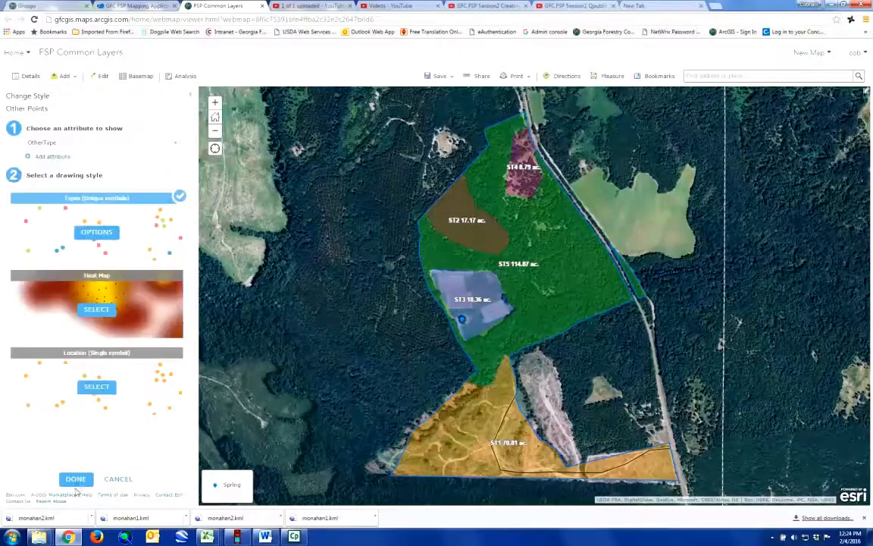
{"action": "left_click", "coordinate": [76, 479]}
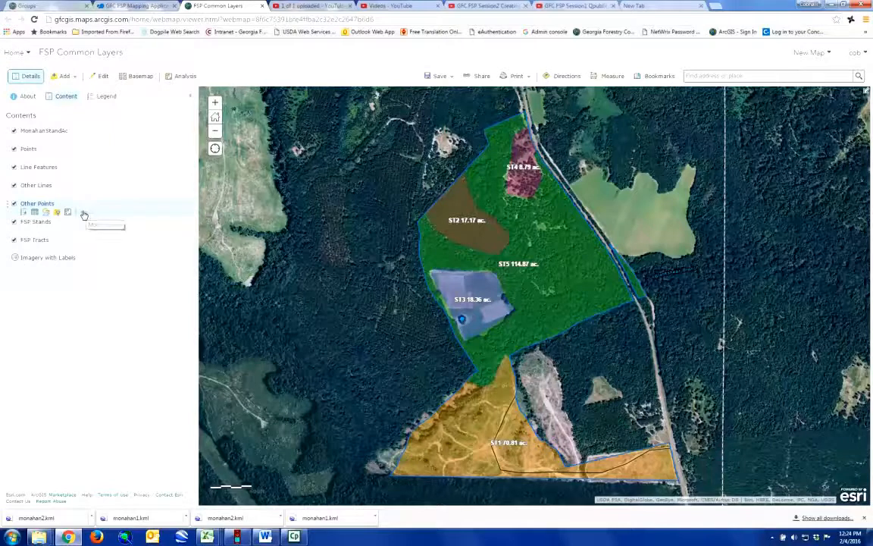
Step: Label Other Points with {OtherType} in light blue text so 'Spring' shows beside the point
{"action": "left_click", "coordinate": [84, 214]}
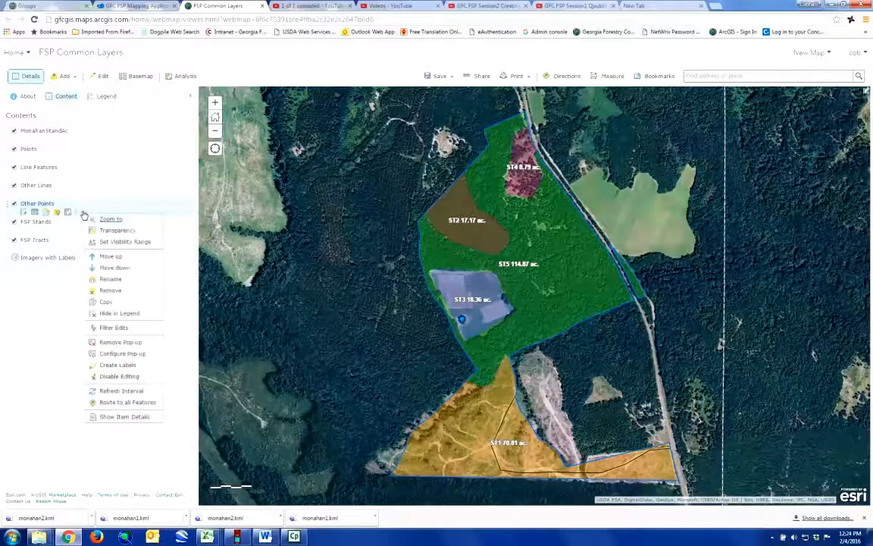
{"action": "left_click", "coordinate": [118, 365]}
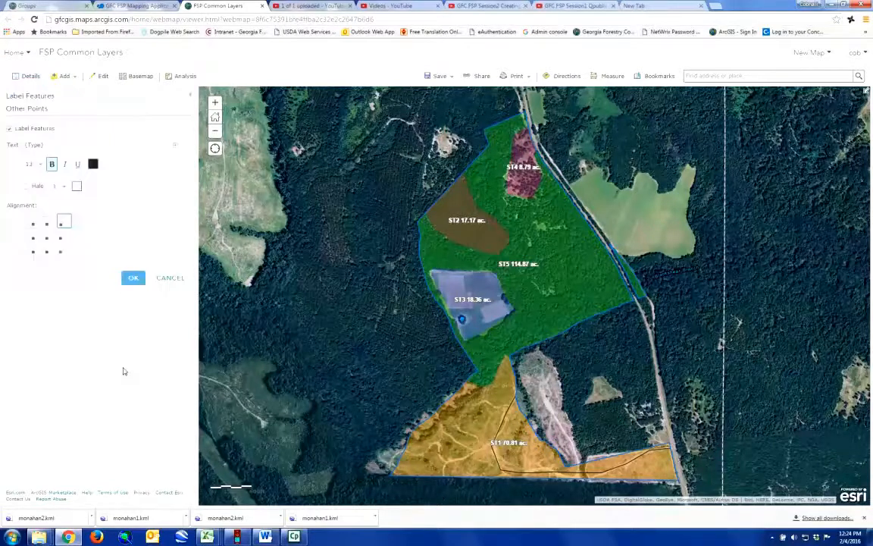
{"action": "left_click", "coordinate": [177, 150]}
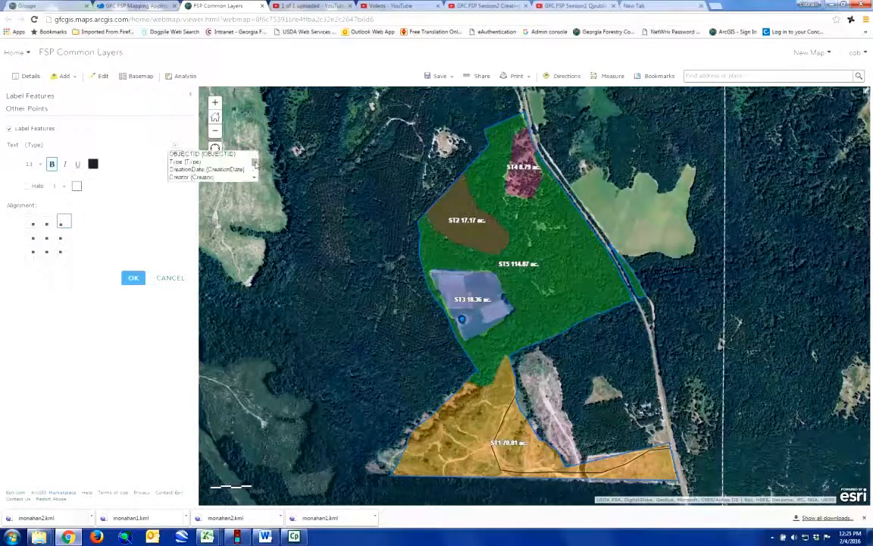
{"action": "left_click_drag", "start_coordinate": [255, 162], "coordinate": [255, 177]}
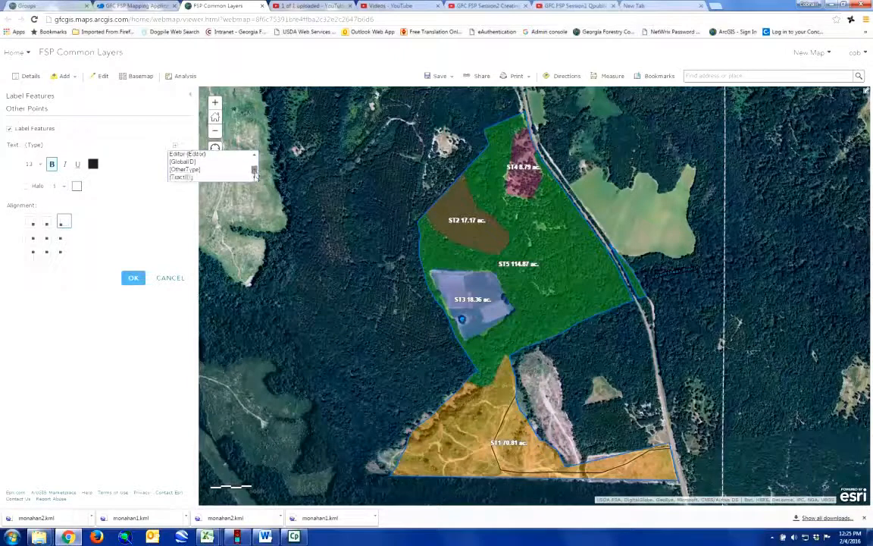
{"action": "left_click", "coordinate": [189, 170]}
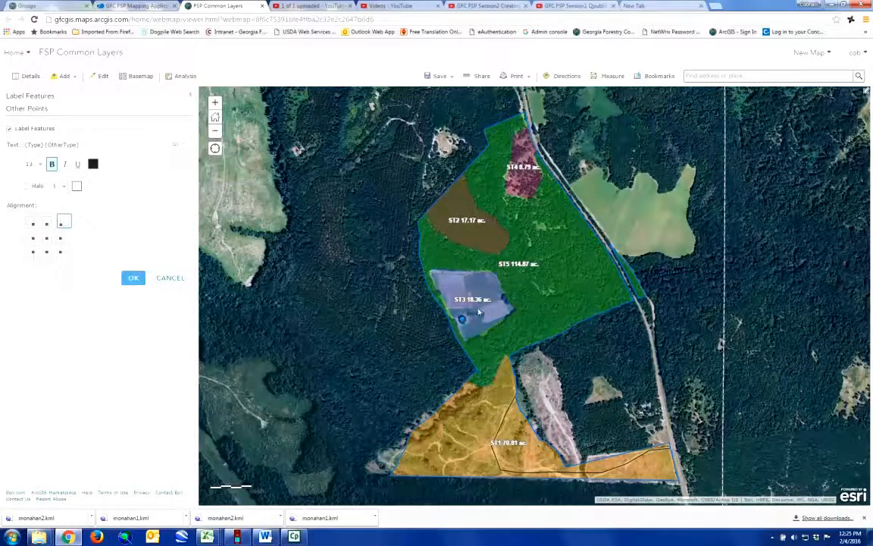
{"action": "left_click", "coordinate": [91, 166]}
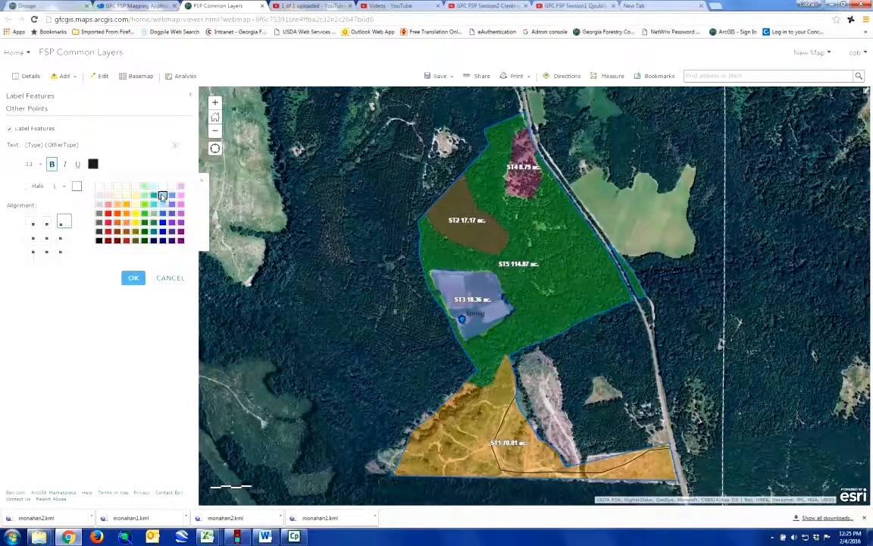
{"action": "left_click", "coordinate": [162, 197]}
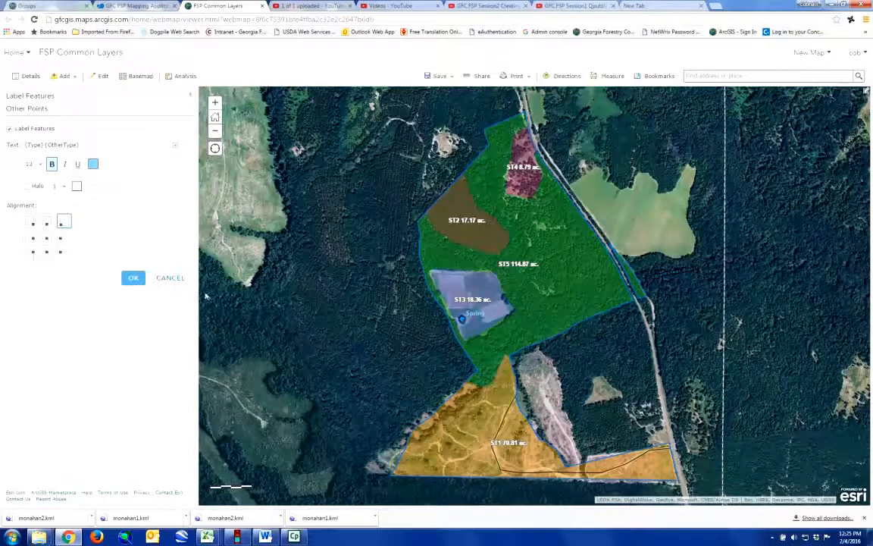
{"action": "left_click", "coordinate": [132, 277]}
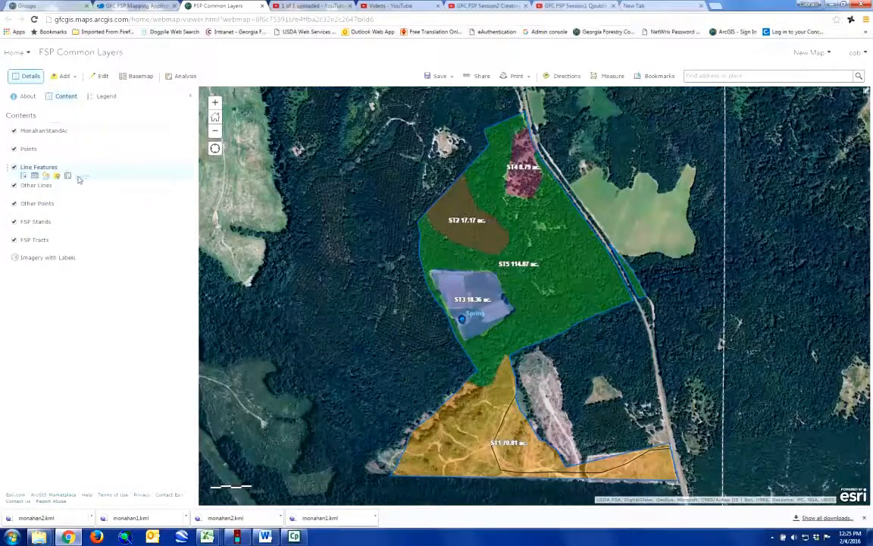
Step: Create Line Features labels using only the {Type} field, removing {Condition}
{"action": "left_click", "coordinate": [83, 176]}
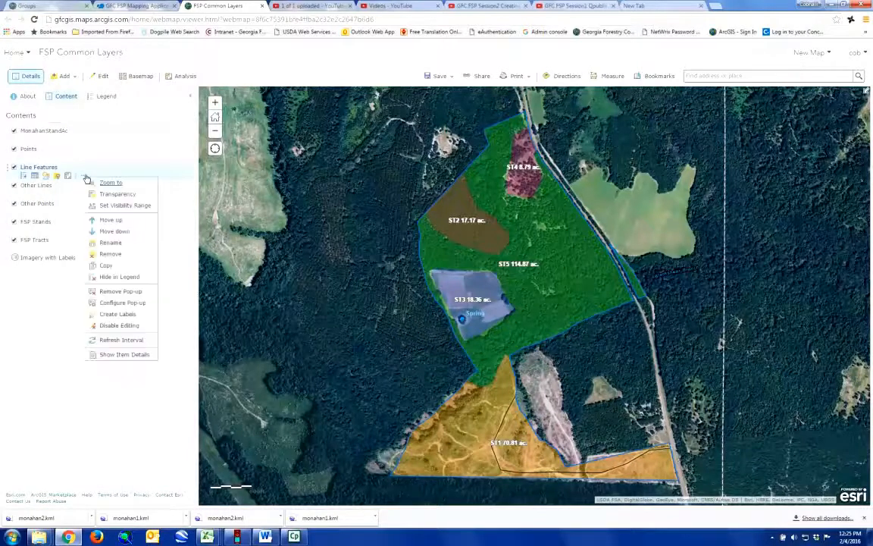
{"action": "left_click", "coordinate": [118, 313]}
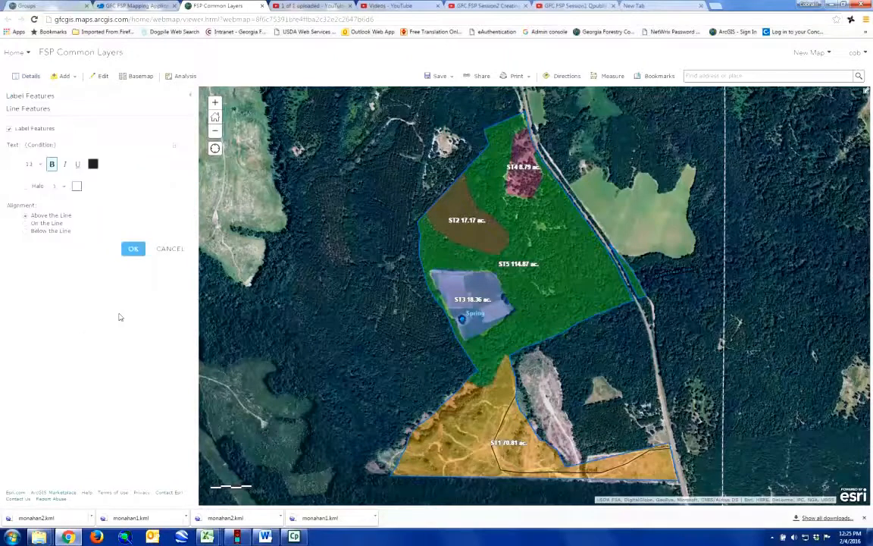
{"action": "left_click", "coordinate": [174, 145]}
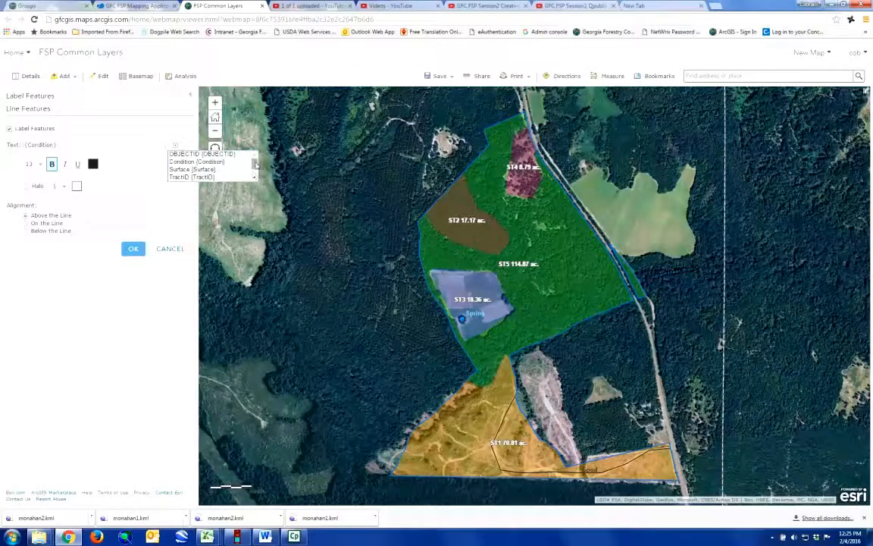
{"action": "left_click_drag", "start_coordinate": [254, 166], "coordinate": [256, 173]}
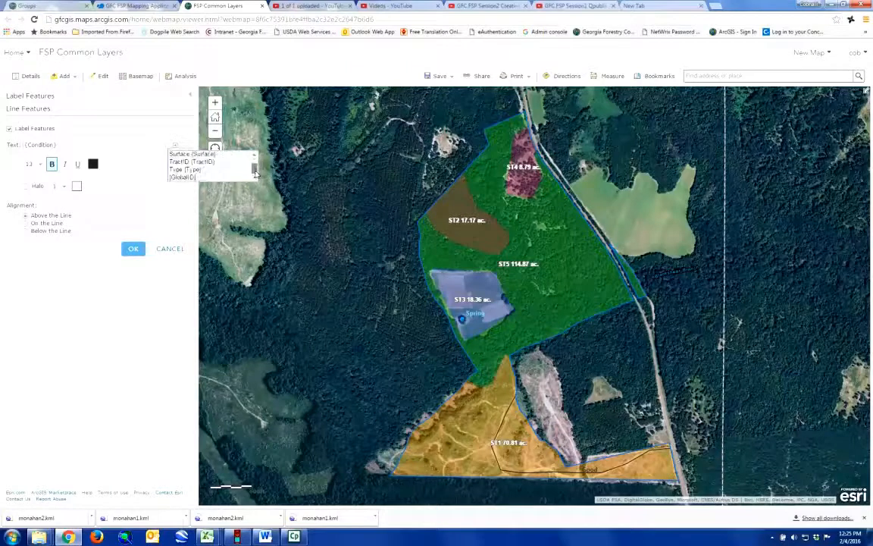
{"action": "left_click", "coordinate": [182, 169]}
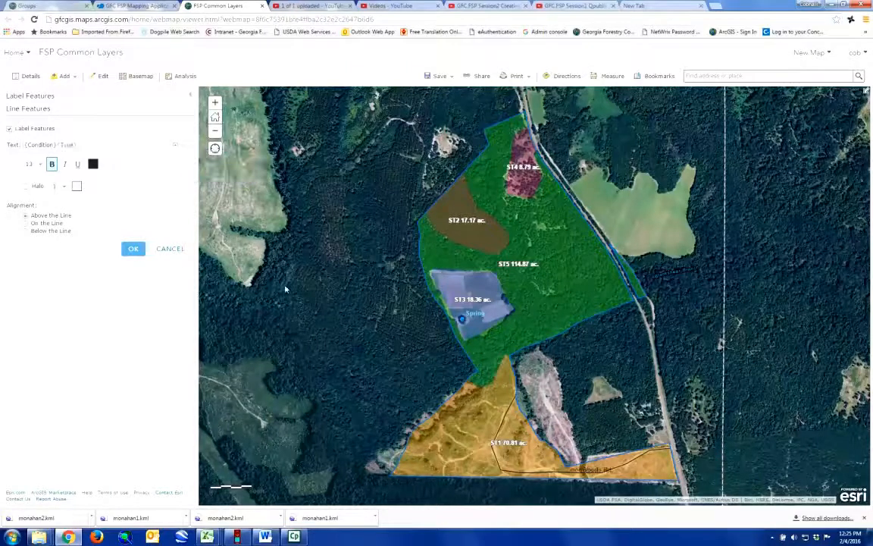
{"action": "left_click_drag", "start_coordinate": [57, 147], "coordinate": [18, 151]}
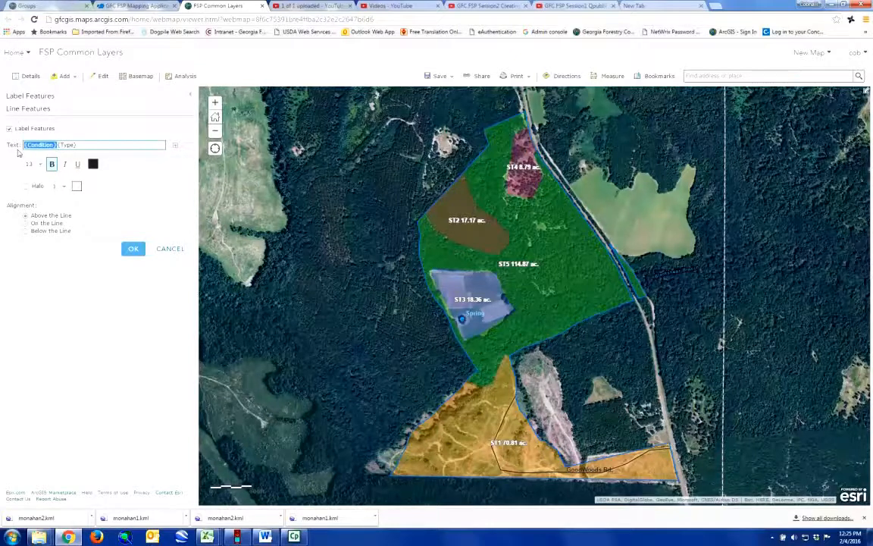
{"action": "key", "text": "BackSpace"}
{"action": "left_click", "coordinate": [128, 184]}
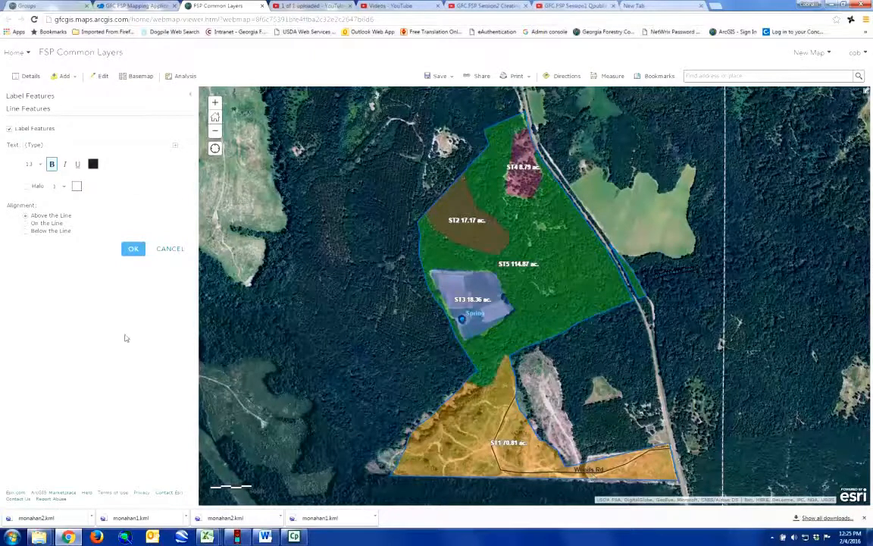
Step: Set the Line Features label text colour to white
{"action": "left_click", "coordinate": [93, 165]}
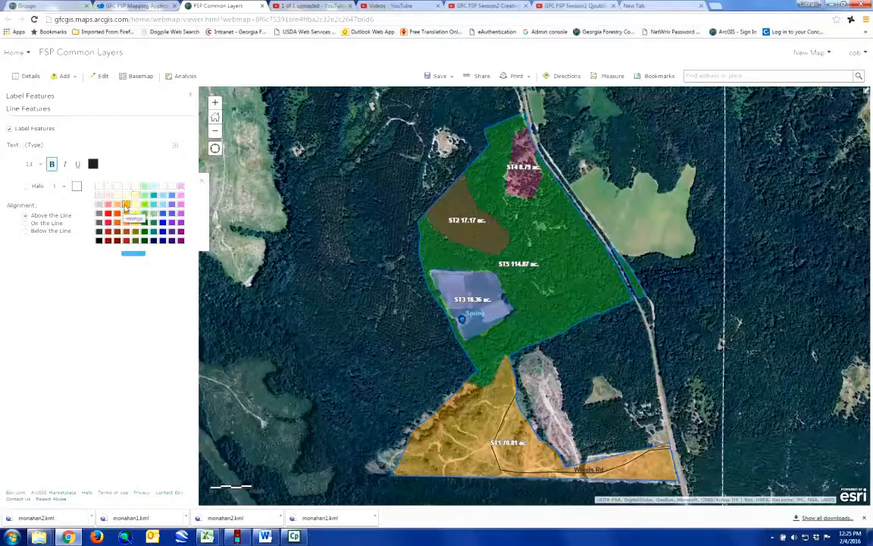
{"action": "left_click", "coordinate": [126, 205]}
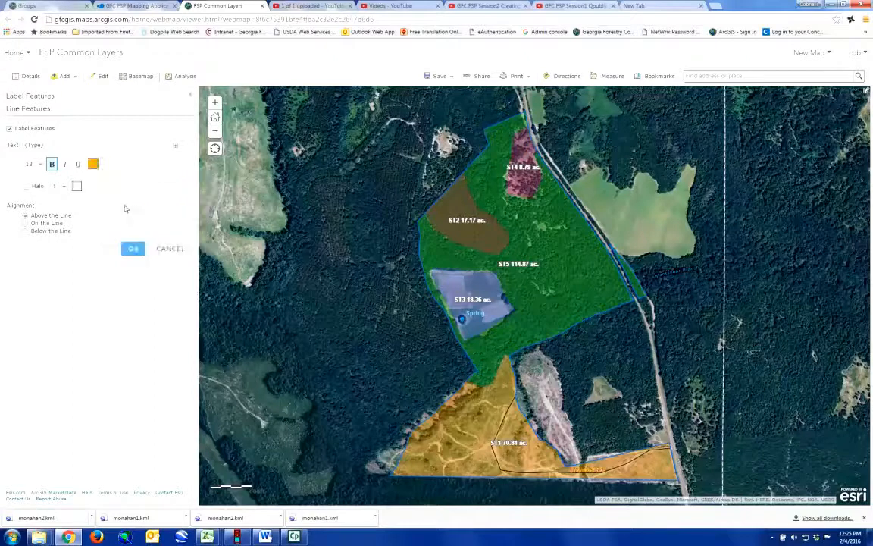
{"action": "left_click", "coordinate": [92, 164]}
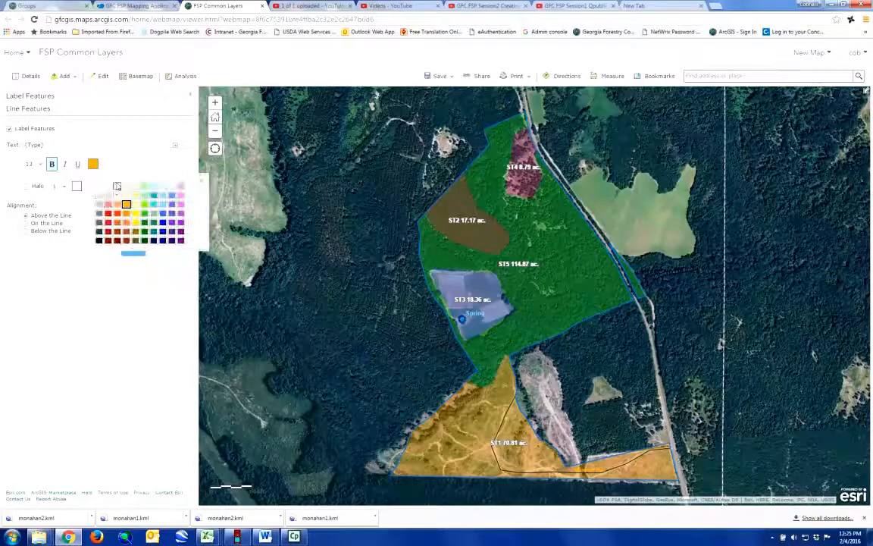
{"action": "left_click", "coordinate": [99, 196]}
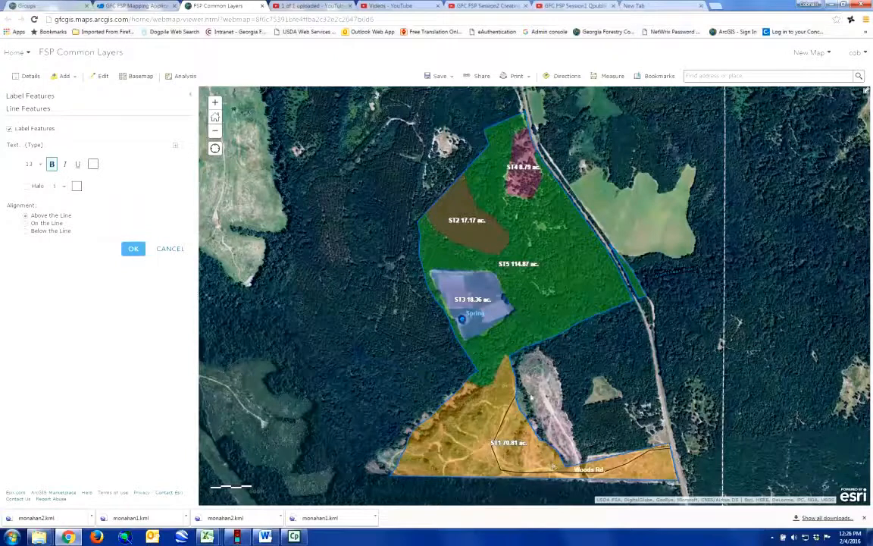
Step: Apply the white Woods Rd. line labels to the map and open the Save options
{"action": "left_click", "coordinate": [134, 249]}
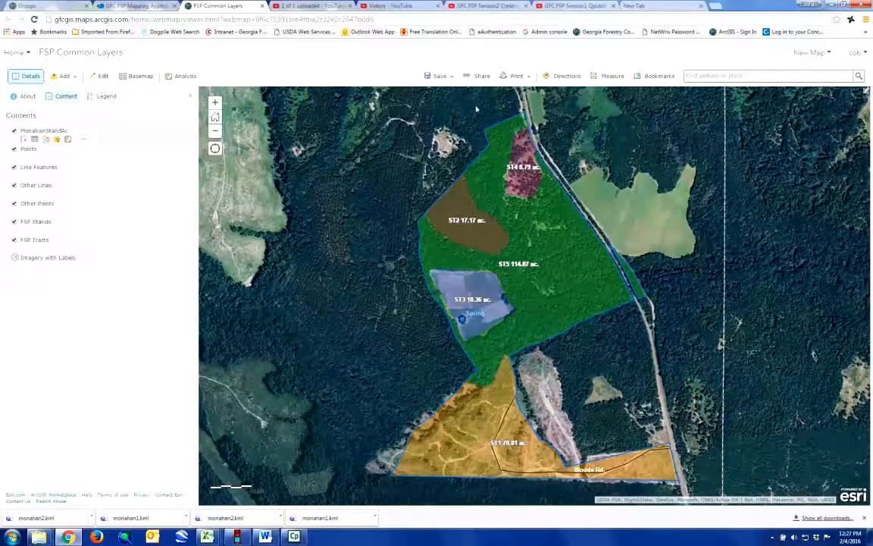
{"action": "left_click", "coordinate": [441, 76]}
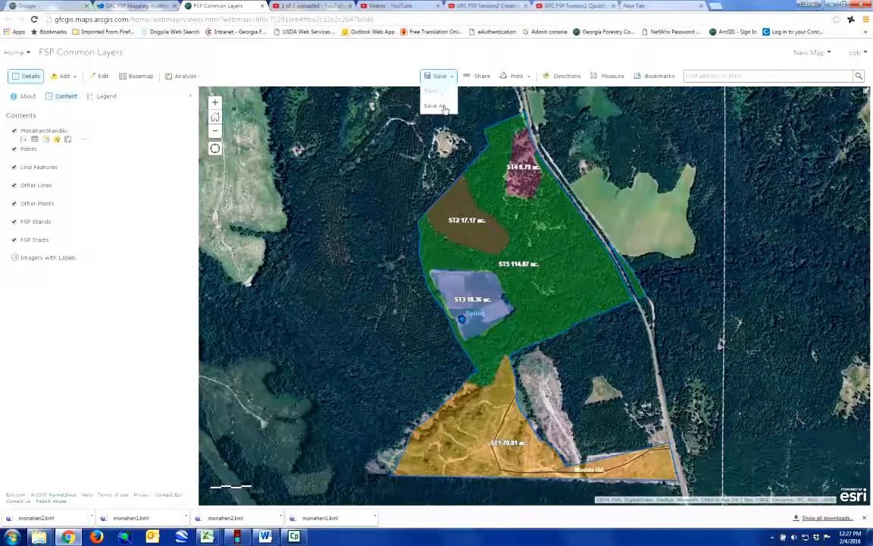
Step: Save a new copy of the map titled 'MonahanFSPMap' with summary 'FSP Monahan' and tag FSP
{"action": "left_click", "coordinate": [435, 107]}
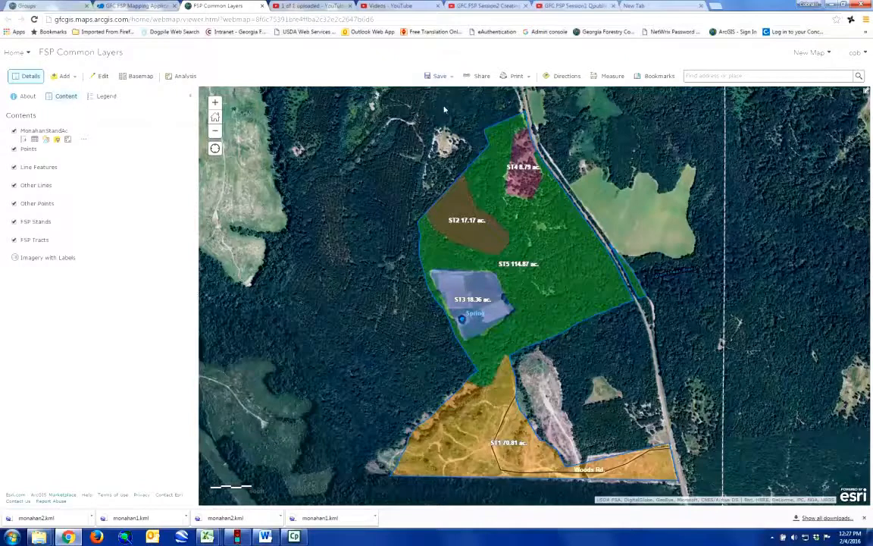
{"action": "left_click_drag", "start_coordinate": [450, 254], "coordinate": [355, 264]}
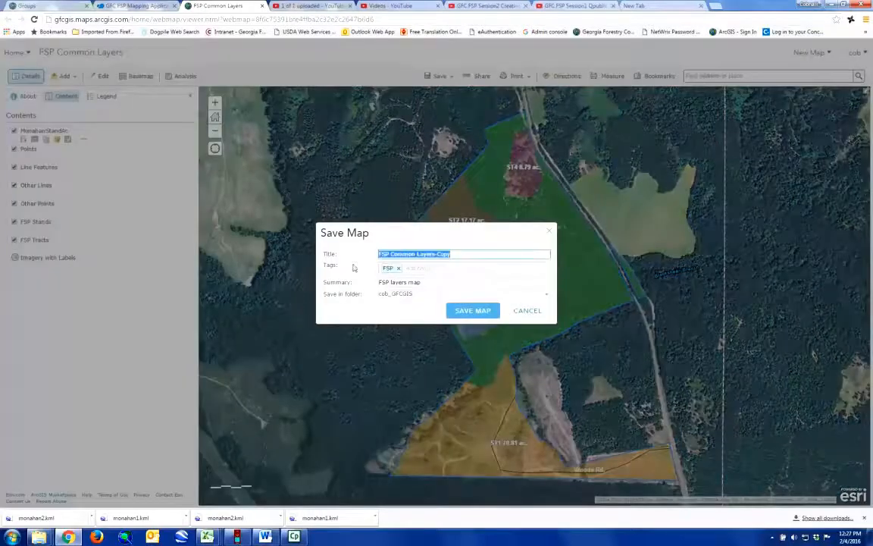
{"action": "type", "text": "Monahan"}
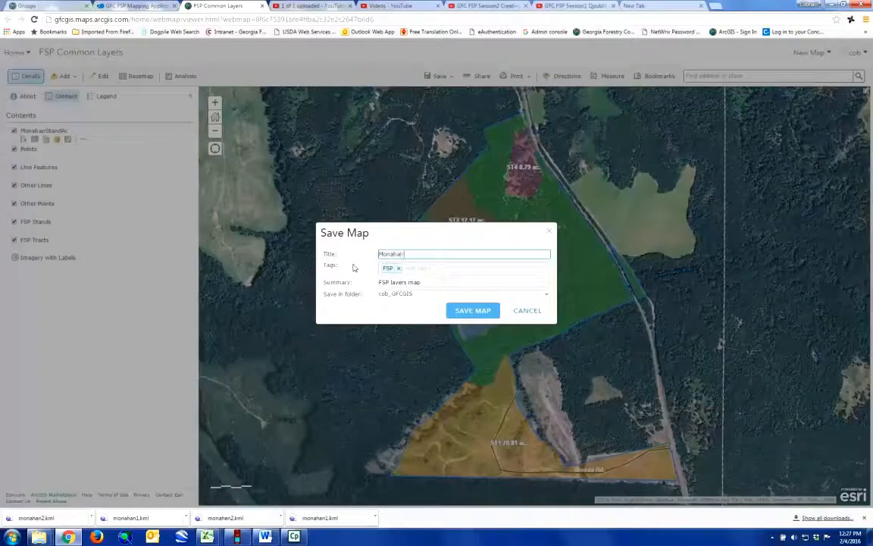
{"action": "type", "text": "FSPMap"}
{"action": "left_click_drag", "start_coordinate": [422, 282], "coordinate": [390, 282]}
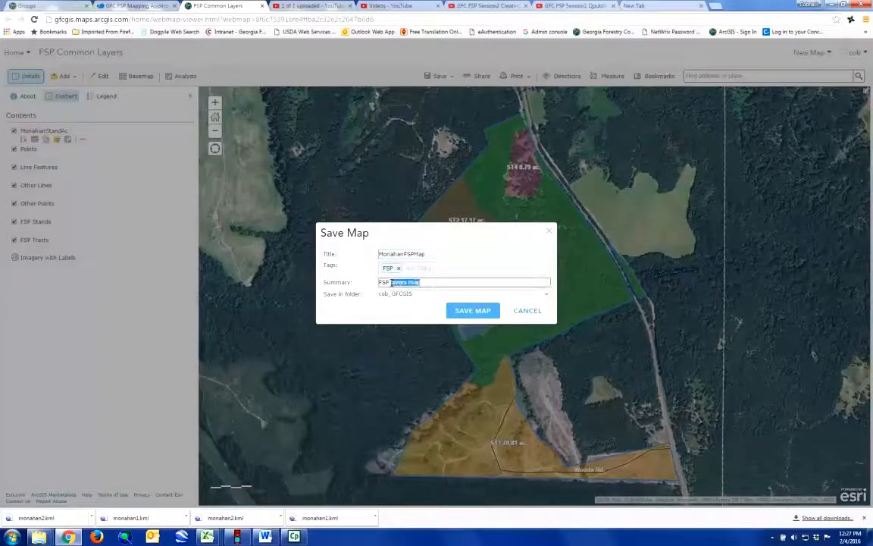
{"action": "type", "text": "Monahan"}
{"action": "left_click", "coordinate": [477, 313]}
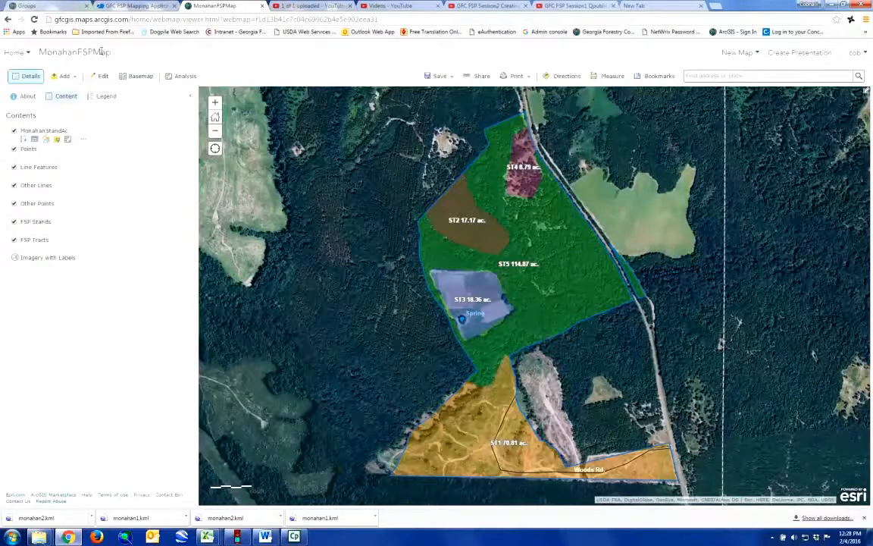
{"action": "left_click", "coordinate": [45, 7]}
{"action": "left_click", "coordinate": [308, 53]}
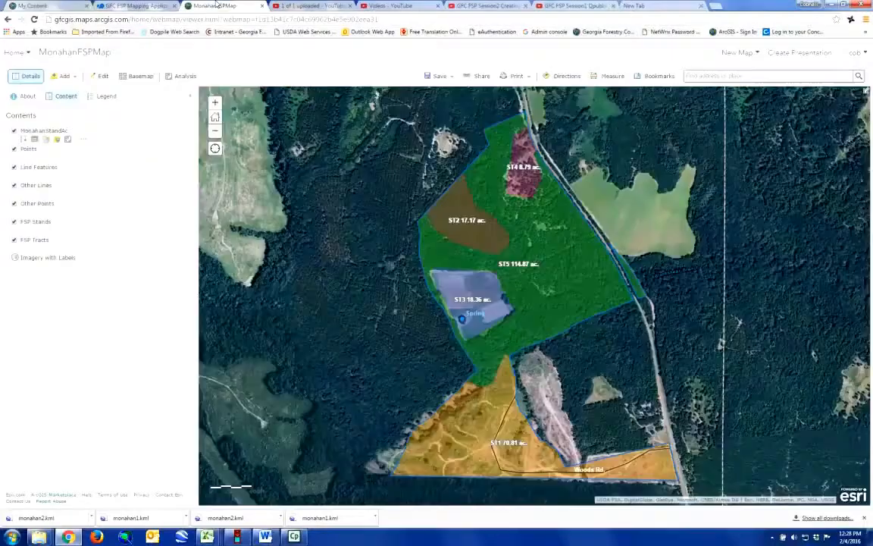
{"action": "left_click", "coordinate": [203, 6]}
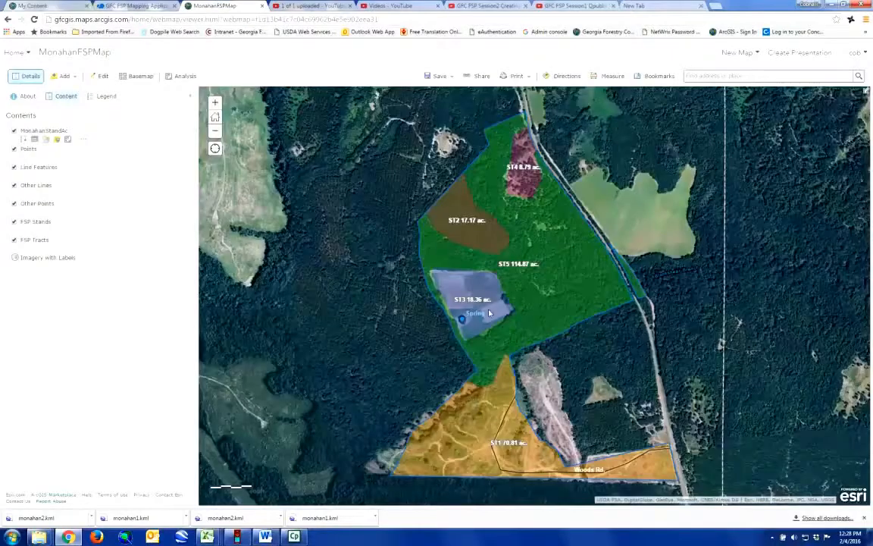